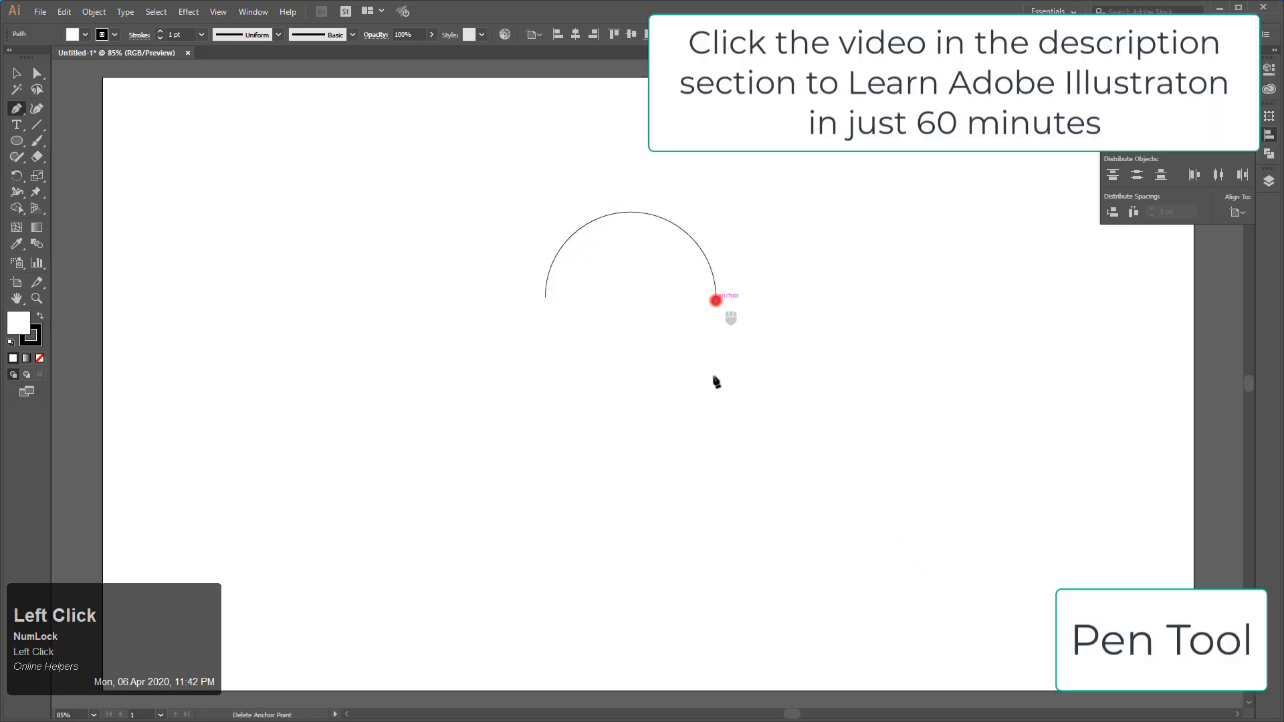
Draw the face's right side with the Pen tool, from the arc's right end down the cheek and curving in to the chin.
{"action": "left_click", "coordinate": [713, 414]}
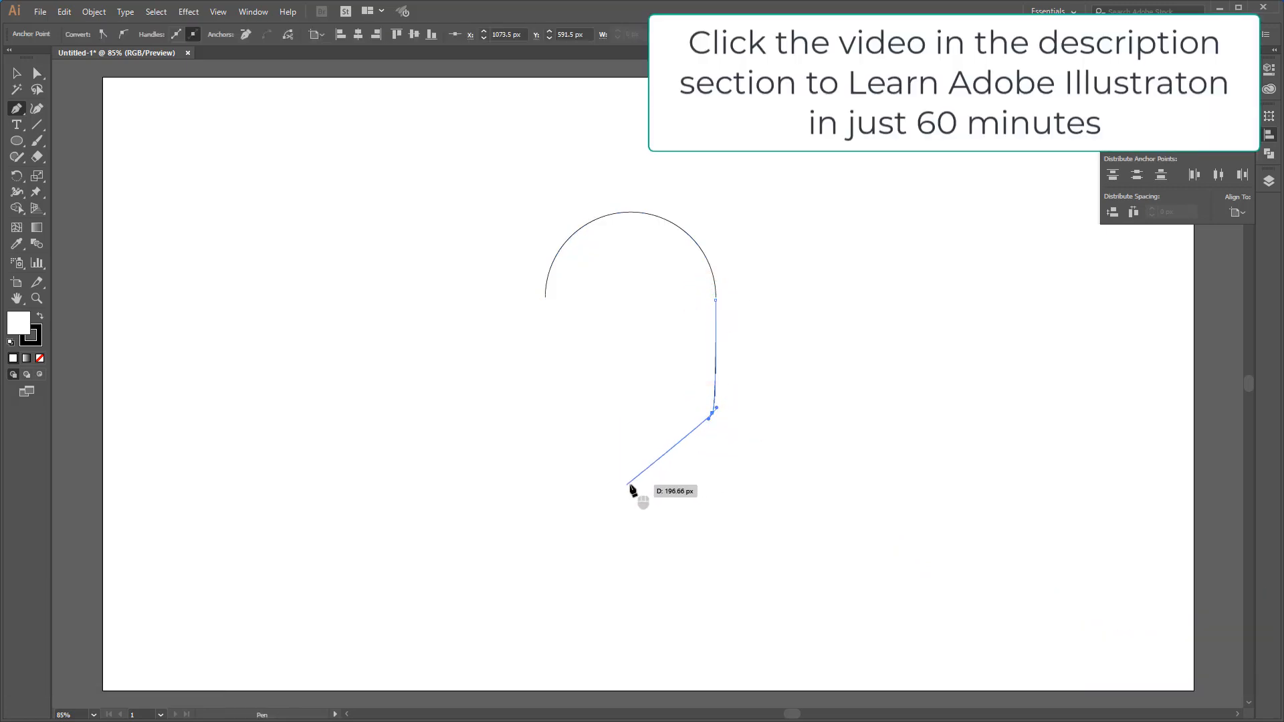
{"action": "left_click_drag", "start_coordinate": [629, 486], "coordinate": [597, 492]}
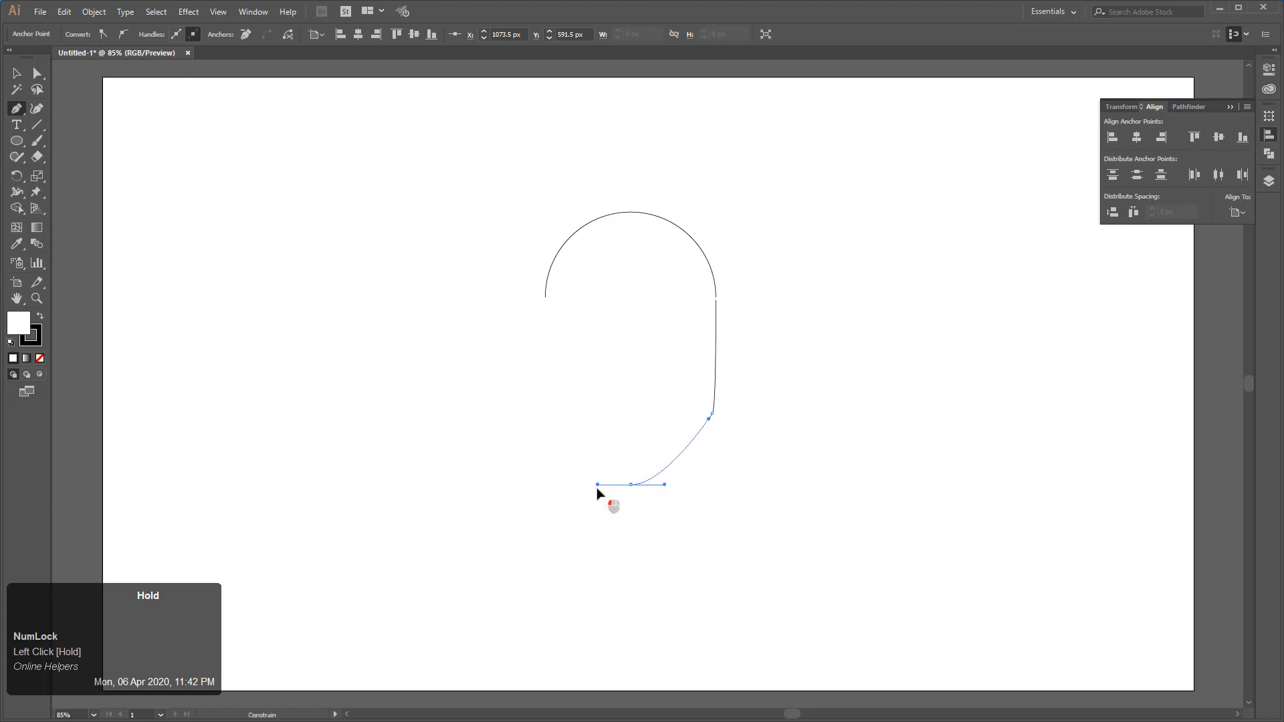
{"action": "left_click", "coordinate": [16, 73]}
{"action": "left_click", "coordinate": [300, 295]}
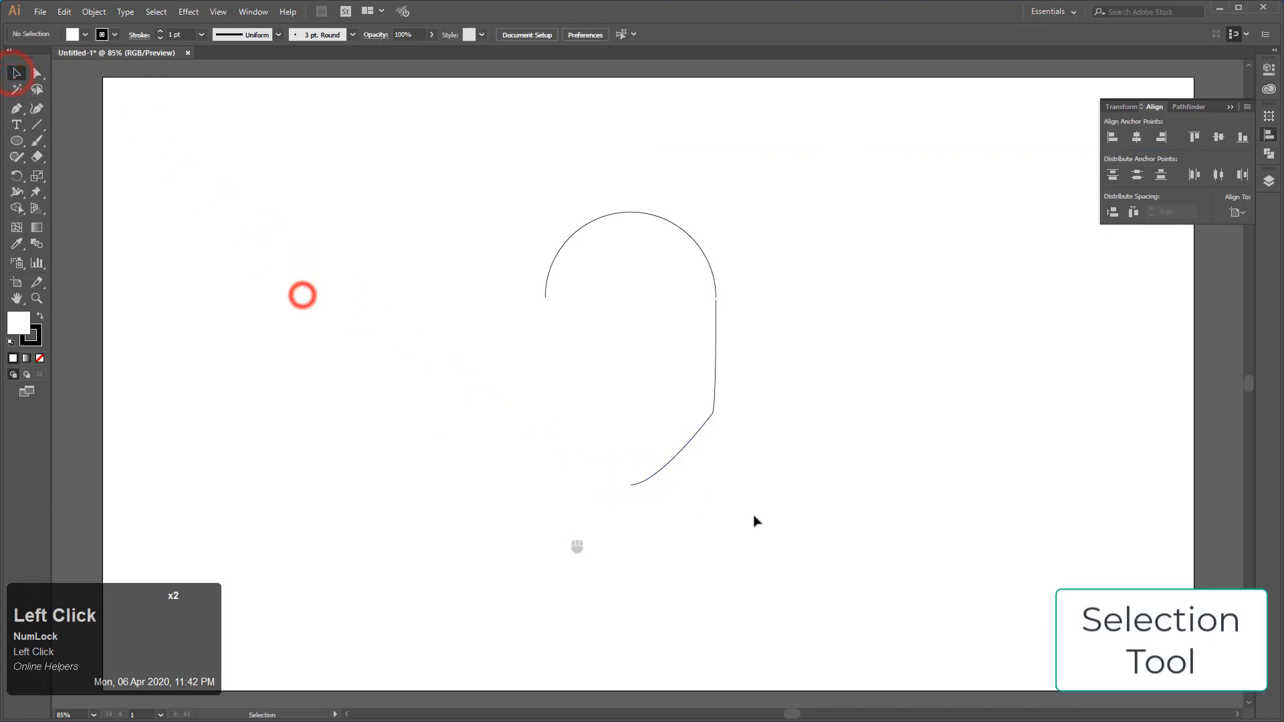
{"action": "left_click_drag", "start_coordinate": [804, 540], "coordinate": [466, 204]}
{"action": "right_click", "coordinate": [630, 262]}
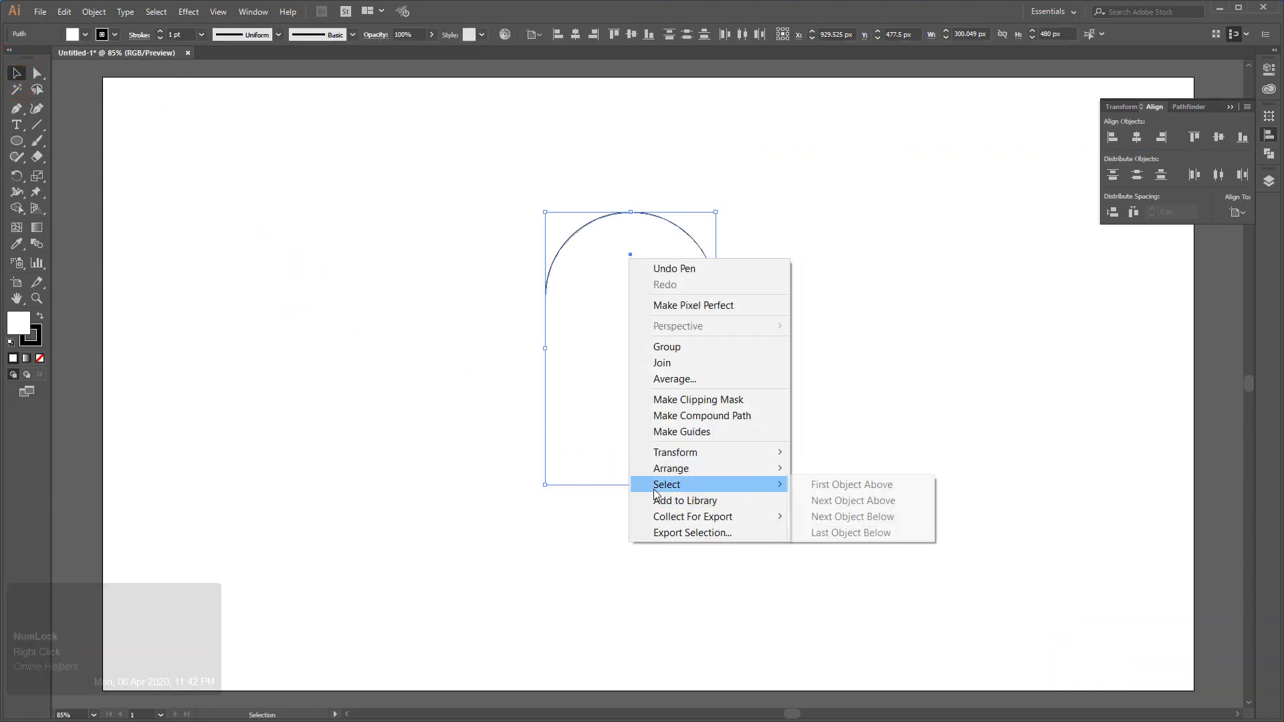
{"action": "left_click", "coordinate": [442, 255]}
Delete the leftmost anchor point of the head arc so only its right half is left.
{"action": "left_click_drag", "start_coordinate": [508, 352], "coordinate": [564, 401]}
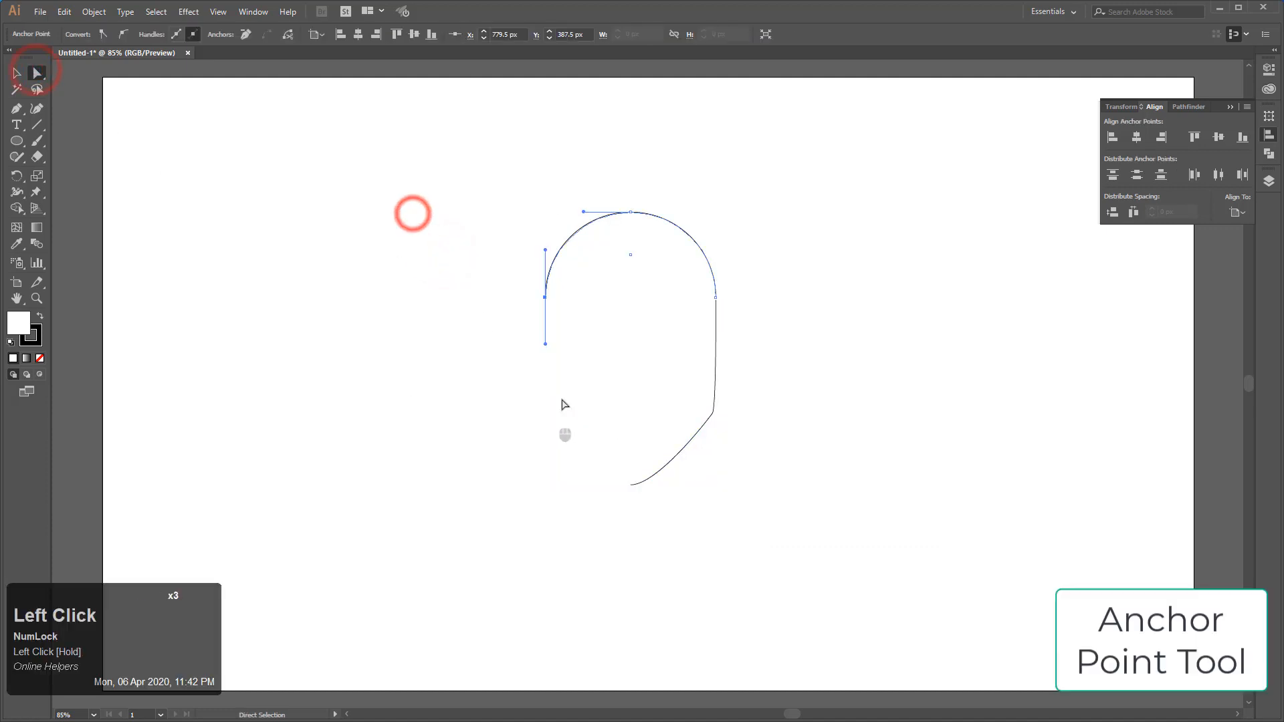
{"action": "key", "text": "Delete"}
Select the right half of the head outline and make a reflected copy of it across a vertical axis.
{"action": "left_click_drag", "start_coordinate": [470, 163], "coordinate": [745, 482]}
{"action": "right_click", "coordinate": [710, 413]}
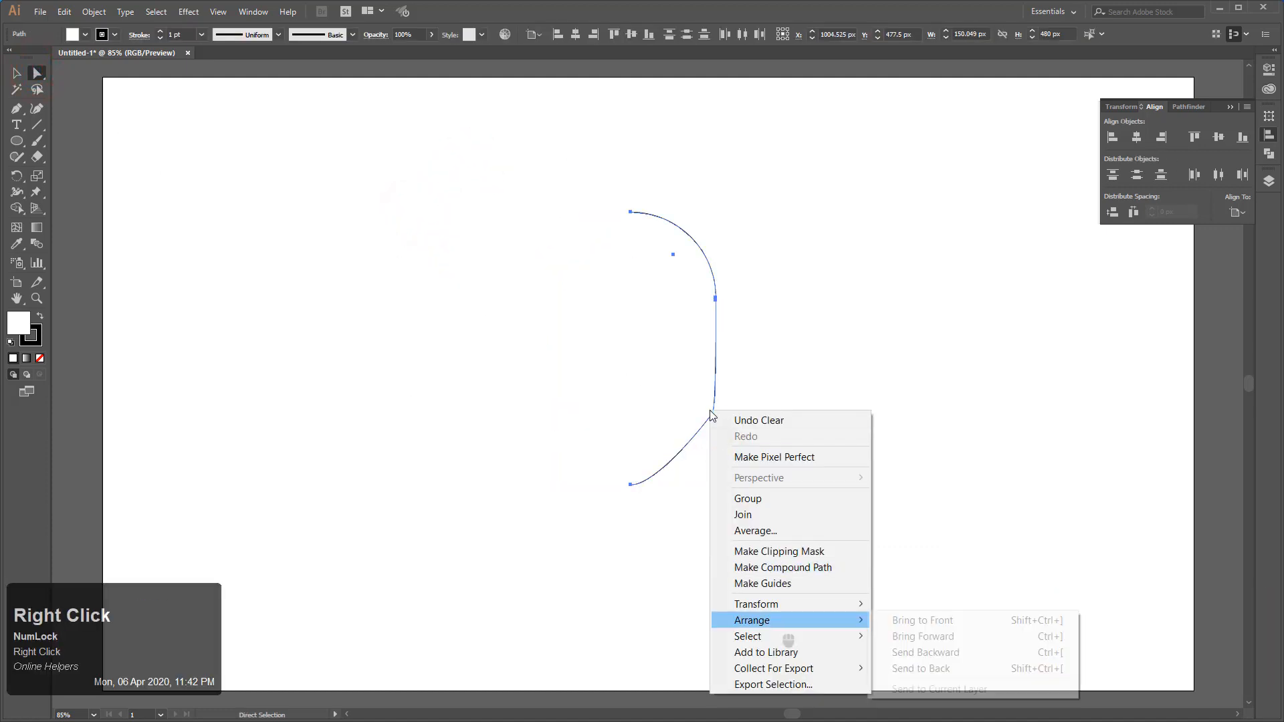
{"action": "left_click", "coordinate": [17, 72]}
{"action": "right_click", "coordinate": [670, 395]}
{"action": "mouse_move", "coordinate": [718, 587]}
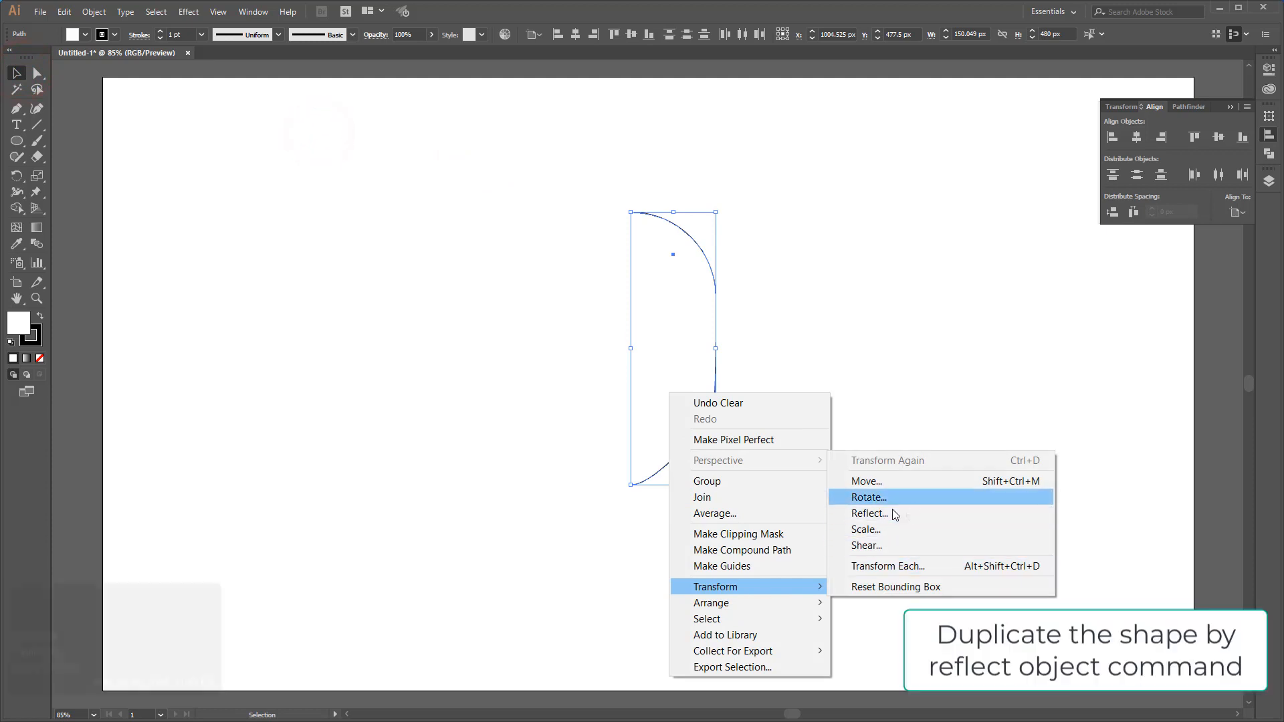
{"action": "left_click", "coordinate": [896, 512]}
{"action": "left_click", "coordinate": [884, 332]}
{"action": "left_click", "coordinate": [895, 359]}
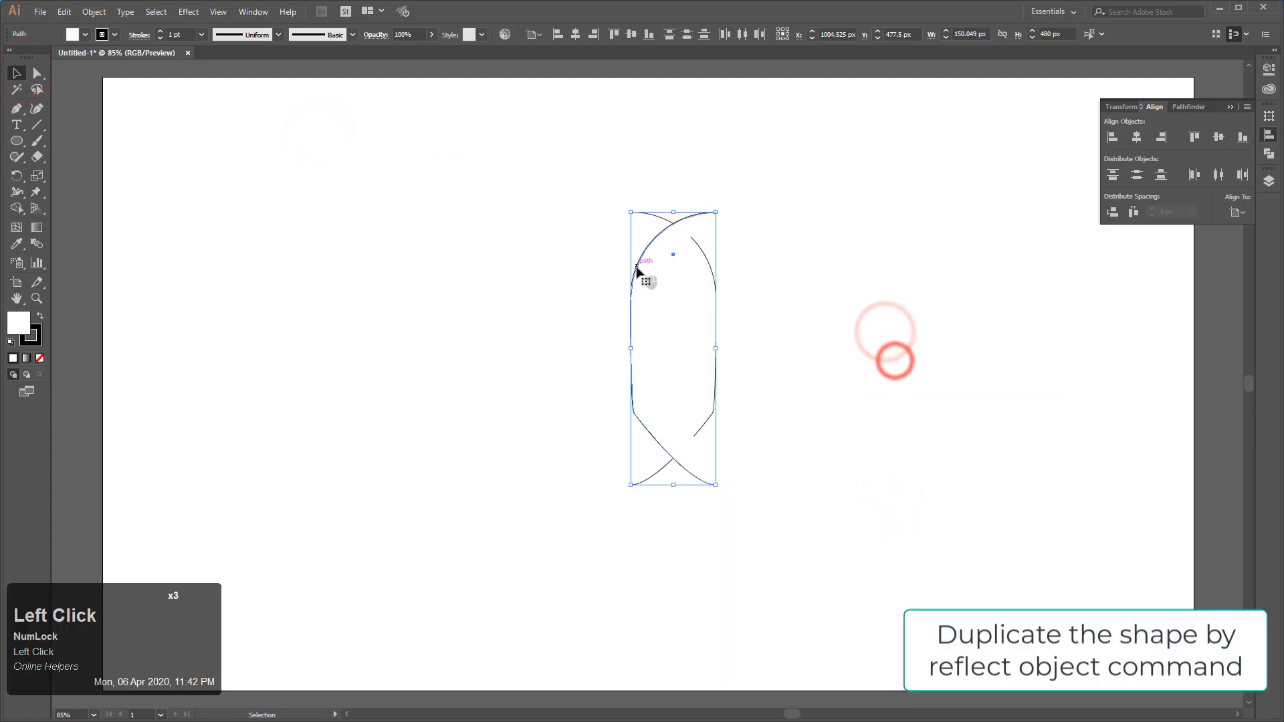
Move the mirrored half left until it meets the right half at the crown and chin.
{"action": "left_click_drag", "start_coordinate": [637, 268], "coordinate": [555, 264]}
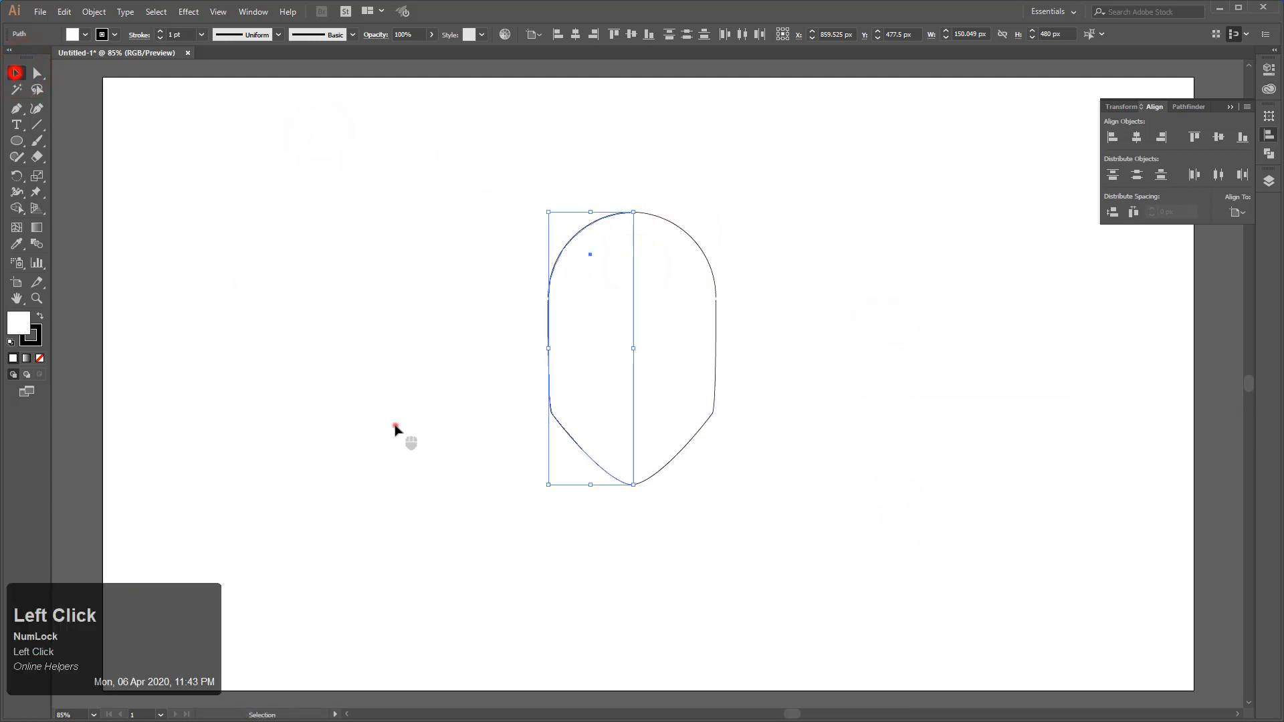
{"action": "left_click_drag", "start_coordinate": [395, 426], "coordinate": [842, 573]}
{"action": "left_click", "coordinate": [854, 443]}
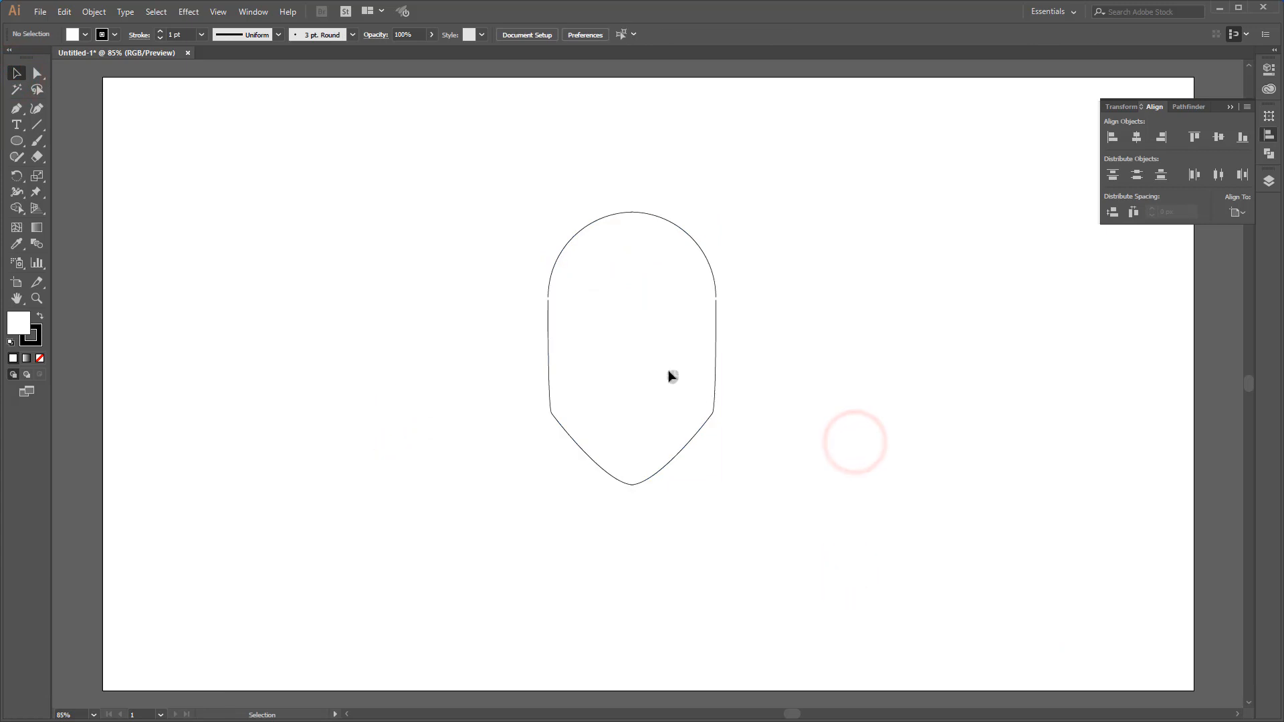
Draw a closed, curved ear shape with the Pen tool on the left edge of the head.
{"action": "left_click", "coordinate": [10, 108]}
{"action": "left_click", "coordinate": [552, 341]}
{"action": "left_click_drag", "start_coordinate": [531, 341], "coordinate": [529, 346]}
{"action": "key", "text": "ctrl+z"}
{"action": "left_click", "coordinate": [531, 374]}
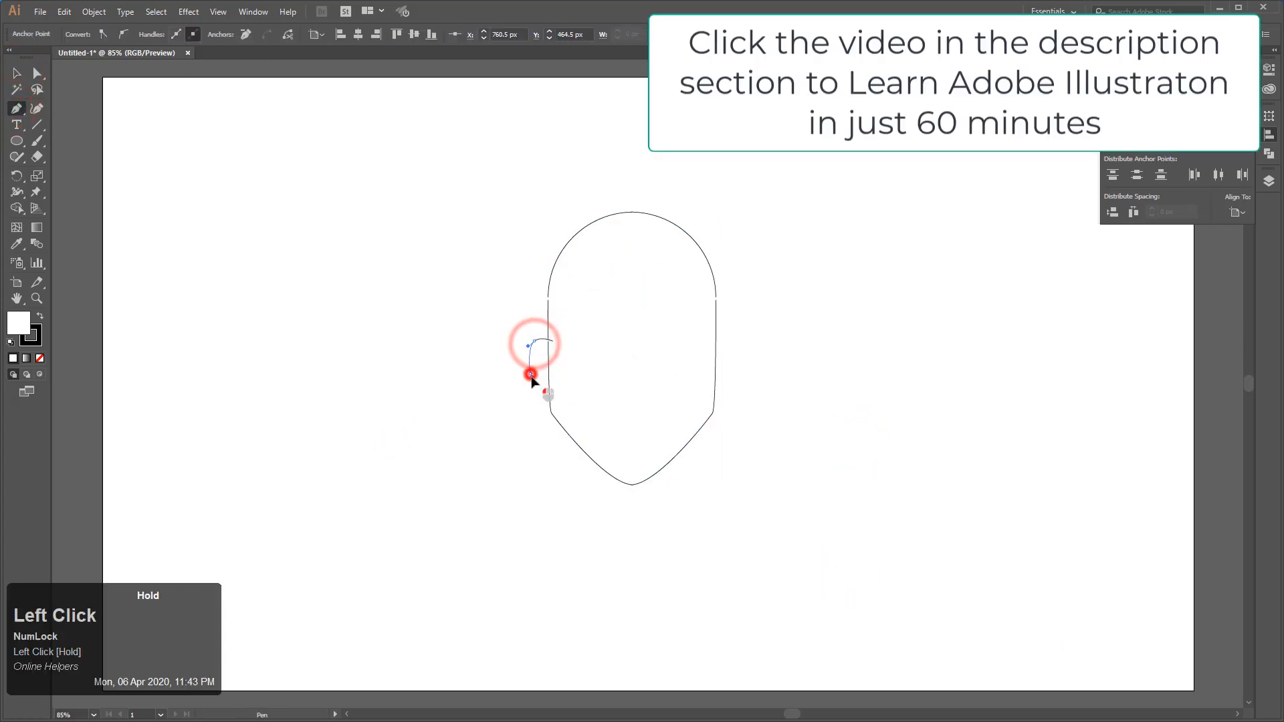
{"action": "left_click_drag", "start_coordinate": [553, 402], "coordinate": [555, 403]}
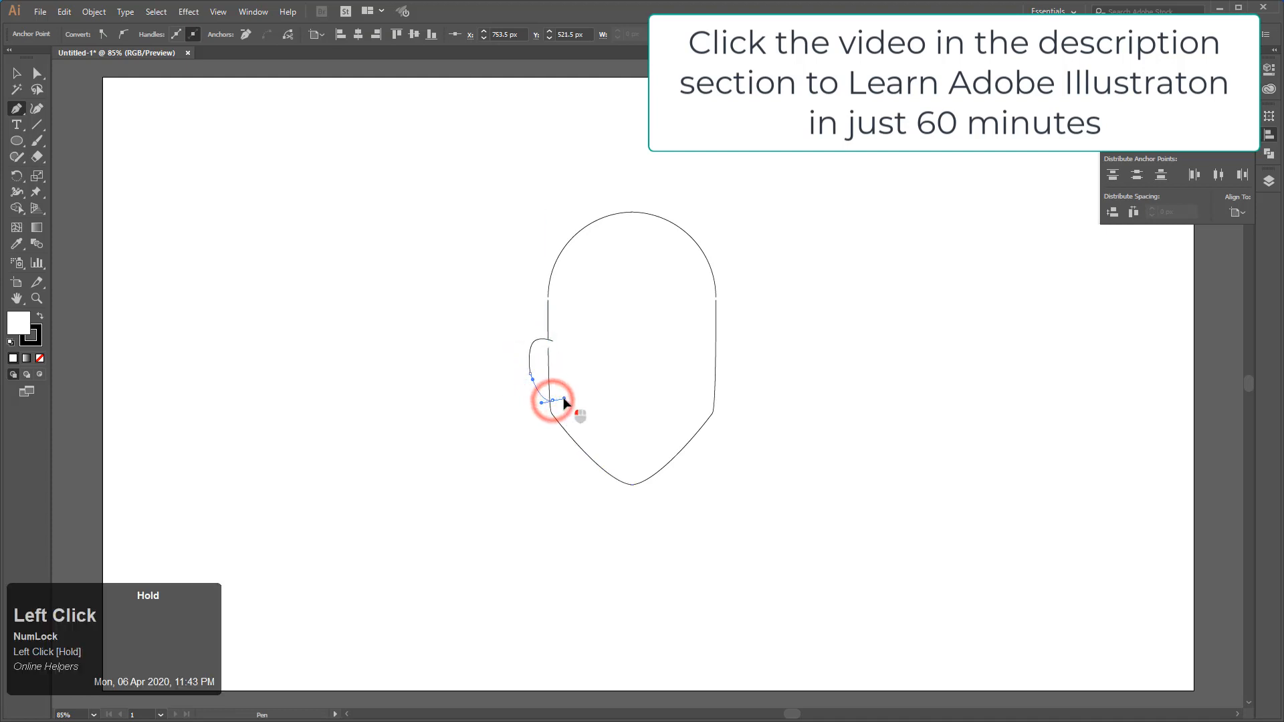
{"action": "left_click", "coordinate": [258, 335]}
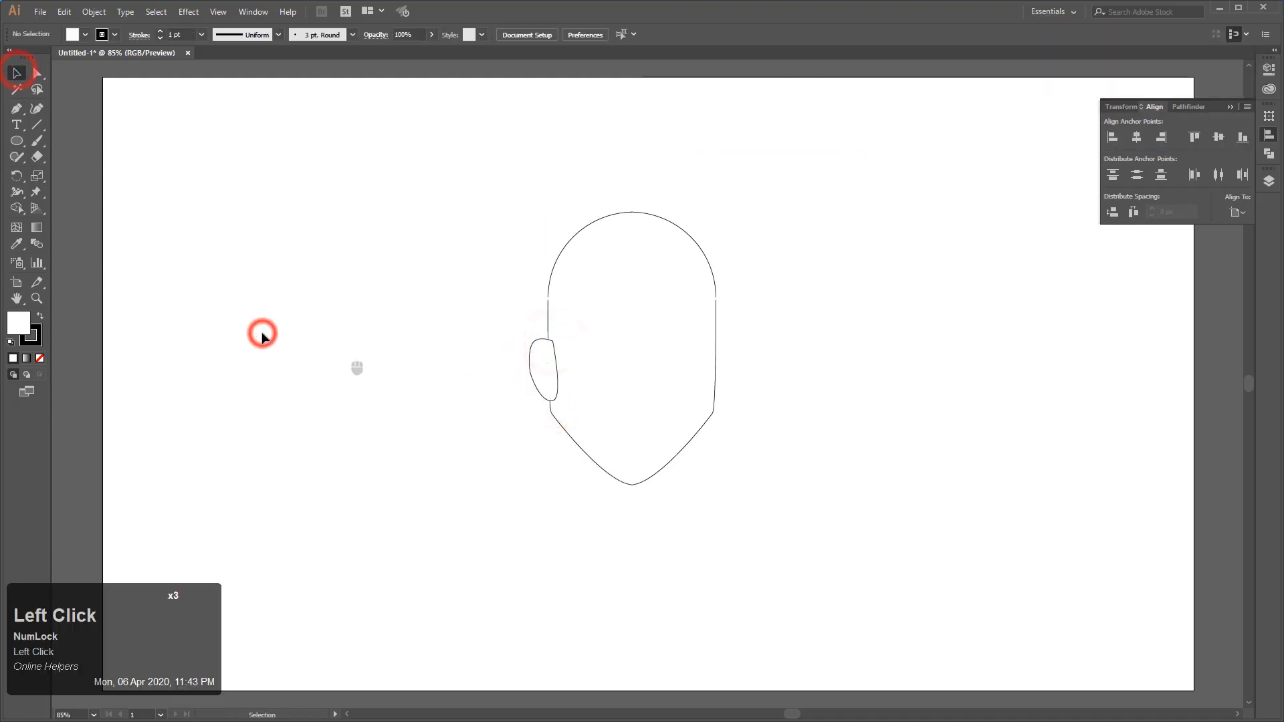
{"action": "key", "text": "v"}
Set the fill of the head outline and ear to none.
{"action": "left_click", "coordinate": [540, 365]}
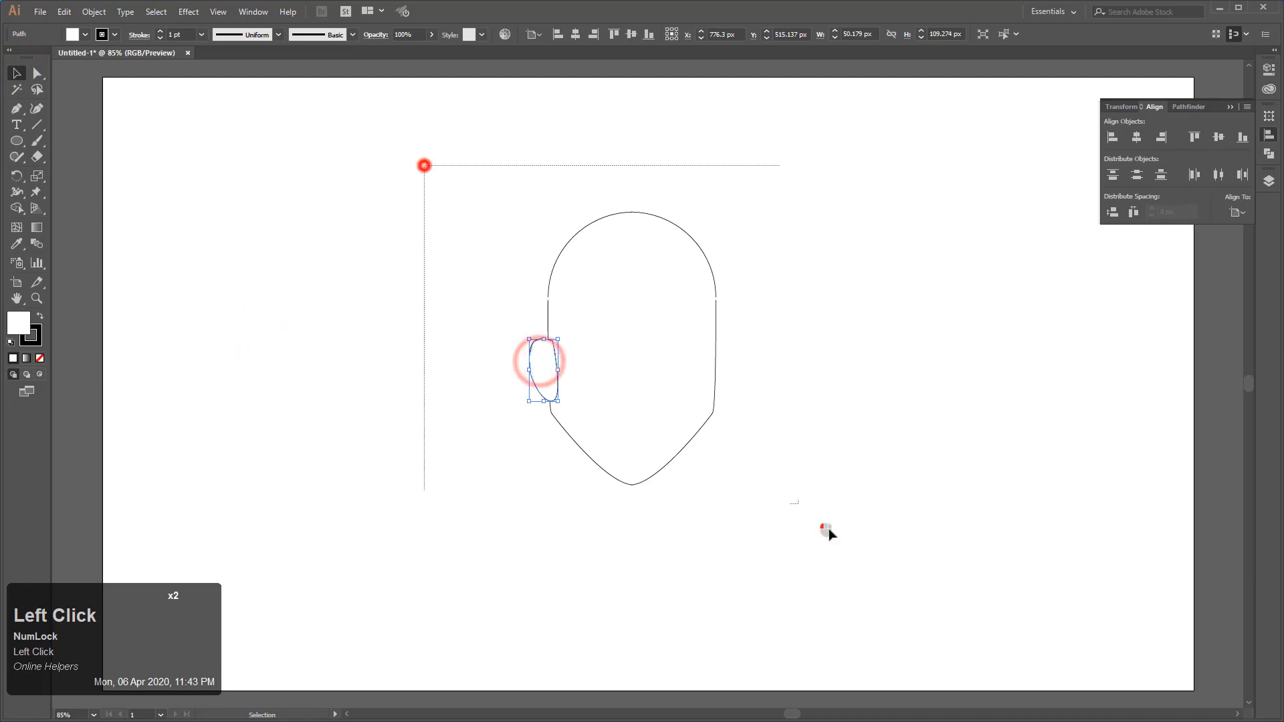
{"action": "left_click_drag", "start_coordinate": [828, 529], "coordinate": [829, 535]}
{"action": "left_click", "coordinate": [86, 34]}
{"action": "left_click", "coordinate": [9, 61]}
{"action": "left_click", "coordinate": [295, 317]}
{"action": "left_click", "coordinate": [318, 323]}
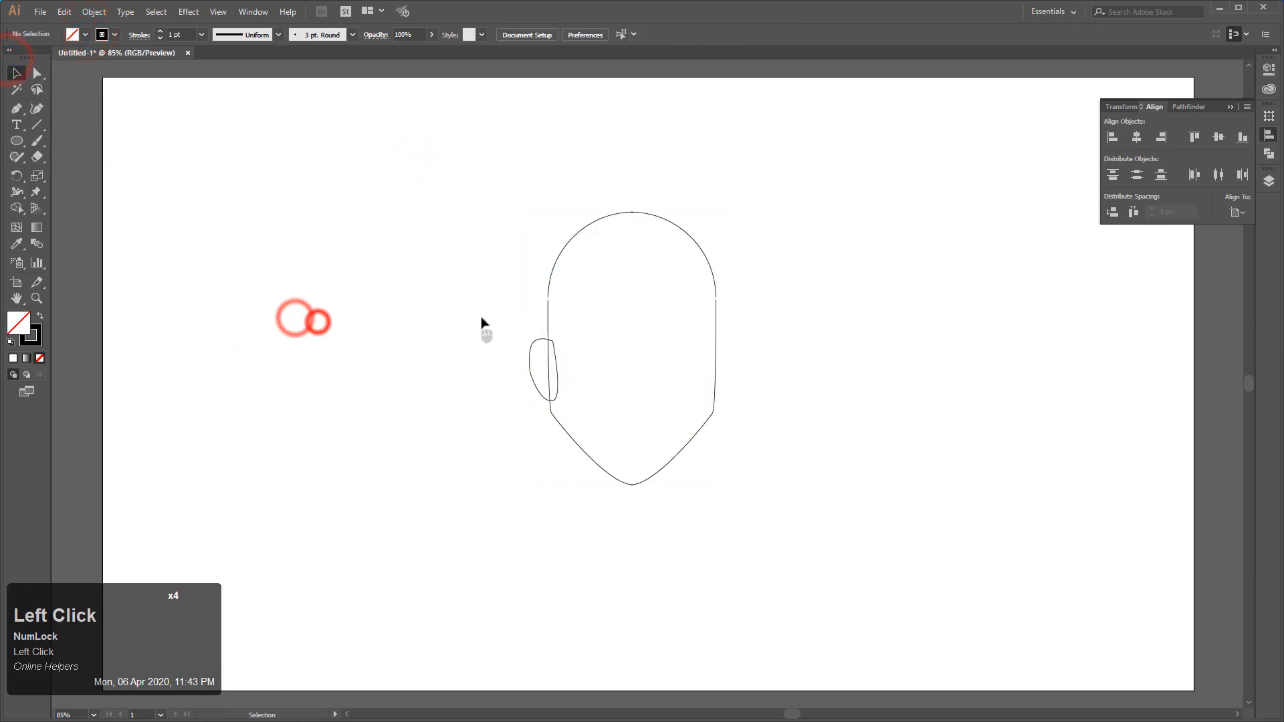
Make a reflected copy of the left ear and place it on the right edge of the head.
{"action": "left_click_drag", "start_coordinate": [481, 318], "coordinate": [533, 371]}
{"action": "right_click", "coordinate": [535, 370]}
{"action": "mouse_move", "coordinate": [627, 581]}
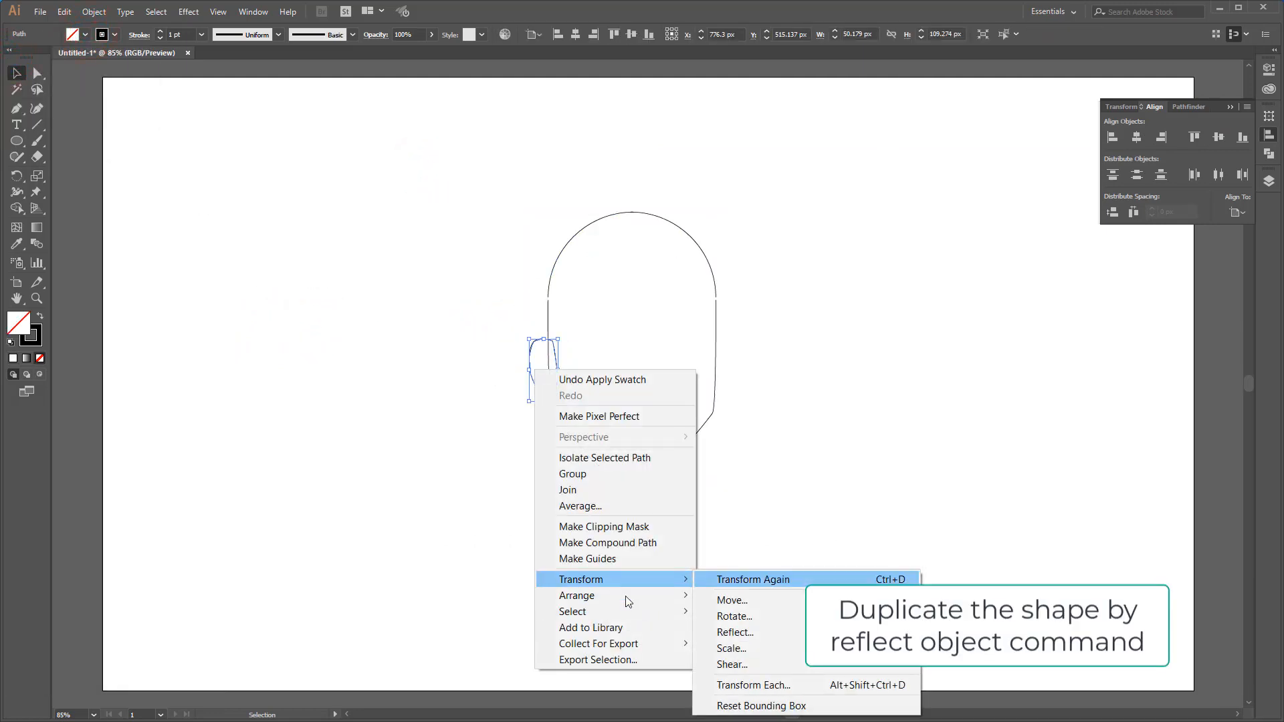
{"action": "left_click", "coordinate": [734, 632]}
{"action": "left_click", "coordinate": [892, 361]}
{"action": "left_click_drag", "start_coordinate": [554, 380], "coordinate": [738, 402]}
{"action": "left_click", "coordinate": [791, 460]}
Try to unite the head halves and both ears into one shape with Pathfinder.
{"action": "left_click_drag", "start_coordinate": [876, 603], "coordinate": [393, 207]}
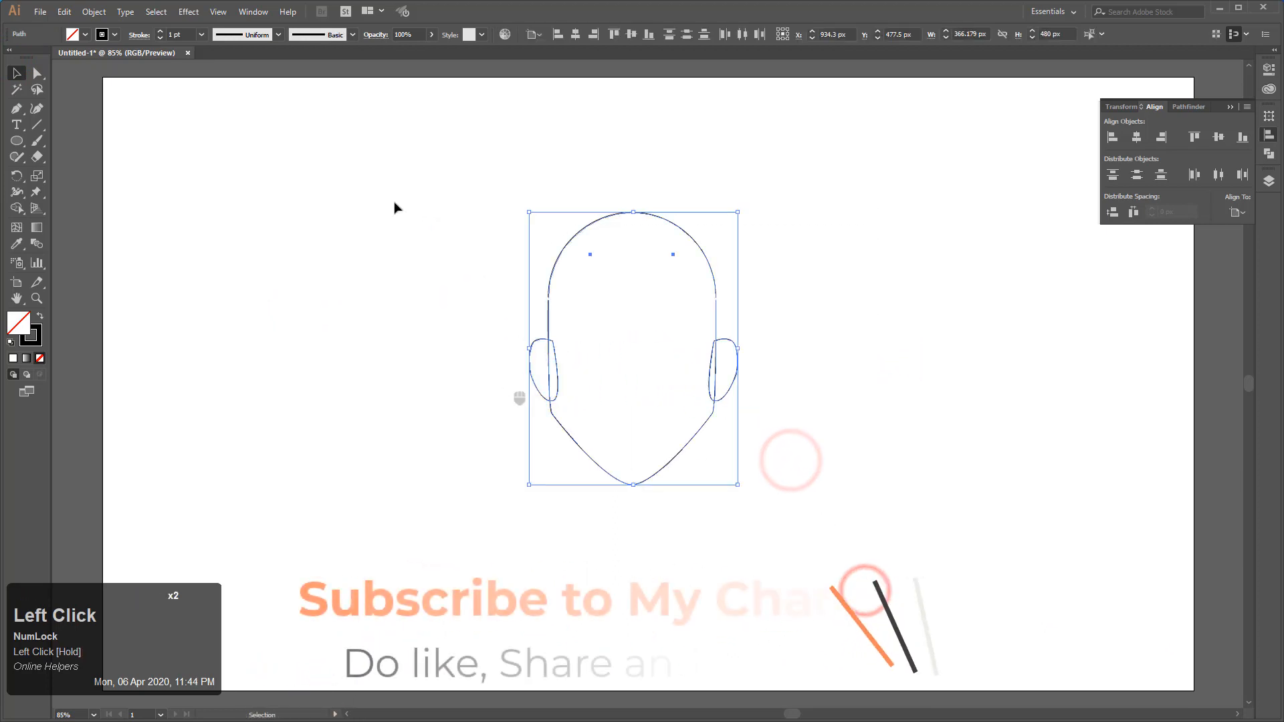
{"action": "left_click", "coordinate": [1269, 154]}
{"action": "left_click", "coordinate": [1113, 137]}
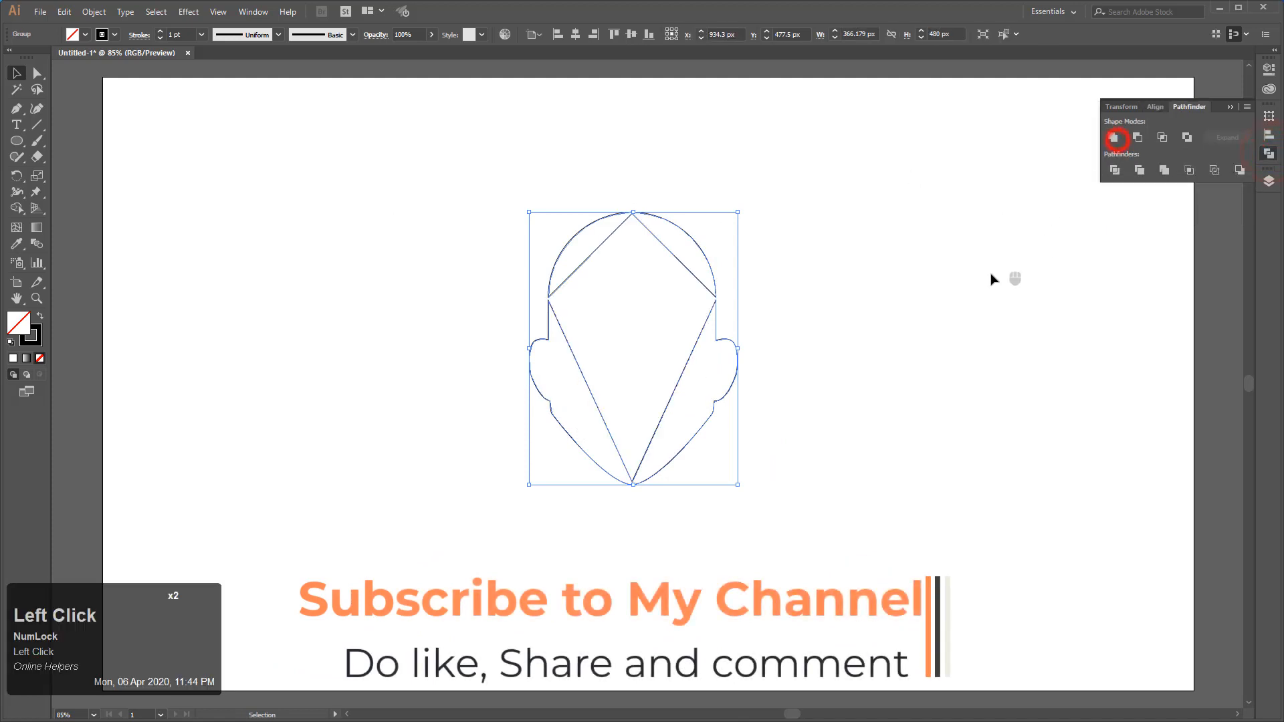
{"action": "key", "text": "ctrl+z"}
{"action": "left_click", "coordinate": [243, 318]}
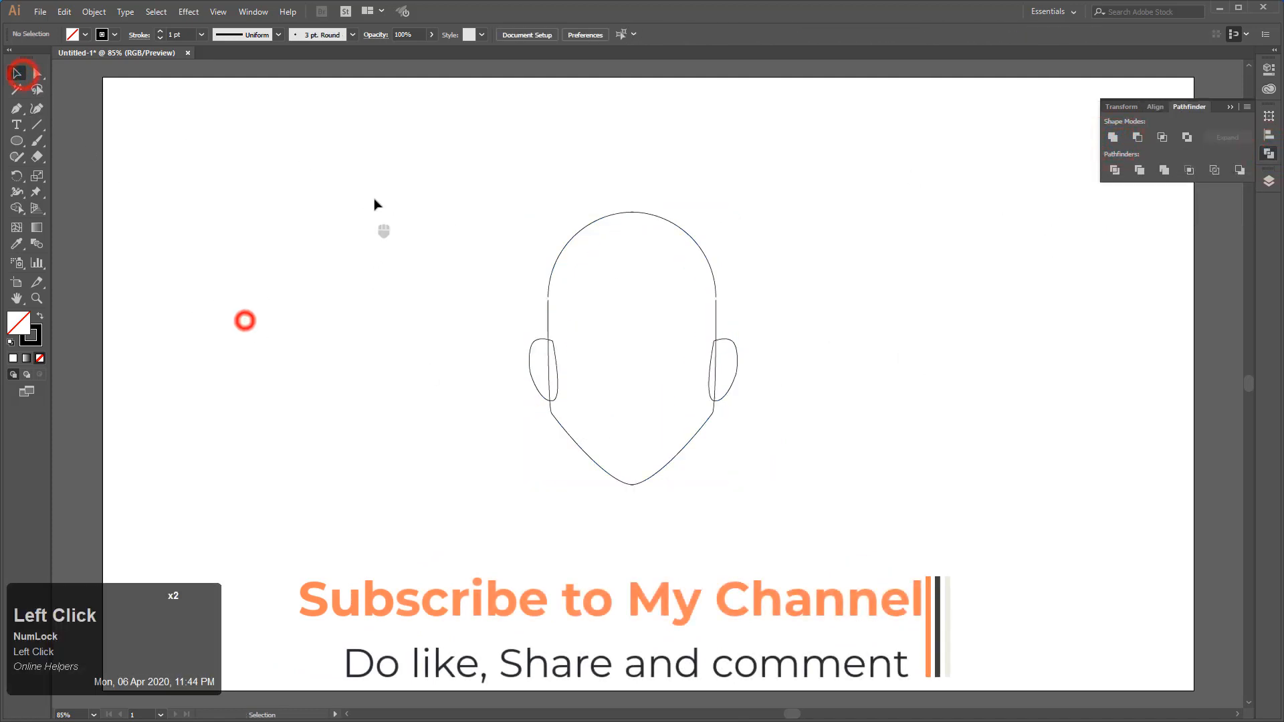
{"action": "left_click_drag", "start_coordinate": [373, 198], "coordinate": [820, 559]}
{"action": "left_click", "coordinate": [458, 280]}
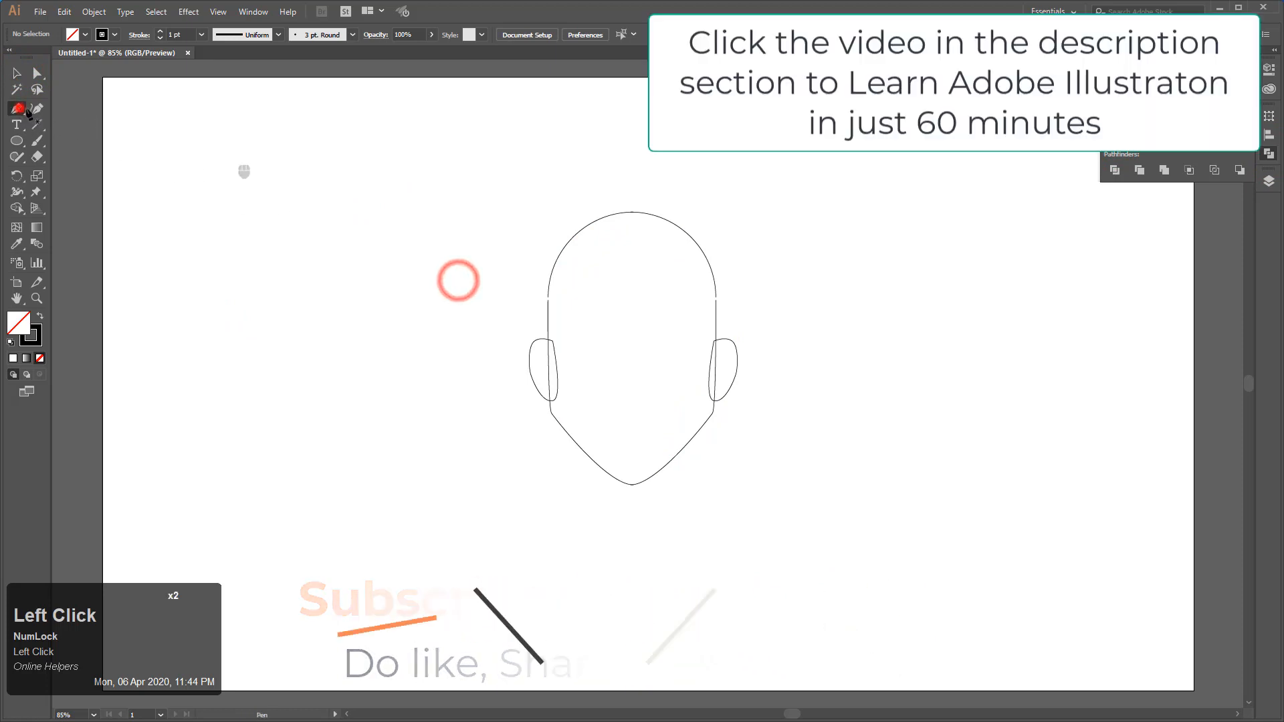
Draw a curved hair line with the Pen tool from just above the crown down to the left temple.
{"action": "left_click", "coordinate": [16, 108]}
{"action": "left_click", "coordinate": [638, 199]}
{"action": "left_click_drag", "start_coordinate": [551, 275], "coordinate": [527, 341]}
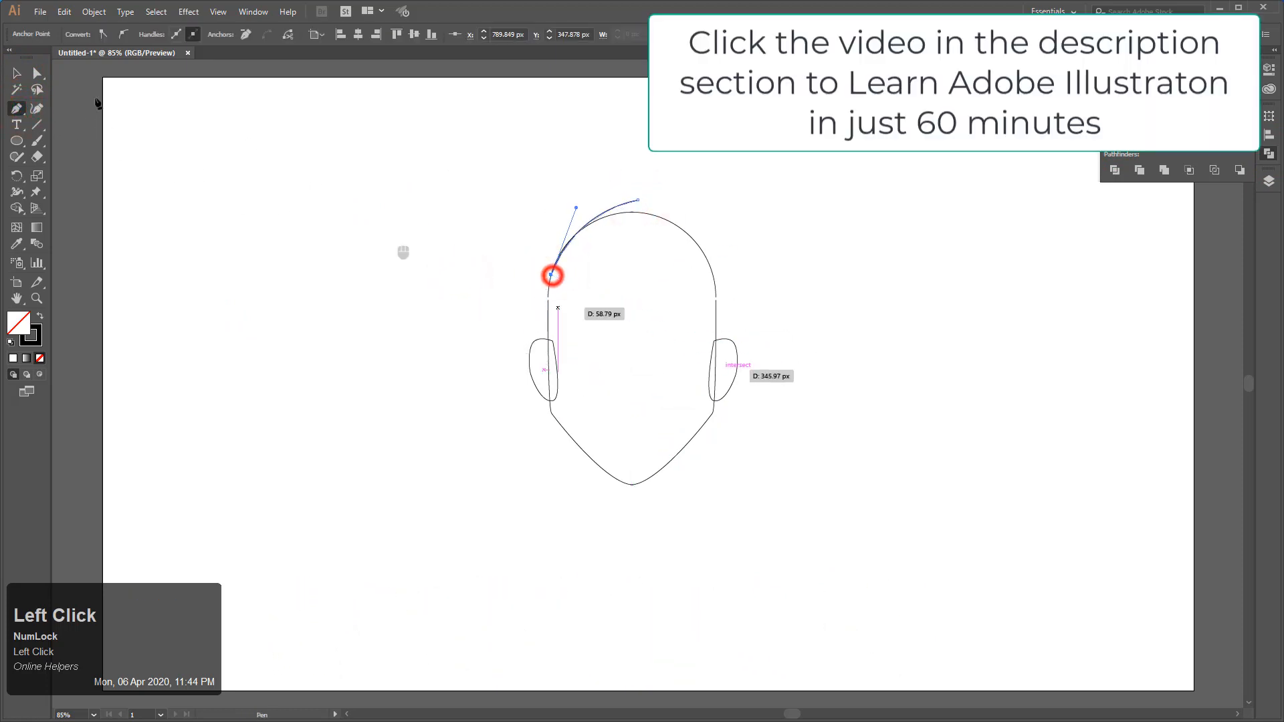
{"action": "left_click", "coordinate": [16, 73]}
{"action": "left_click", "coordinate": [833, 336]}
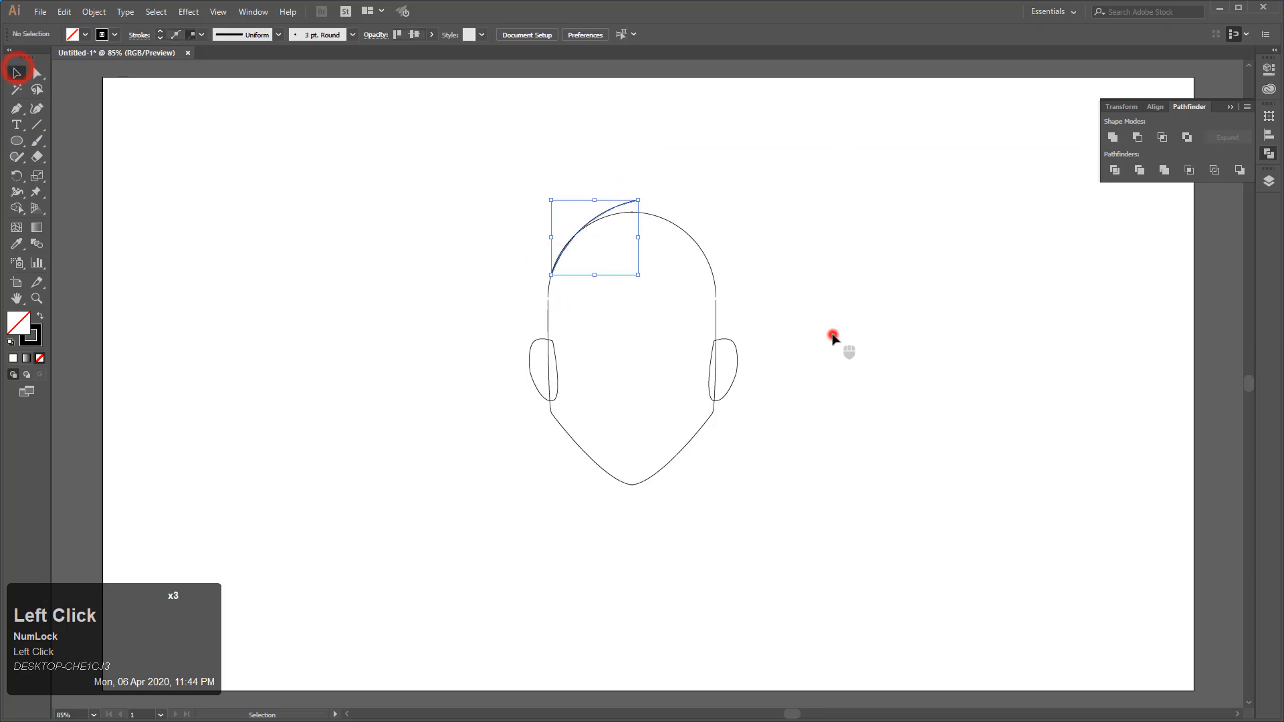
Extend the hair line from the crown with two pointed tufts to the right and close the shape along a straight hairline to the left temple.
{"action": "left_click", "coordinate": [637, 201]}
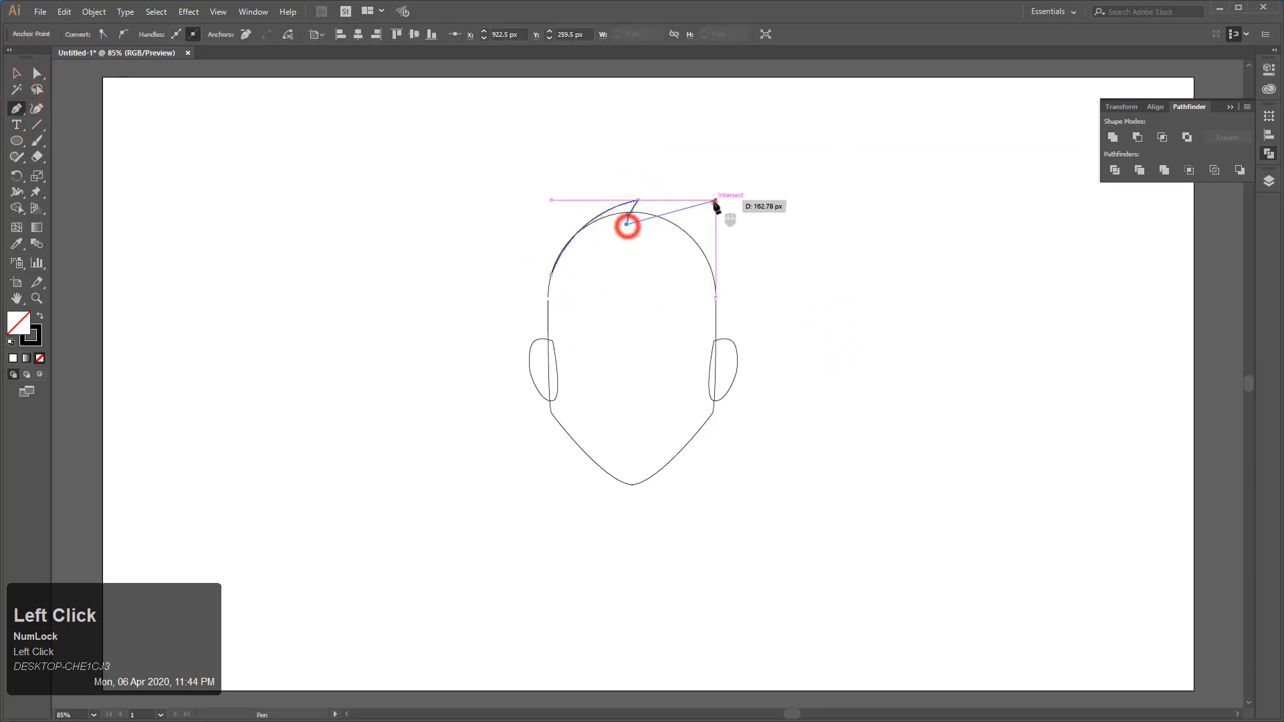
{"action": "left_click_drag", "start_coordinate": [715, 200], "coordinate": [772, 209]}
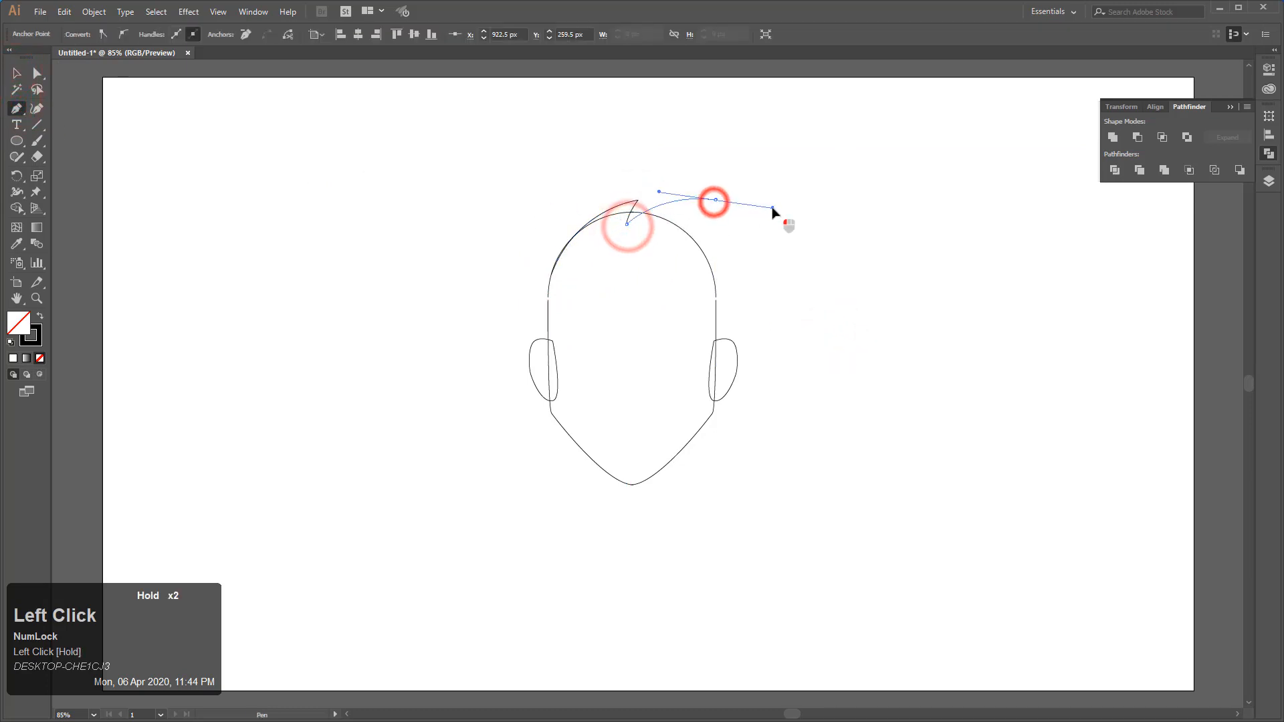
{"action": "left_click", "coordinate": [687, 232]}
{"action": "left_click_drag", "start_coordinate": [737, 232], "coordinate": [697, 270]}
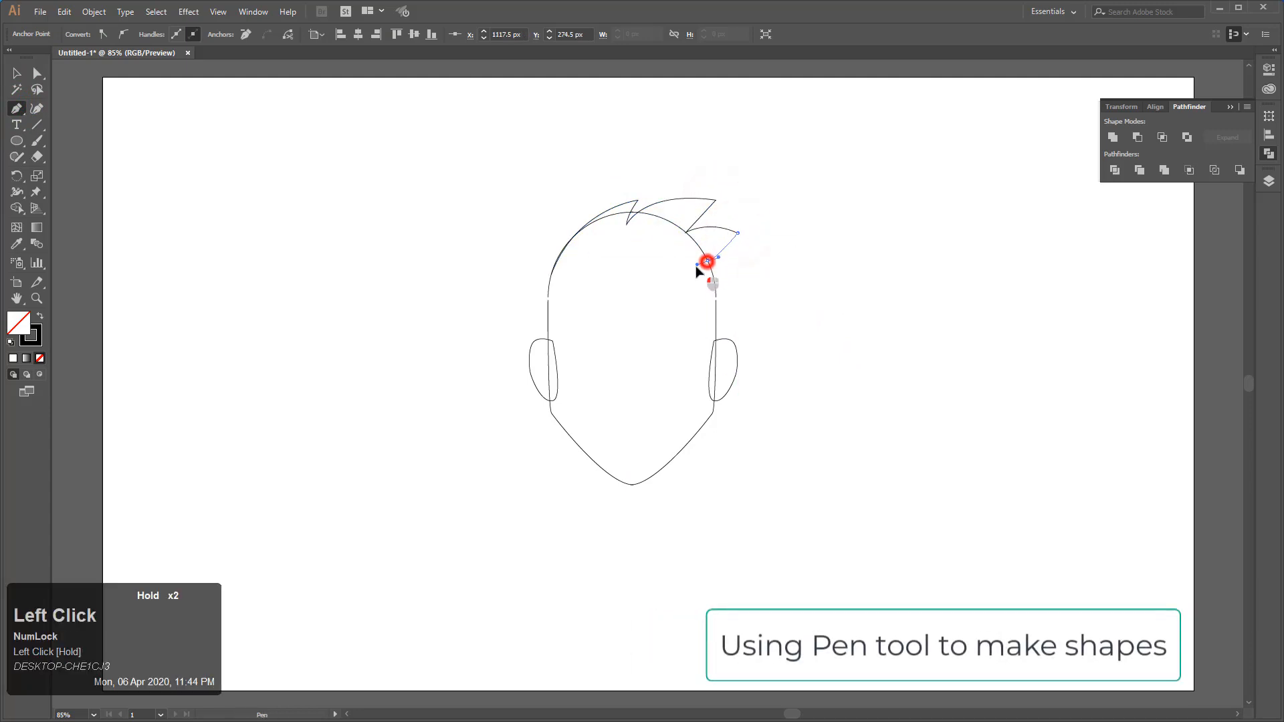
{"action": "left_click", "coordinate": [550, 275]}
{"action": "left_click", "coordinate": [226, 241]}
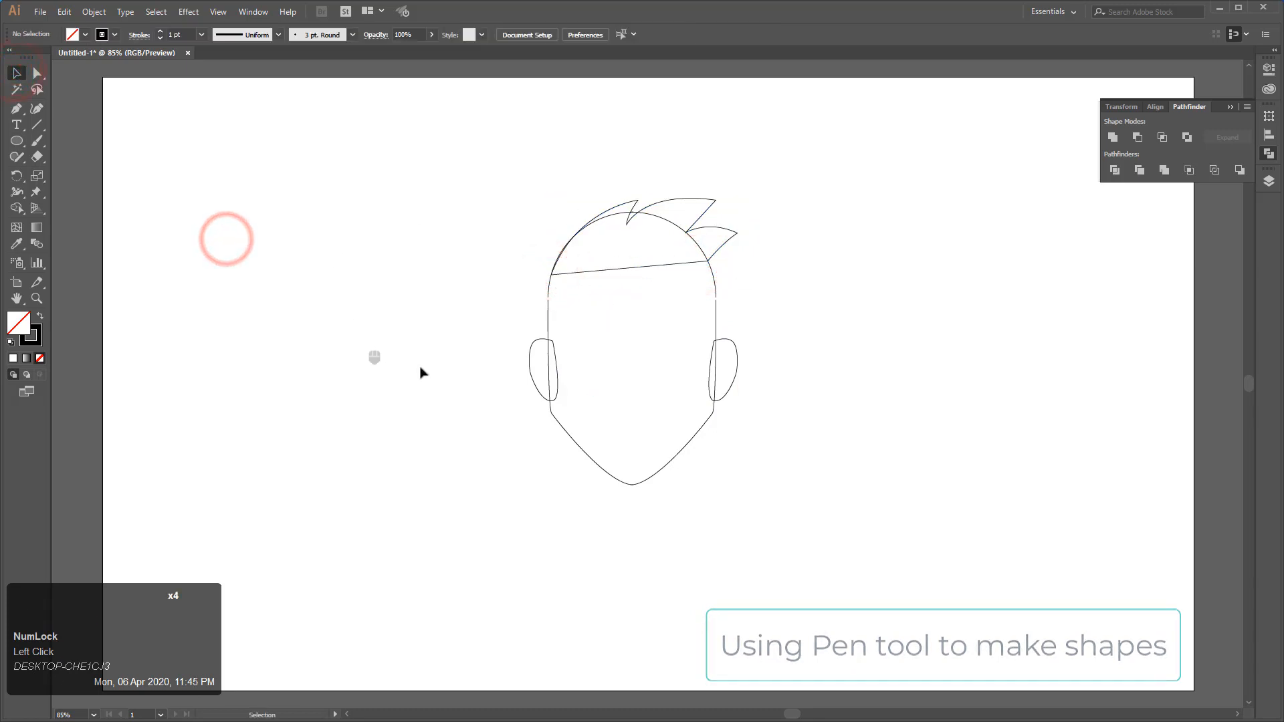
Draw the left half of an angular beard with the Pen tool, from beside the left ear to the face's centre and down to the chin.
{"action": "key", "text": "p"}
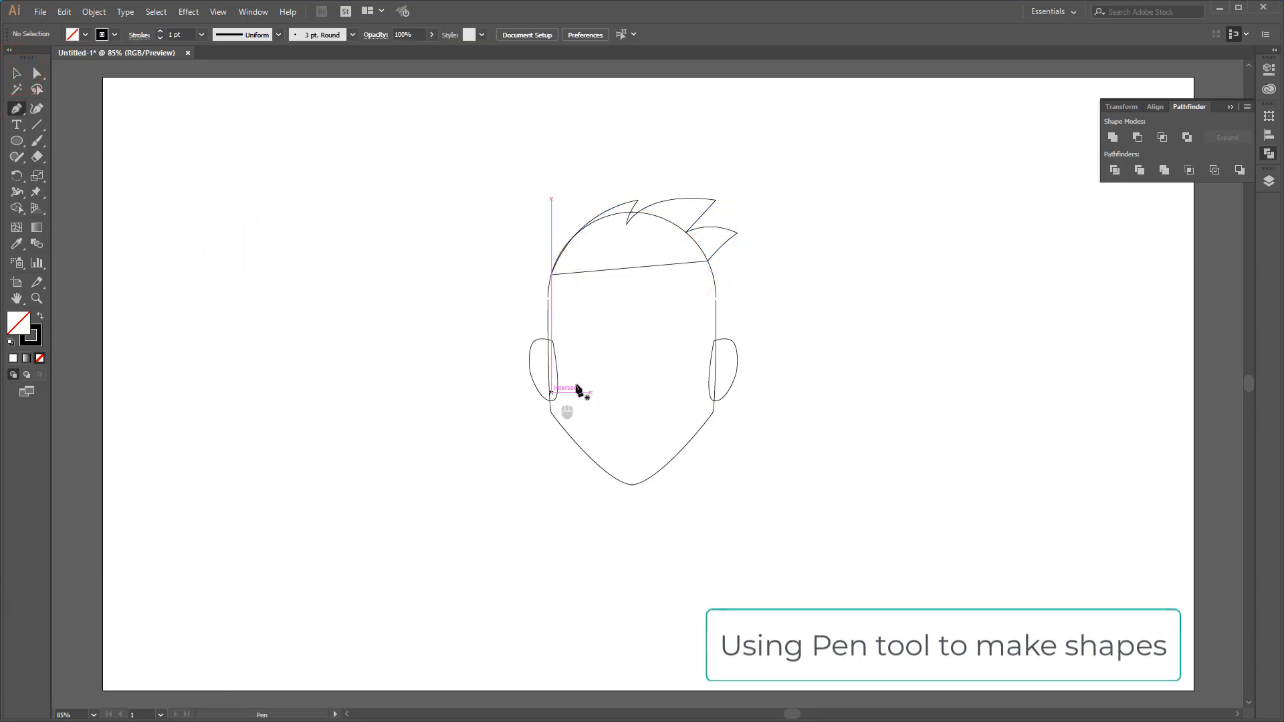
{"action": "left_click", "coordinate": [550, 395]}
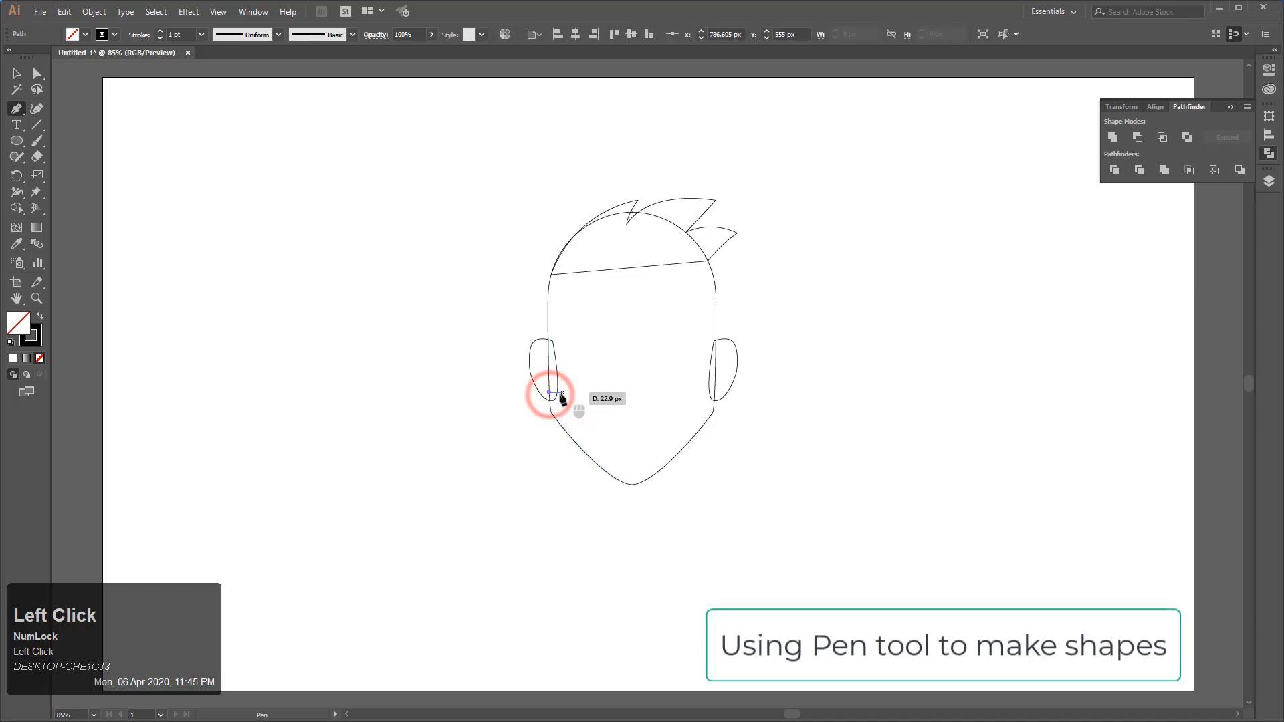
{"action": "left_click", "coordinate": [565, 395]}
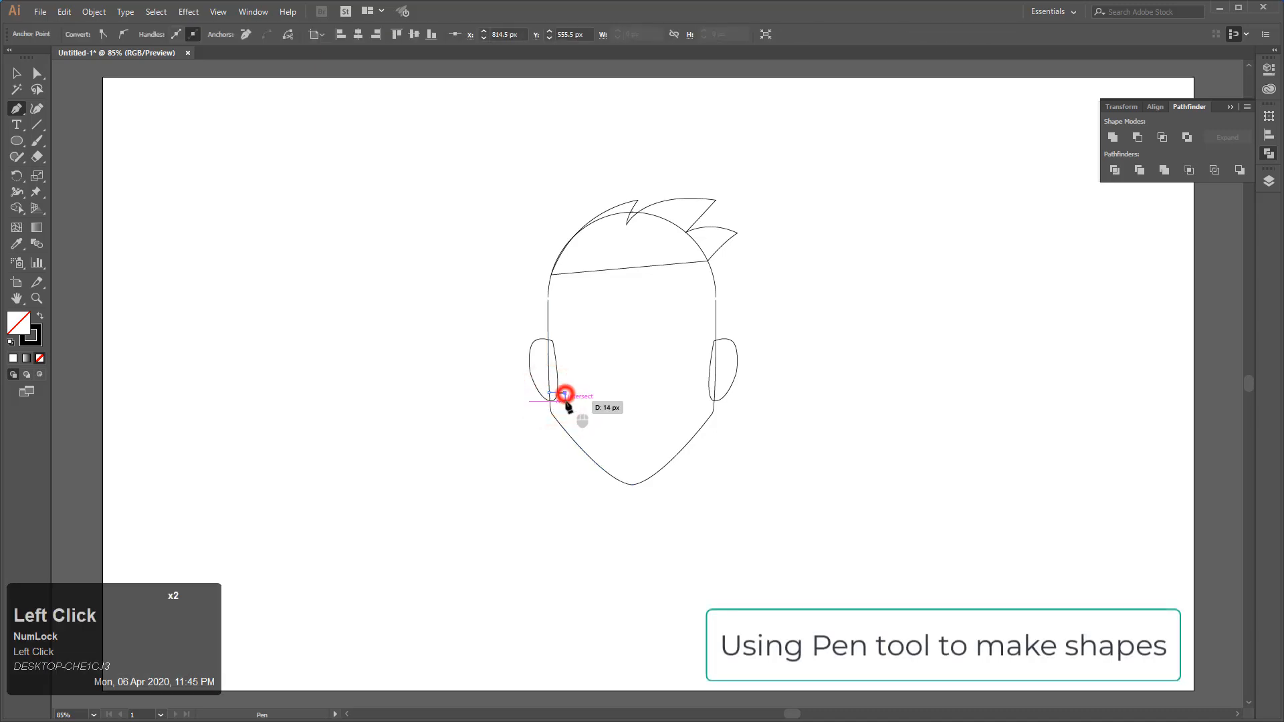
{"action": "left_click", "coordinate": [629, 412]}
{"action": "left_click", "coordinate": [633, 483]}
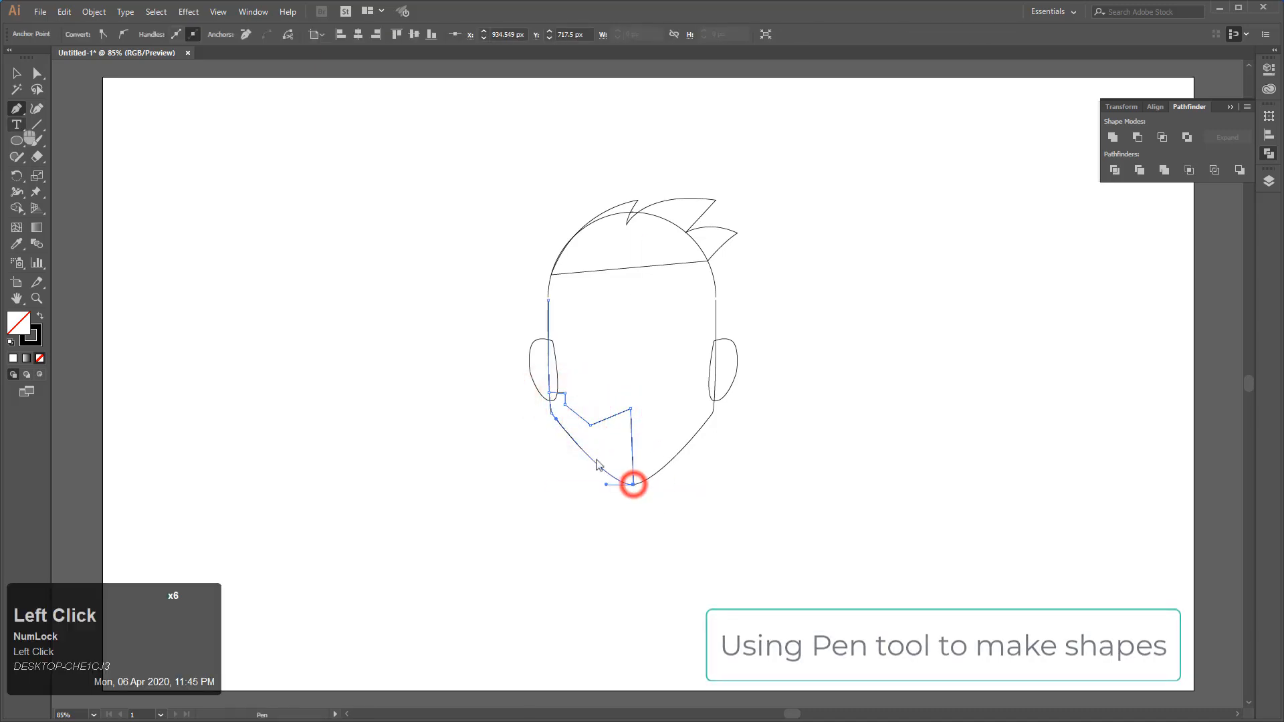
{"action": "left_click", "coordinate": [277, 315]}
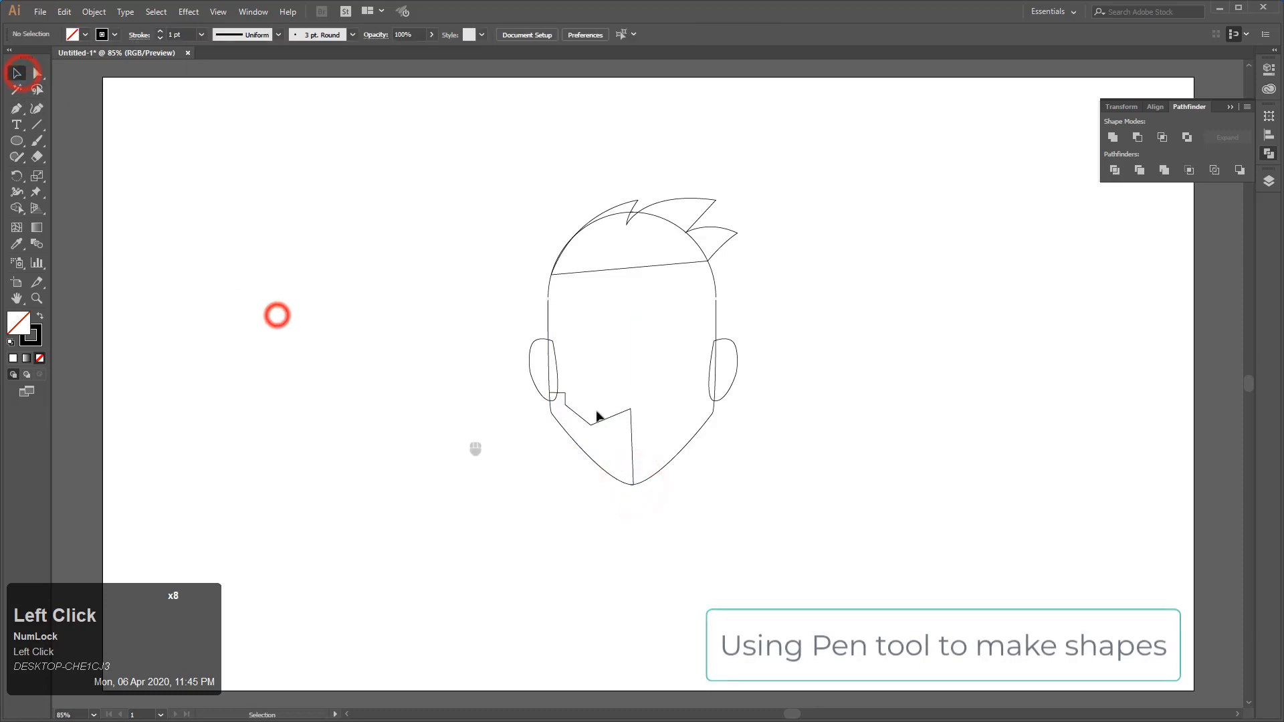
Shift the beard's upper centre anchor point slightly right so its inner edge runs straight down to the chin.
{"action": "left_click", "coordinate": [642, 428]}
{"action": "left_click", "coordinate": [682, 492]}
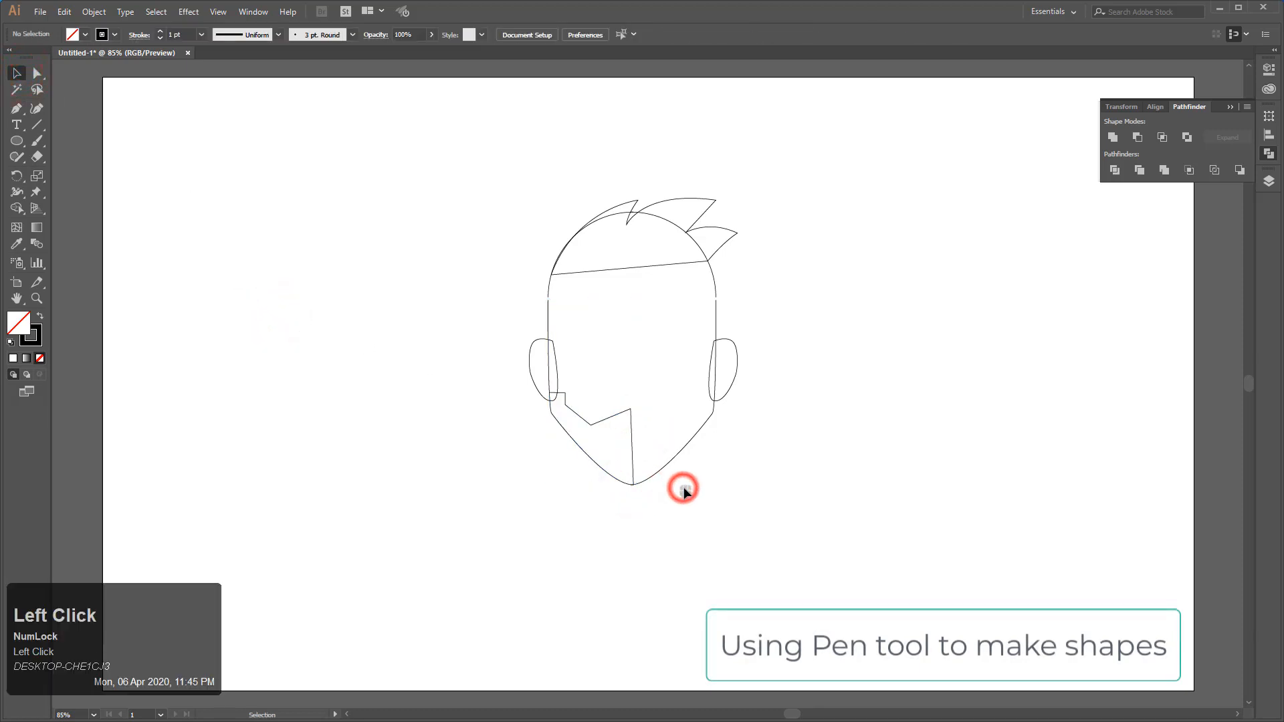
{"action": "key", "text": "a"}
{"action": "left_click_drag", "start_coordinate": [630, 409], "coordinate": [635, 409]}
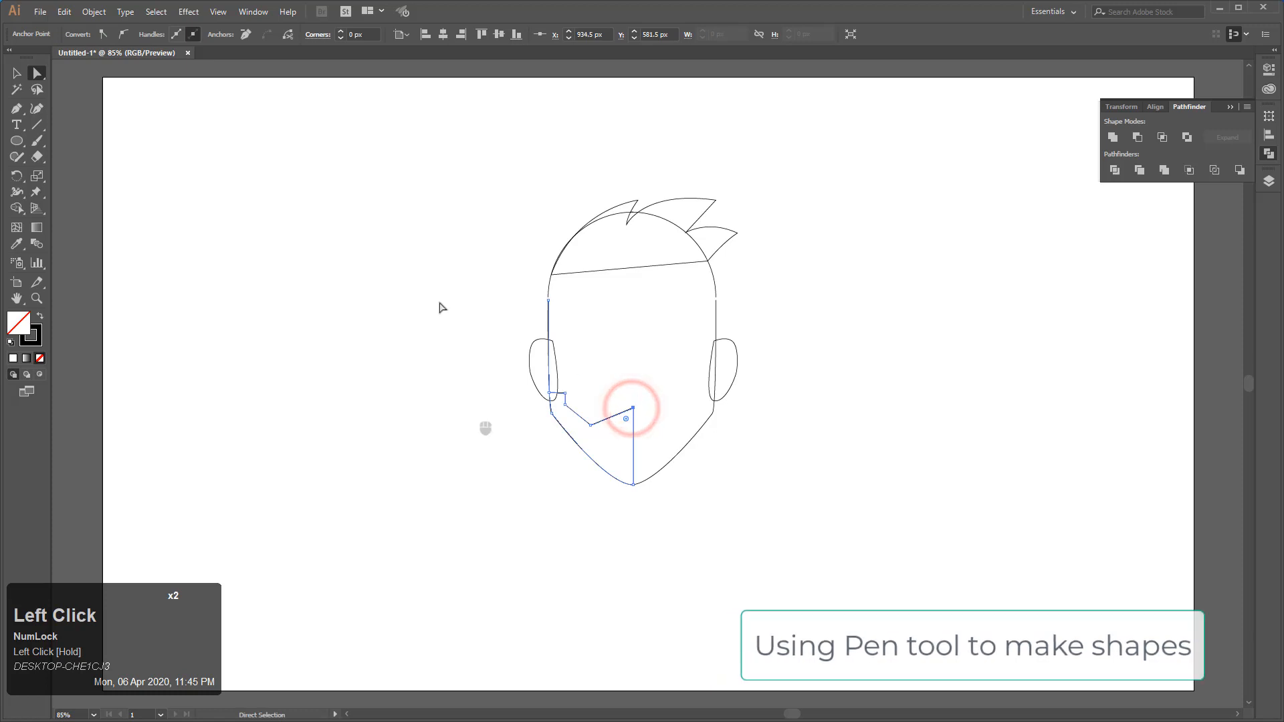
{"action": "left_click", "coordinate": [17, 72]}
{"action": "left_click", "coordinate": [302, 355]}
Make a reflected copy of the left beard half across a vertical axis.
{"action": "right_click", "coordinate": [613, 418]}
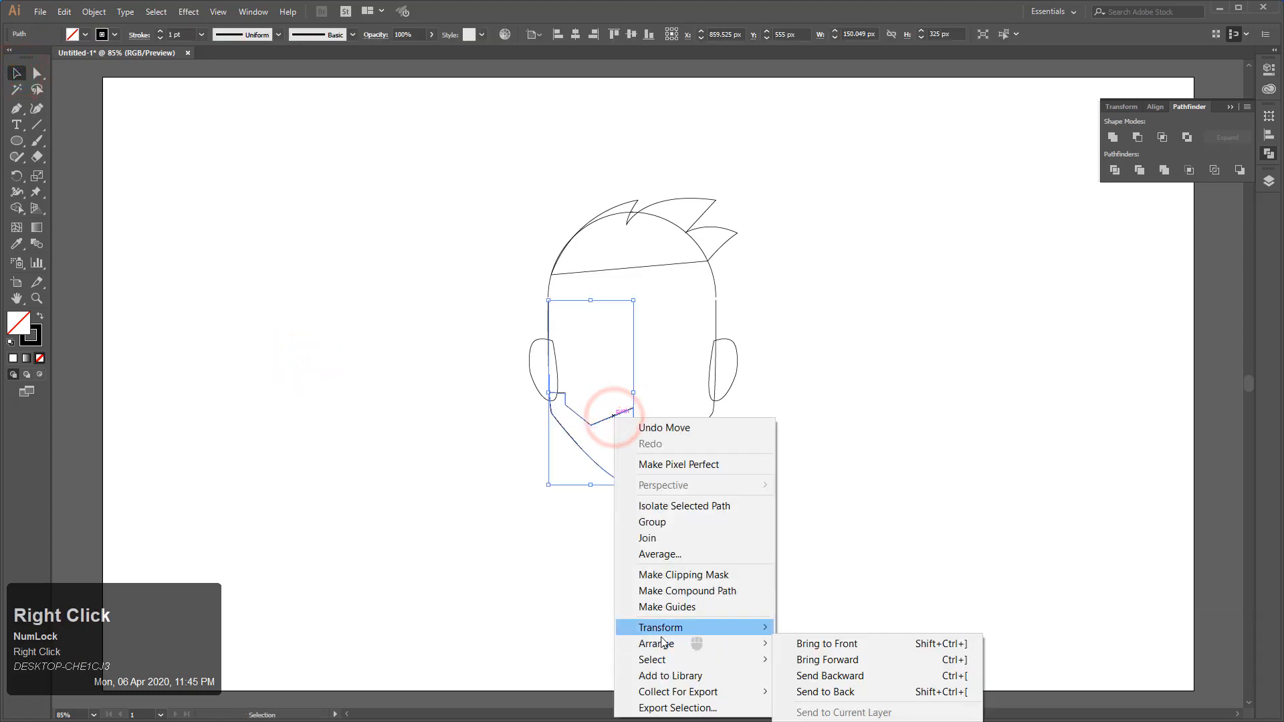
{"action": "mouse_move", "coordinate": [661, 627]}
{"action": "left_click", "coordinate": [821, 552]}
{"action": "left_click", "coordinate": [893, 362]}
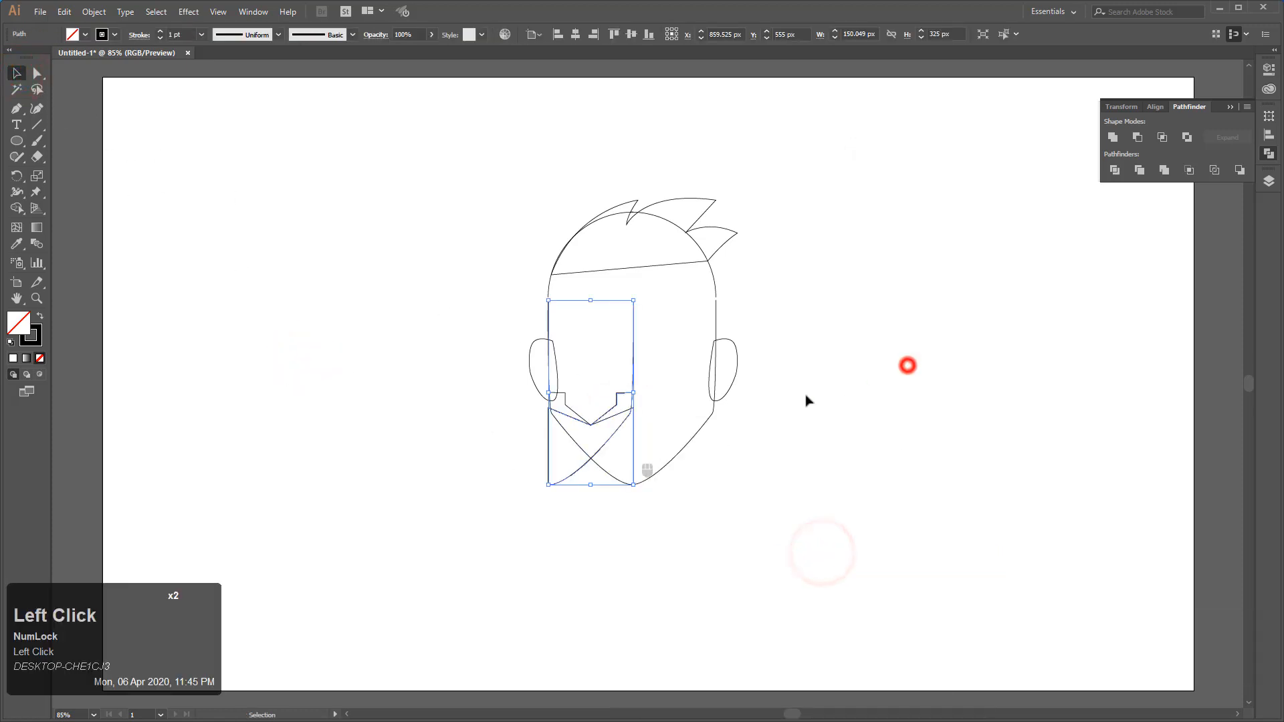
Move the reflected beard half straight right to the face's centre line, opposite the left half.
{"action": "left_click_drag", "start_coordinate": [587, 462], "coordinate": [702, 486]}
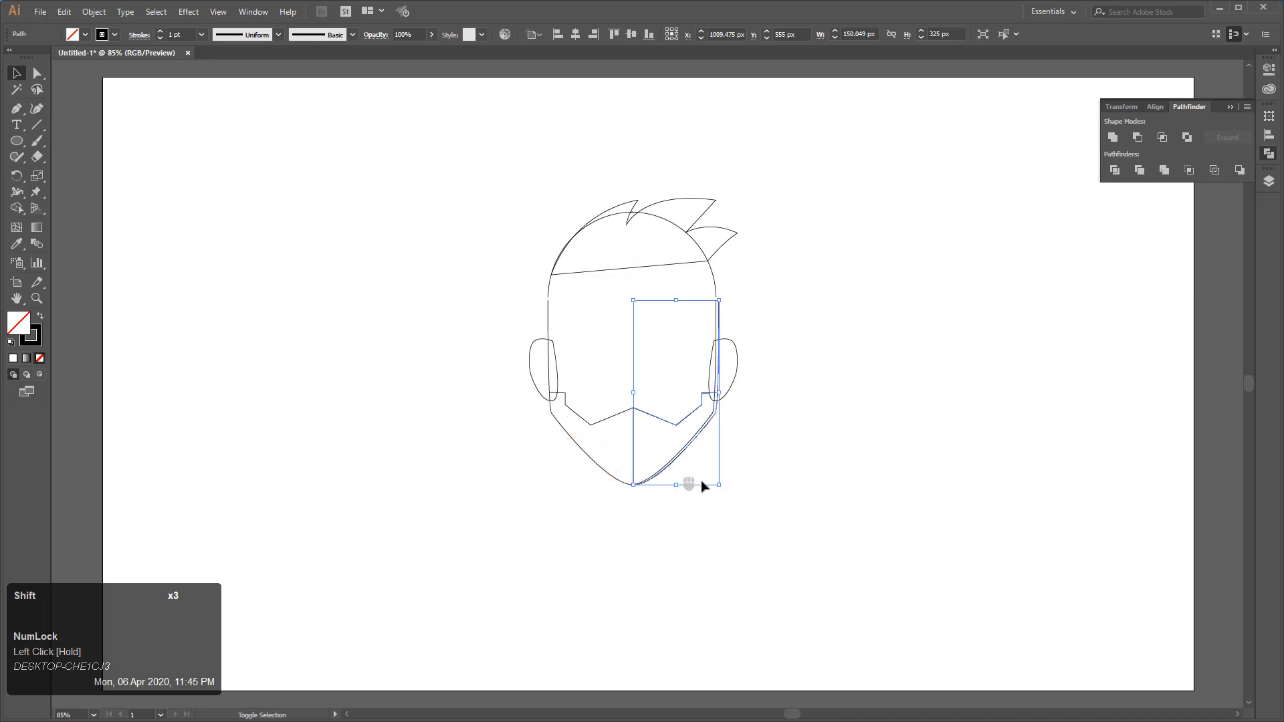
{"action": "left_click", "coordinate": [762, 496]}
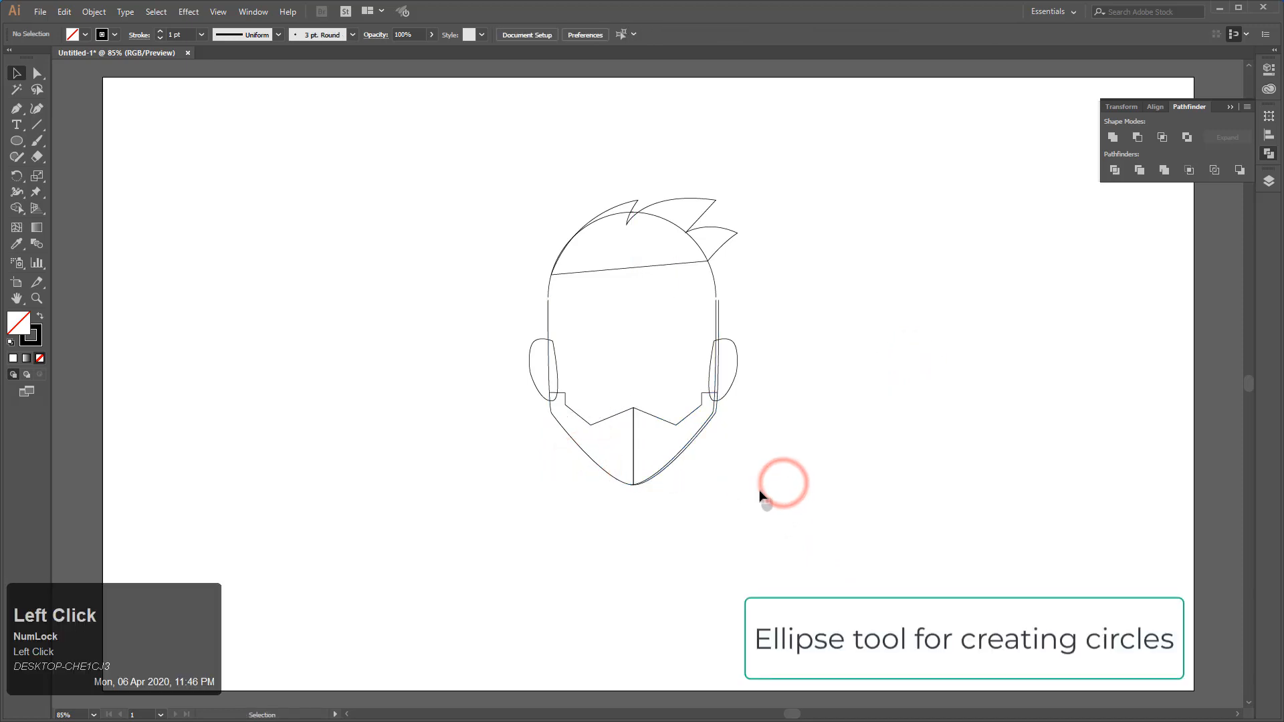
{"action": "left_click", "coordinate": [734, 533]}
Draw a 126 px circle over the left eye area and duplicate it 157 px horizontally to the right.
{"action": "key", "text": "l"}
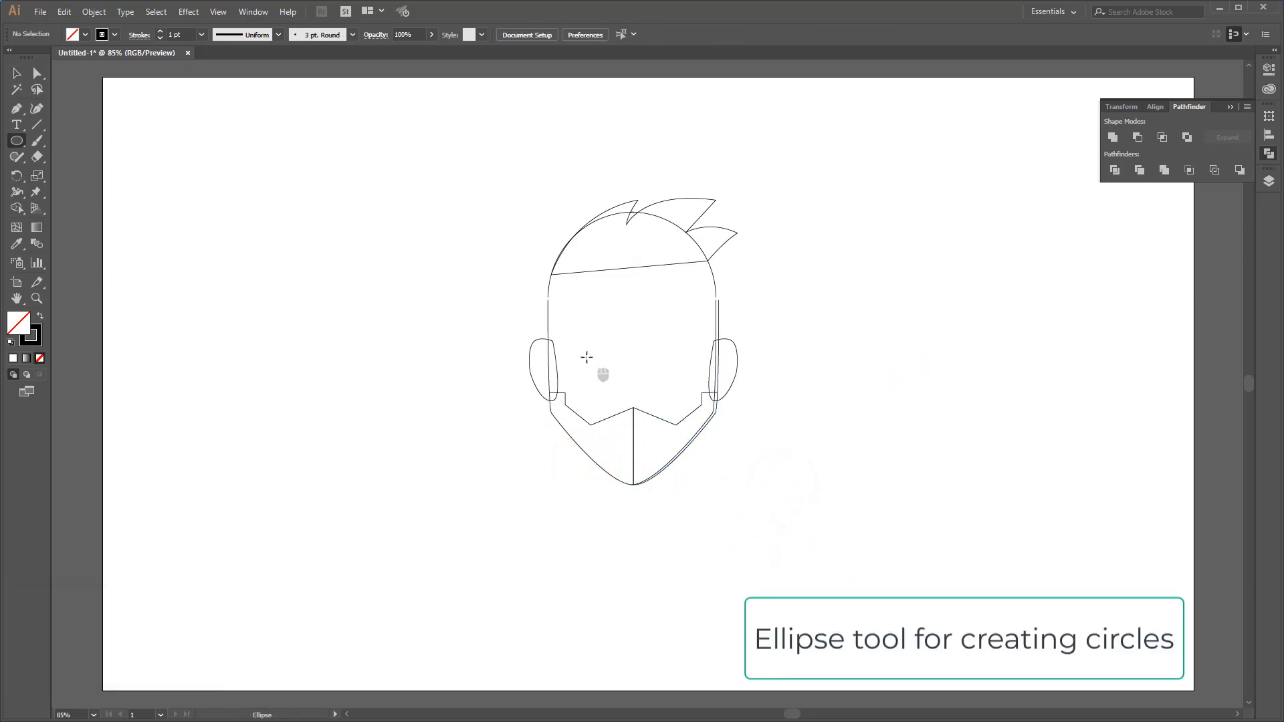
{"action": "left_click_drag", "start_coordinate": [587, 357], "coordinate": [622, 393]}
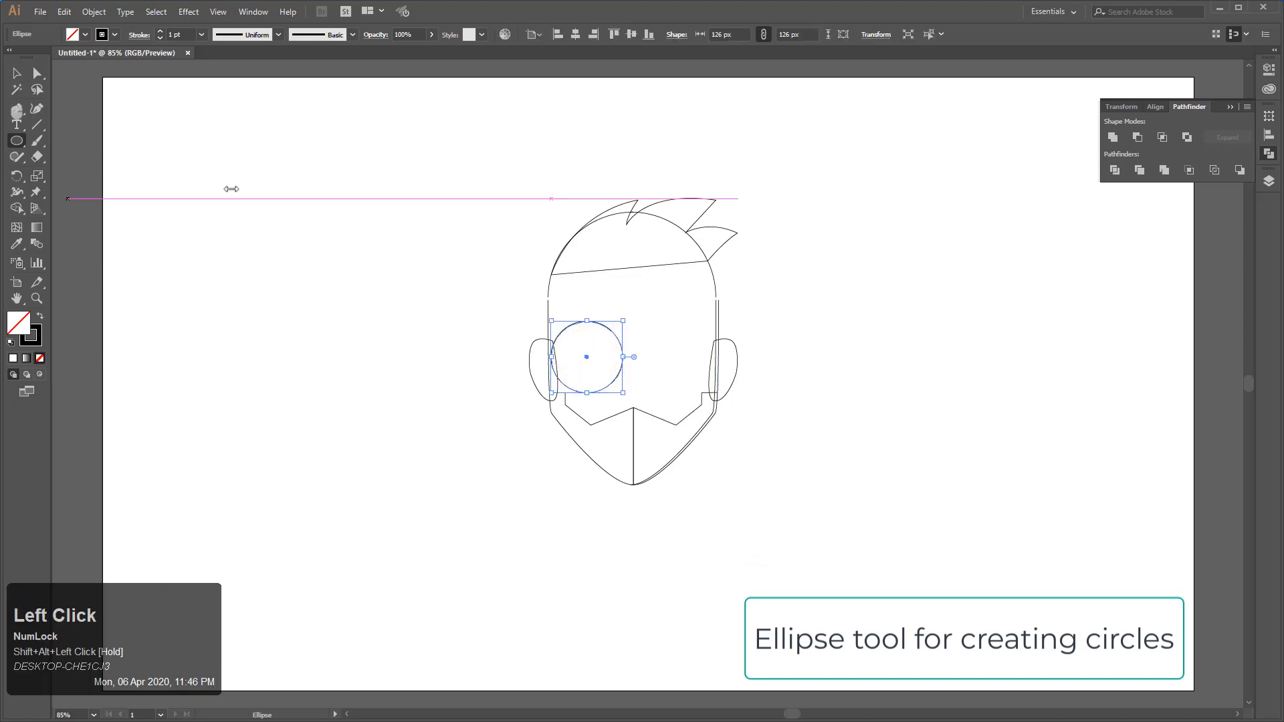
{"action": "left_click", "coordinate": [17, 73]}
{"action": "left_click", "coordinate": [312, 430]}
{"action": "right_click", "coordinate": [607, 328]}
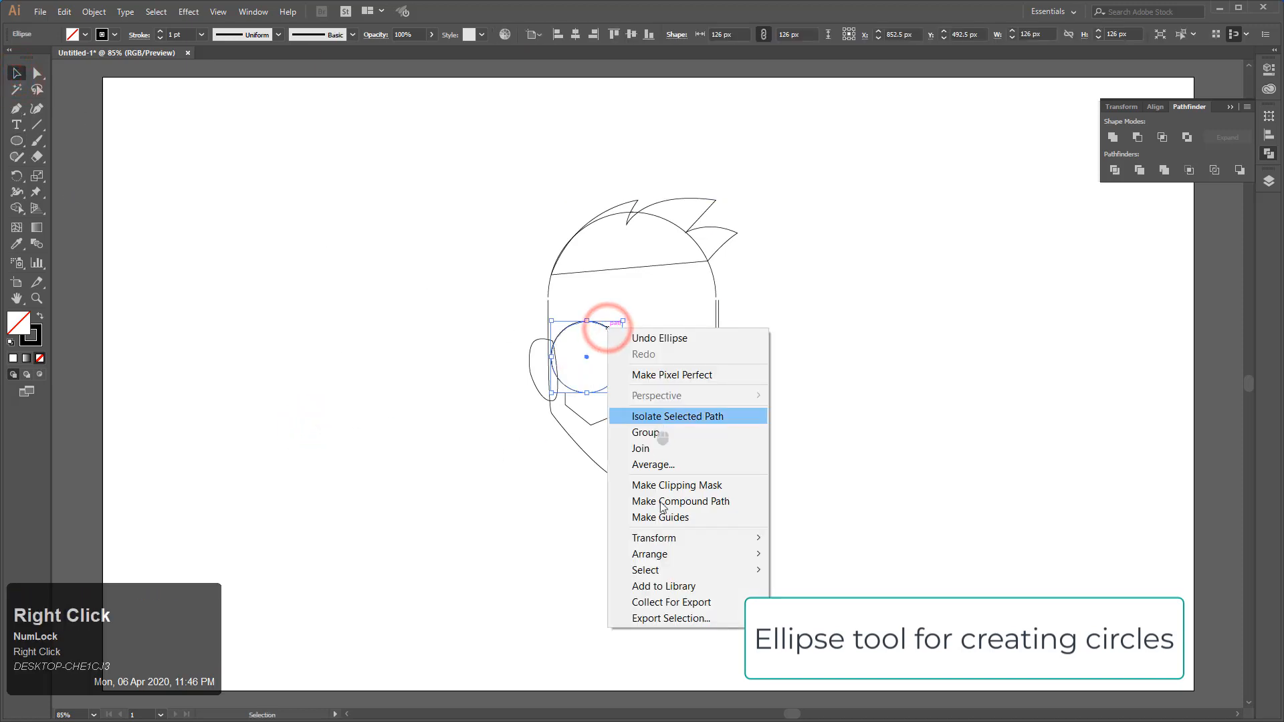
{"action": "left_click", "coordinate": [18, 68]}
{"action": "left_click_drag", "start_coordinate": [583, 354], "coordinate": [677, 360]}
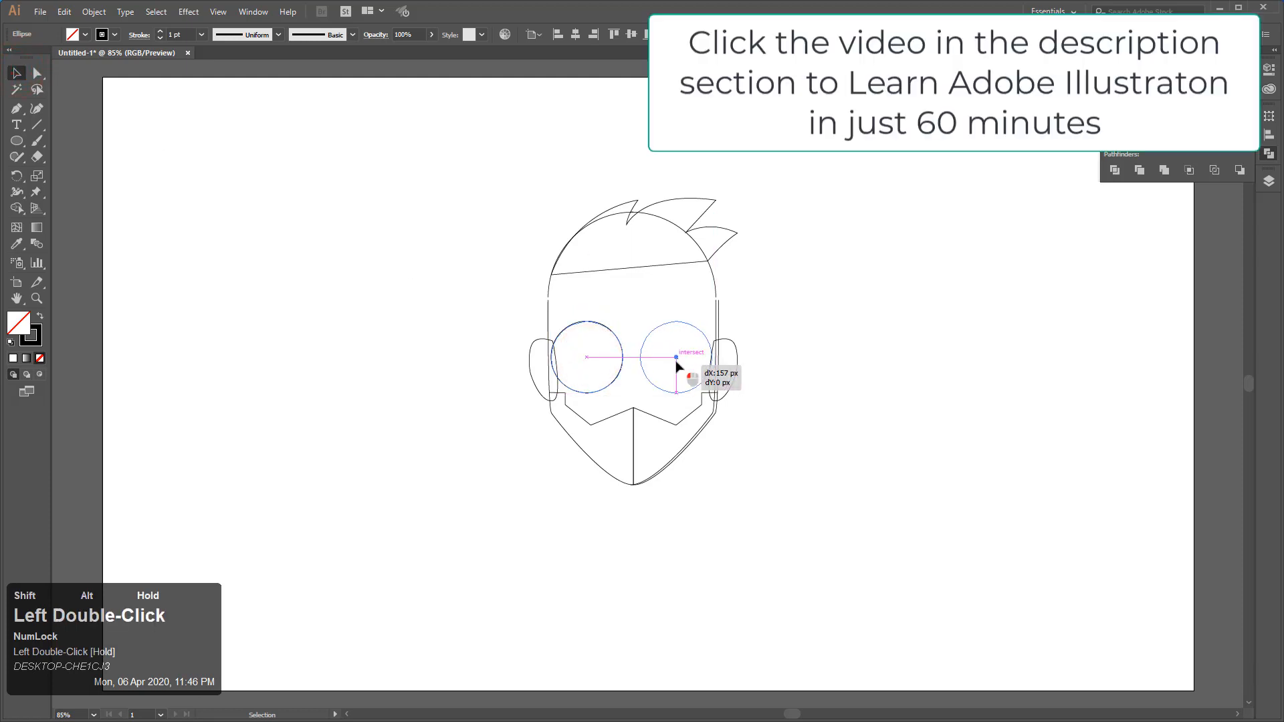
{"action": "left_click_drag", "start_coordinate": [678, 362], "coordinate": [677, 359]}
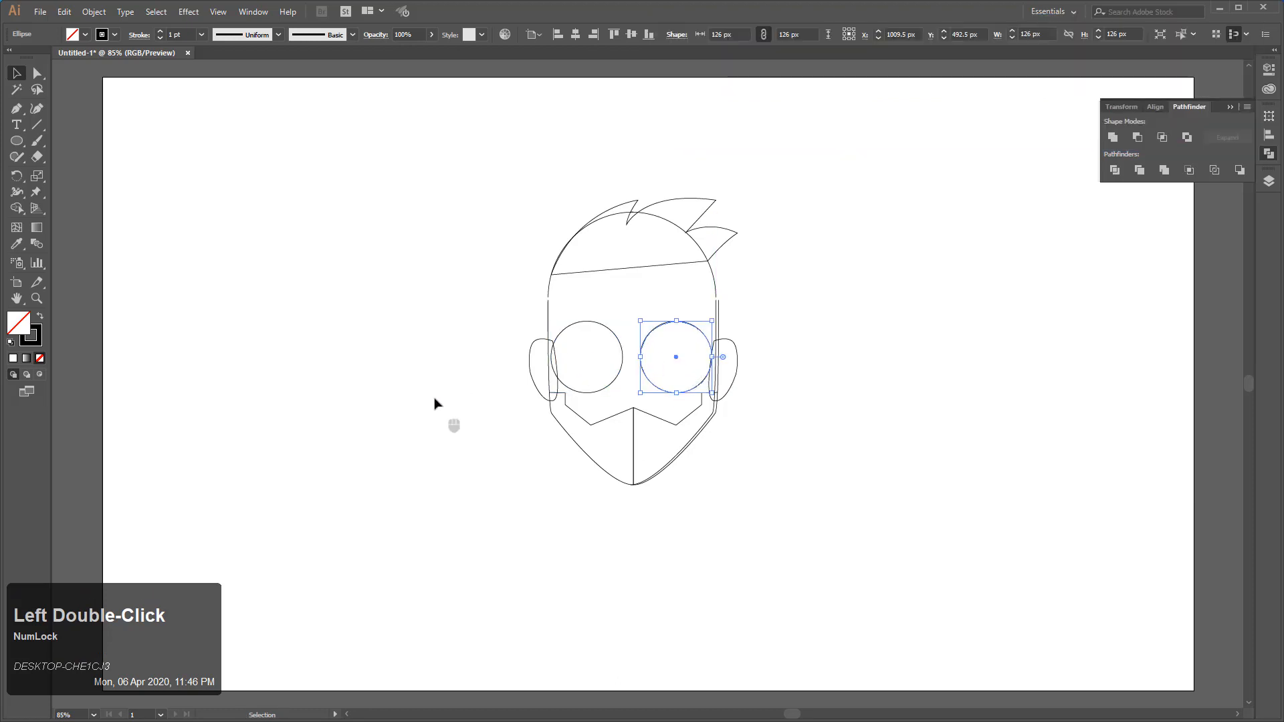
{"action": "left_click", "coordinate": [435, 399]}
Draw a short horizontal line with the Pen tool bridging the lower inner edges of the two circles.
{"action": "key", "text": "p"}
{"action": "left_click", "coordinate": [613, 379]}
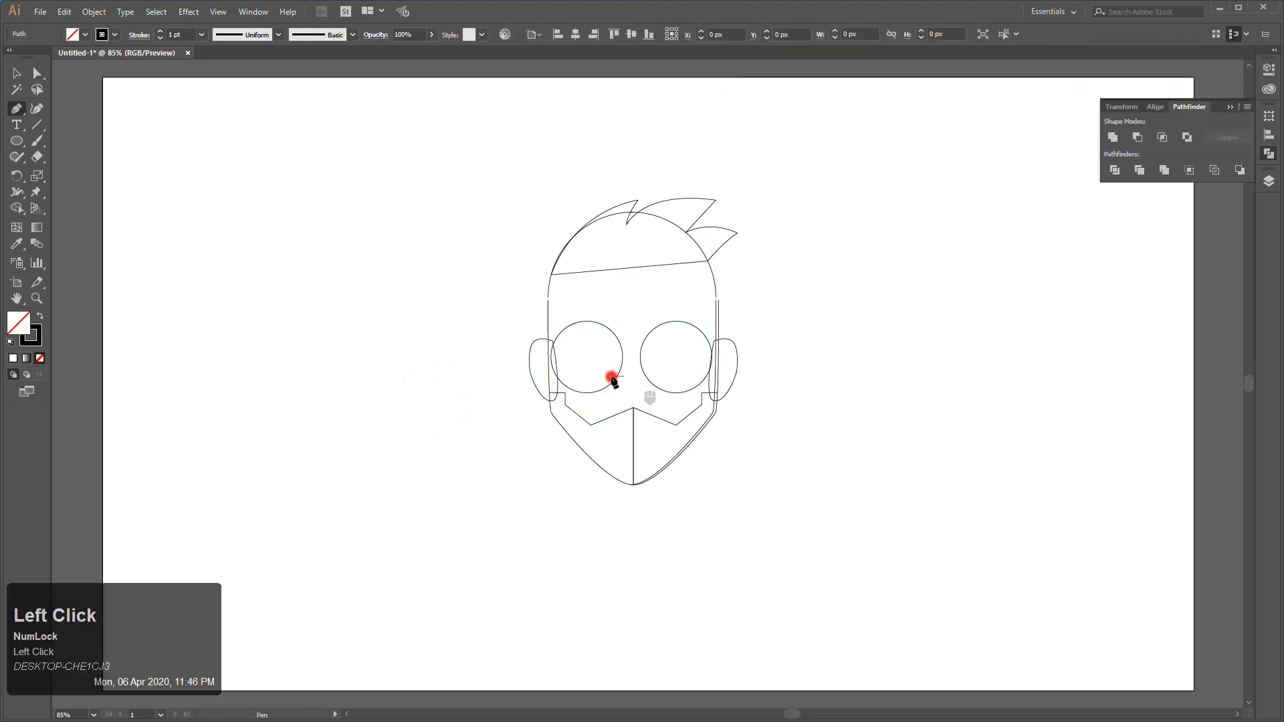
{"action": "left_click", "coordinate": [656, 377], "text": "shift"}
{"action": "left_click", "coordinate": [365, 351], "text": "ctrl"}
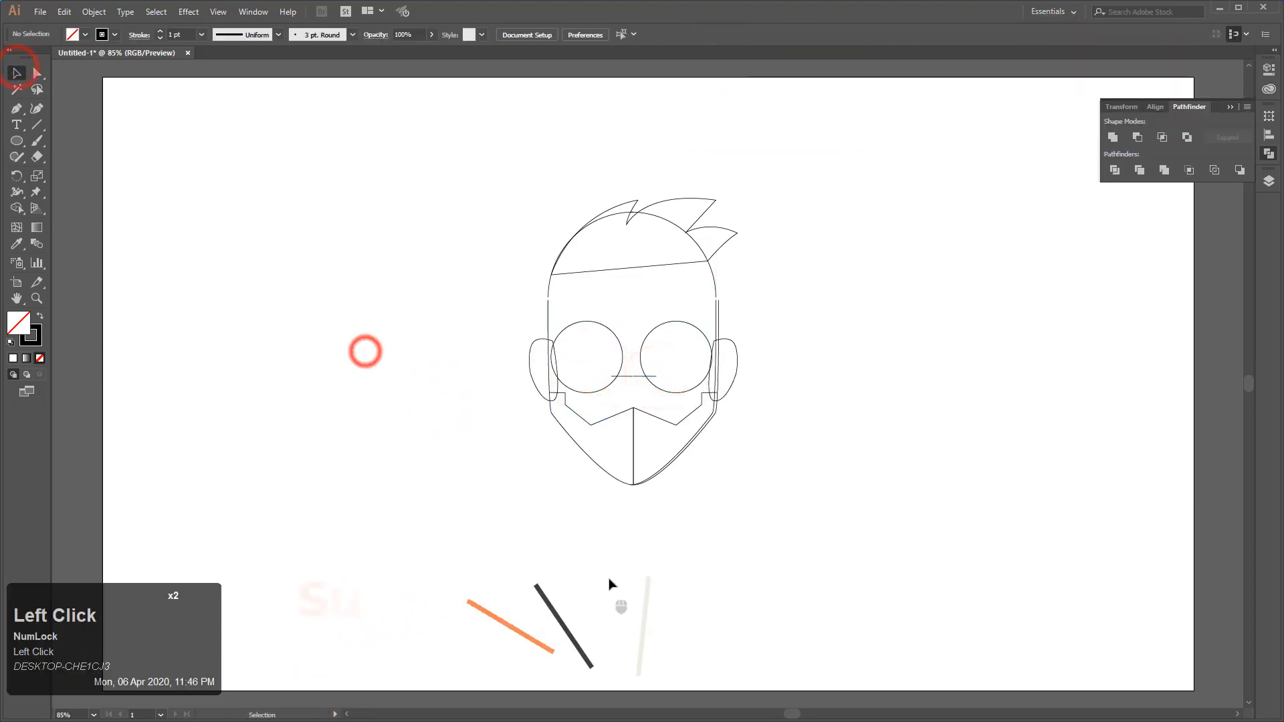
Delete the misaligned reflected beard half from the right side of the face.
{"action": "left_click", "coordinate": [811, 477]}
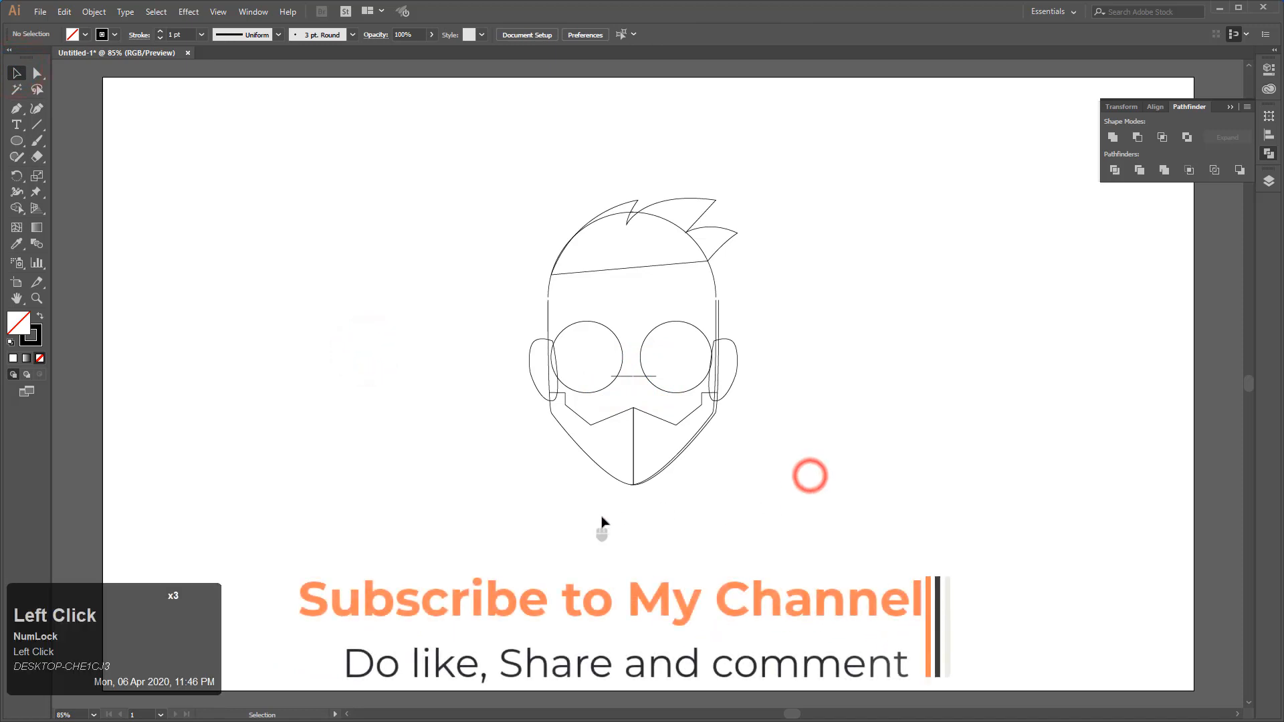
{"action": "left_click_drag", "start_coordinate": [815, 452], "coordinate": [740, 480]}
{"action": "key", "text": "Delete"}
{"action": "left_click", "coordinate": [704, 501]}
{"action": "left_click_drag", "start_coordinate": [687, 534], "coordinate": [468, 411]}
{"action": "left_click", "coordinate": [469, 411]}
{"action": "left_click", "coordinate": [738, 494]}
{"action": "left_click", "coordinate": [661, 494]}
{"action": "left_click", "coordinate": [528, 450]}
{"action": "left_click", "coordinate": [593, 479]}
{"action": "left_click_drag", "start_coordinate": [685, 513], "coordinate": [508, 438]}
{"action": "left_click", "coordinate": [507, 439]}
{"action": "left_click", "coordinate": [660, 496]}
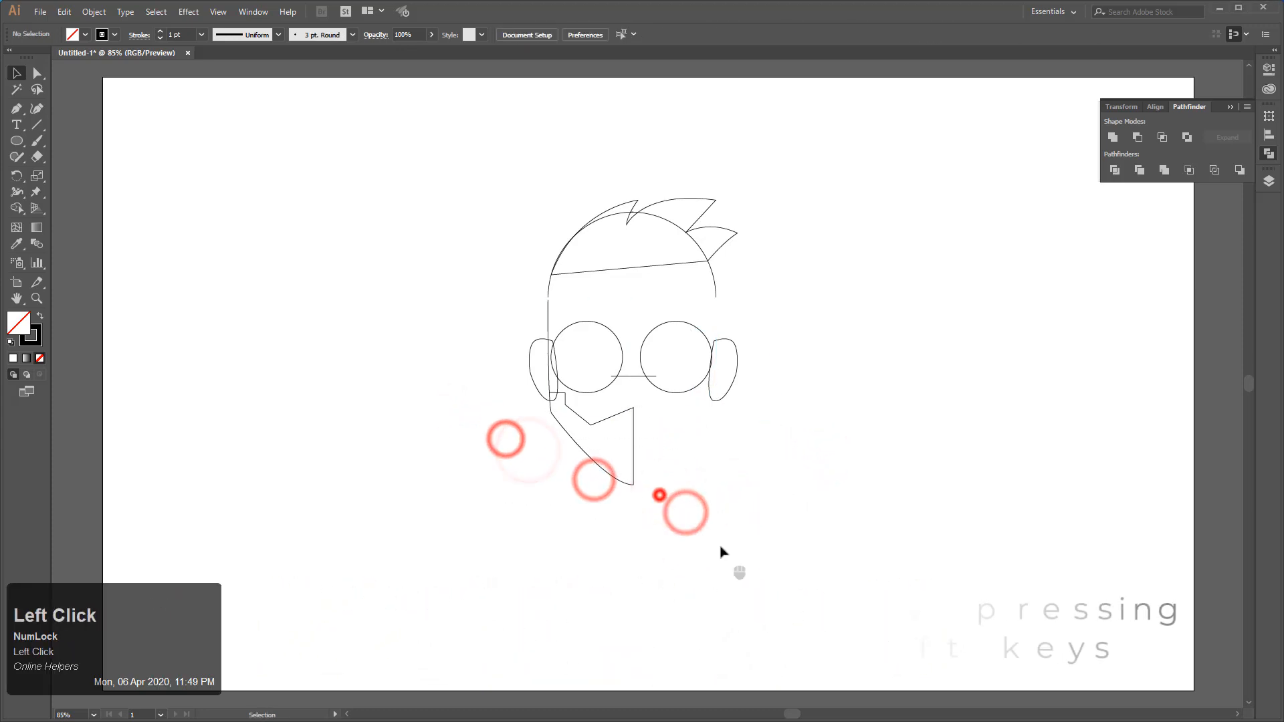
Select the left beard half and make a new reflected copy of it across a vertical axis.
{"action": "left_click_drag", "start_coordinate": [731, 555], "coordinate": [512, 391]}
{"action": "left_click", "coordinate": [660, 532]}
{"action": "left_click_drag", "start_coordinate": [761, 569], "coordinate": [582, 453]}
{"action": "right_click", "coordinate": [593, 468]}
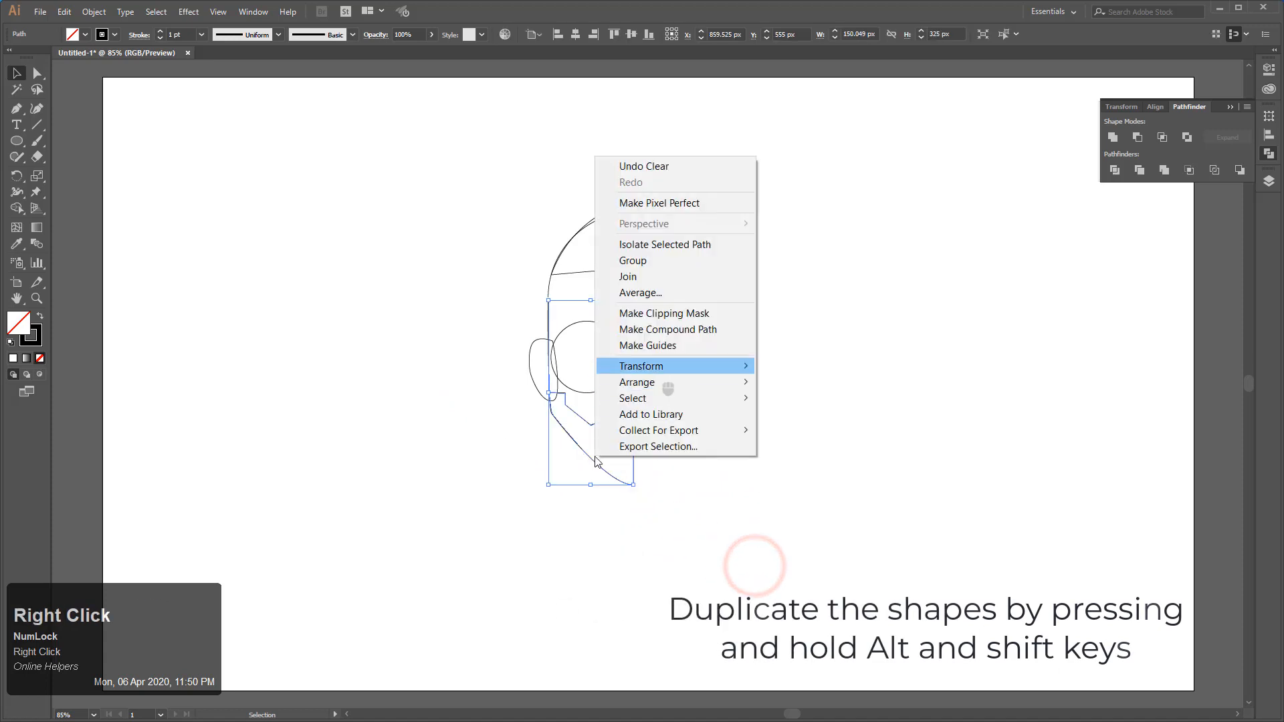
{"action": "mouse_move", "coordinate": [669, 366]}
{"action": "left_click", "coordinate": [799, 420]}
{"action": "left_click", "coordinate": [870, 364]}
Shift the new reflected half horizontally to the right side of the face, lining its outer edge up with the head's right side.
{"action": "key", "text": "Caps_Lock"}
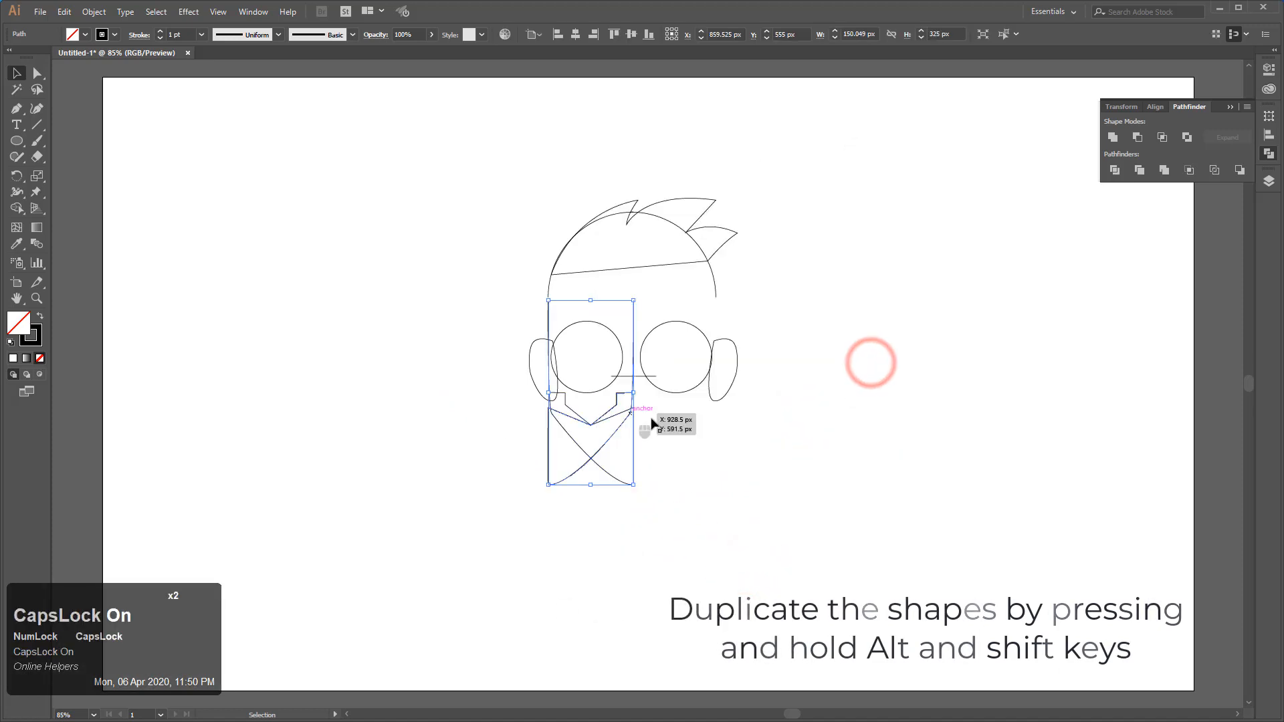
{"action": "key", "text": "shift+Right"}
{"action": "key", "text": "shift+Right"}
{"action": "key", "text": "shift+Right"}
{"action": "key", "text": "shift+Right"}
{"action": "key", "text": "shift+Right"}
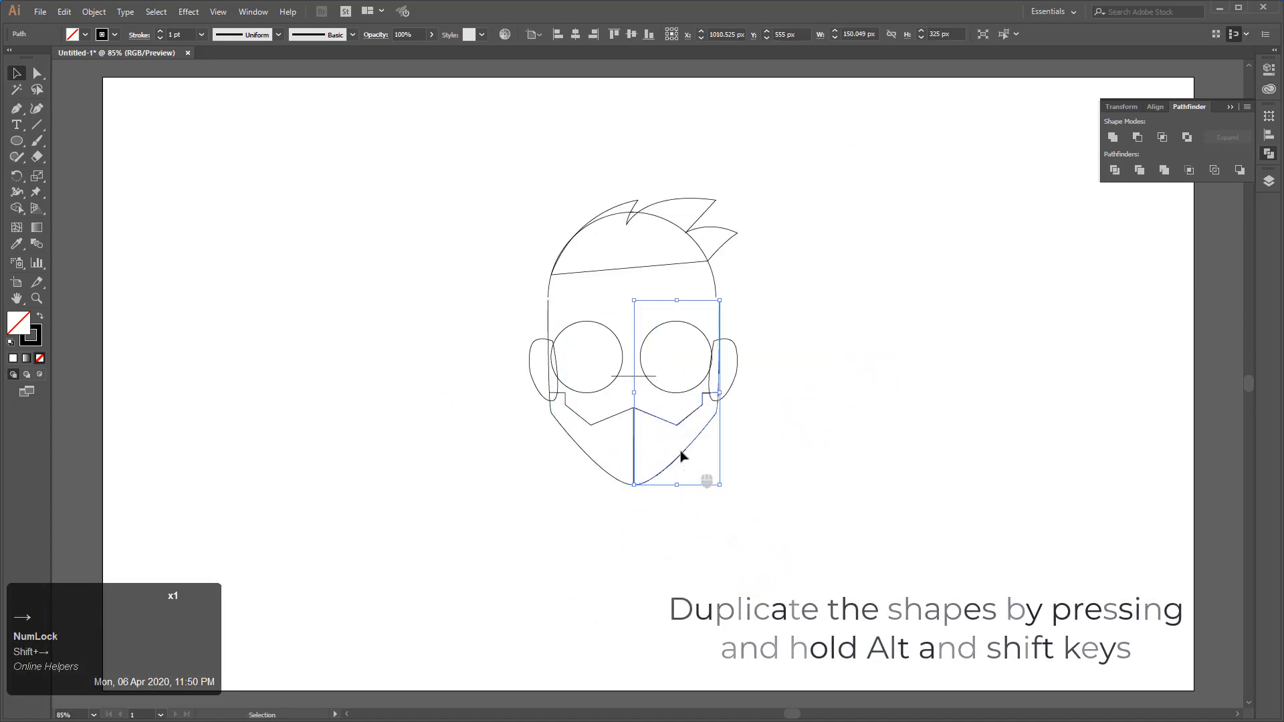
{"action": "left_click_drag", "start_coordinate": [681, 455], "coordinate": [681, 459]}
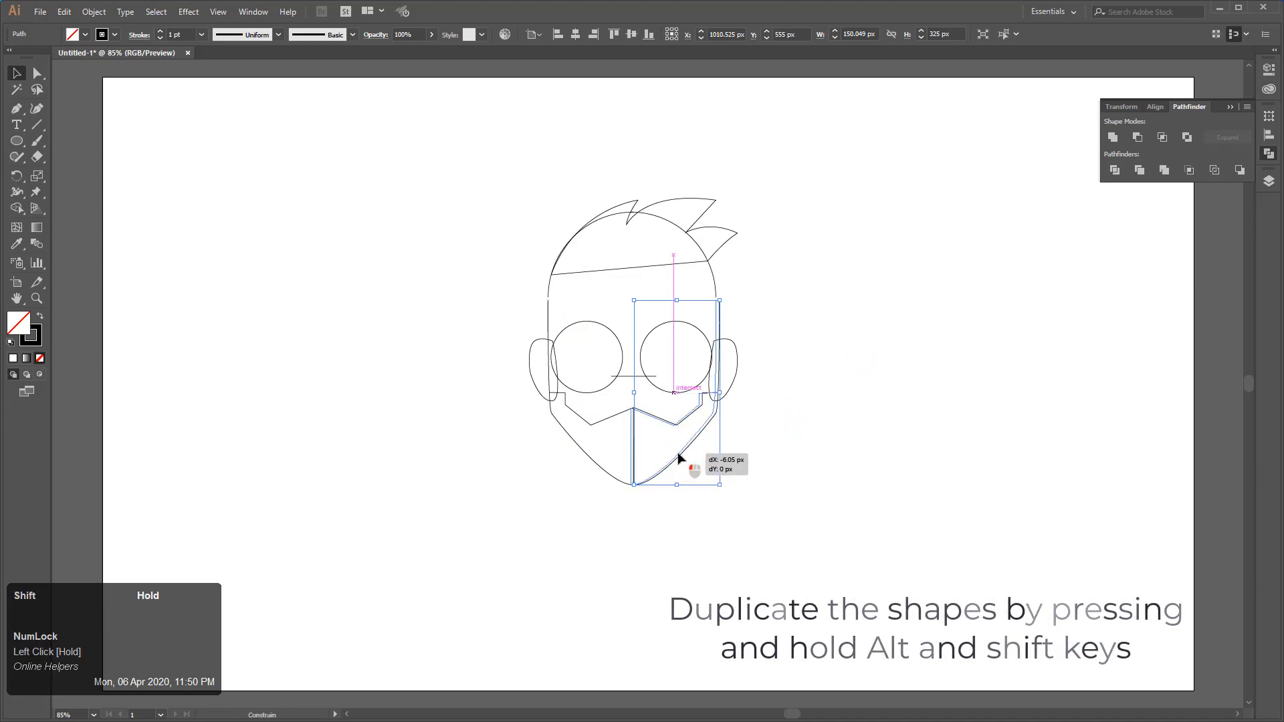
{"action": "left_click_drag", "start_coordinate": [679, 458], "coordinate": [678, 458]}
{"action": "left_click", "coordinate": [768, 439]}
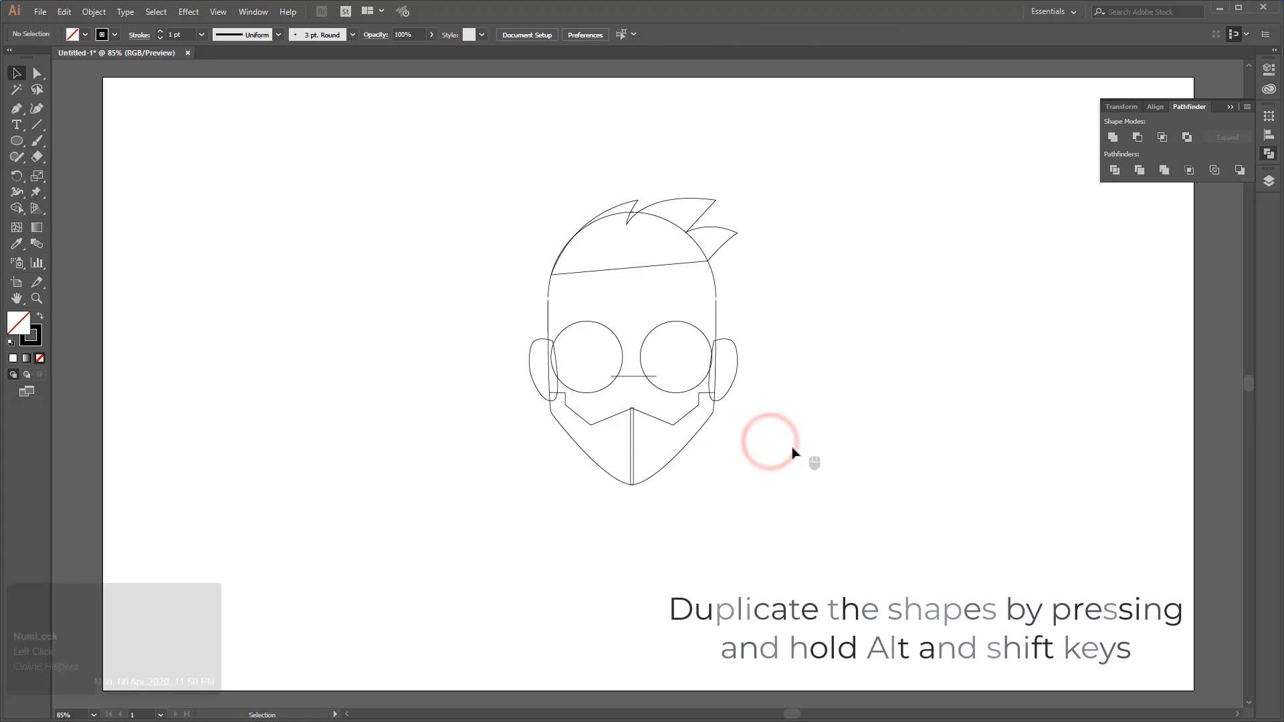
Close the gaps on both sides of the head by connecting the skull arc's ends to the side lines with the Pen tool.
{"action": "key", "text": "z"}
{"action": "left_click_drag", "start_coordinate": [424, 305], "coordinate": [424, 305]}
{"action": "key", "text": "space"}
{"action": "left_click_drag", "start_coordinate": [831, 375], "coordinate": [791, 461]}
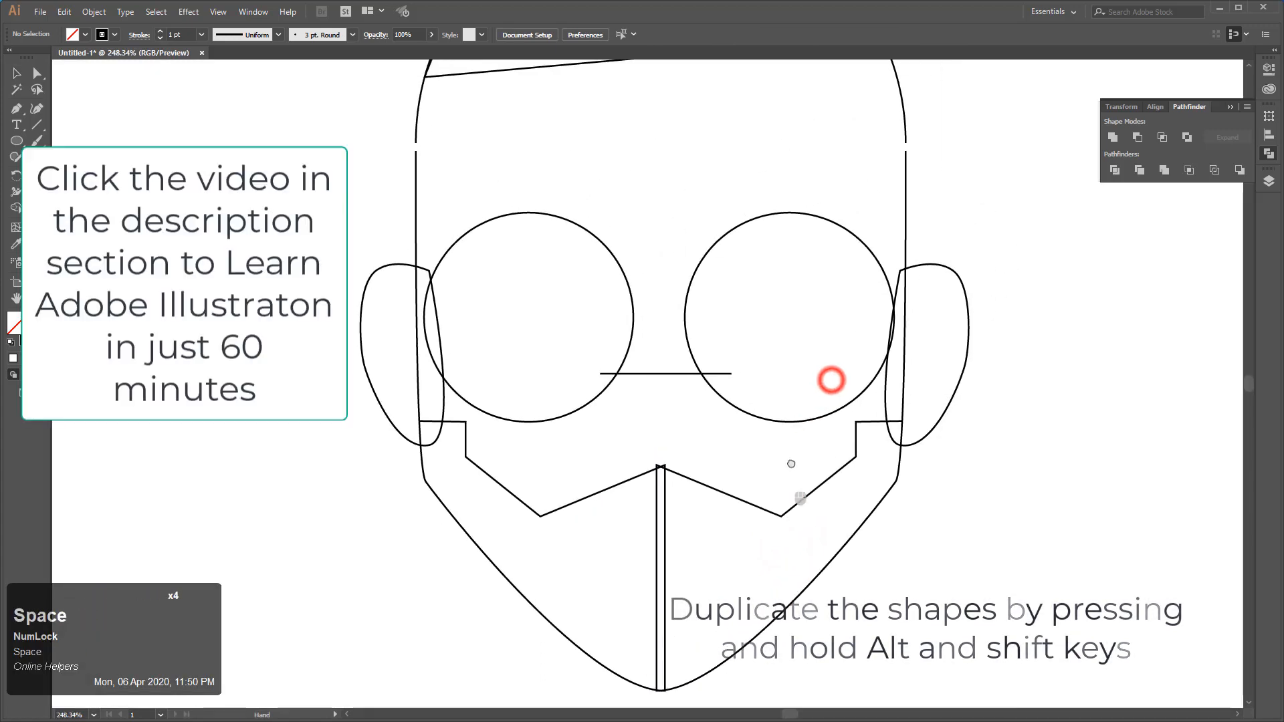
{"action": "left_click_drag", "start_coordinate": [855, 305], "coordinate": [795, 464]}
{"action": "left_click", "coordinate": [844, 309]}
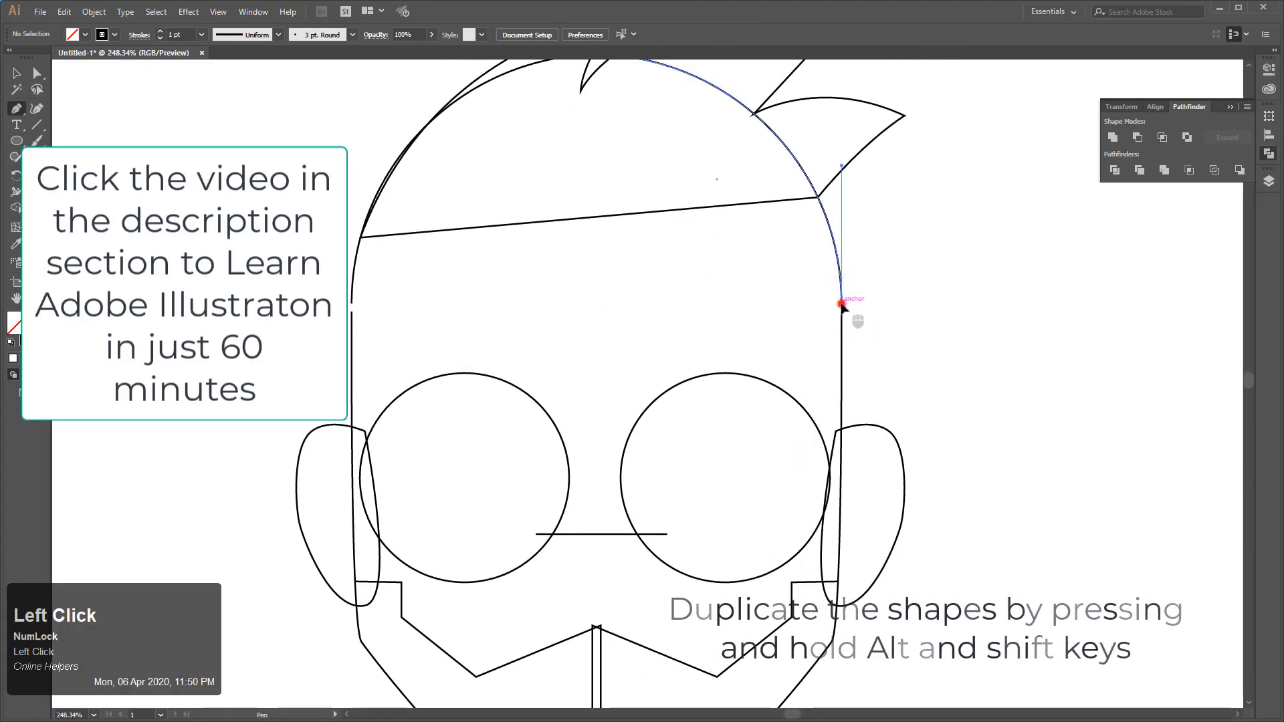
{"action": "left_click", "coordinate": [841, 304]}
{"action": "left_click", "coordinate": [354, 307]}
{"action": "left_click", "coordinate": [354, 309]}
{"action": "key", "text": "space"}
{"action": "left_click_drag", "start_coordinate": [664, 304], "coordinate": [768, 324]}
{"action": "key", "text": "ctrl+KP_Subtract"}
{"action": "key", "text": "ctrl+KP_Subtract"}
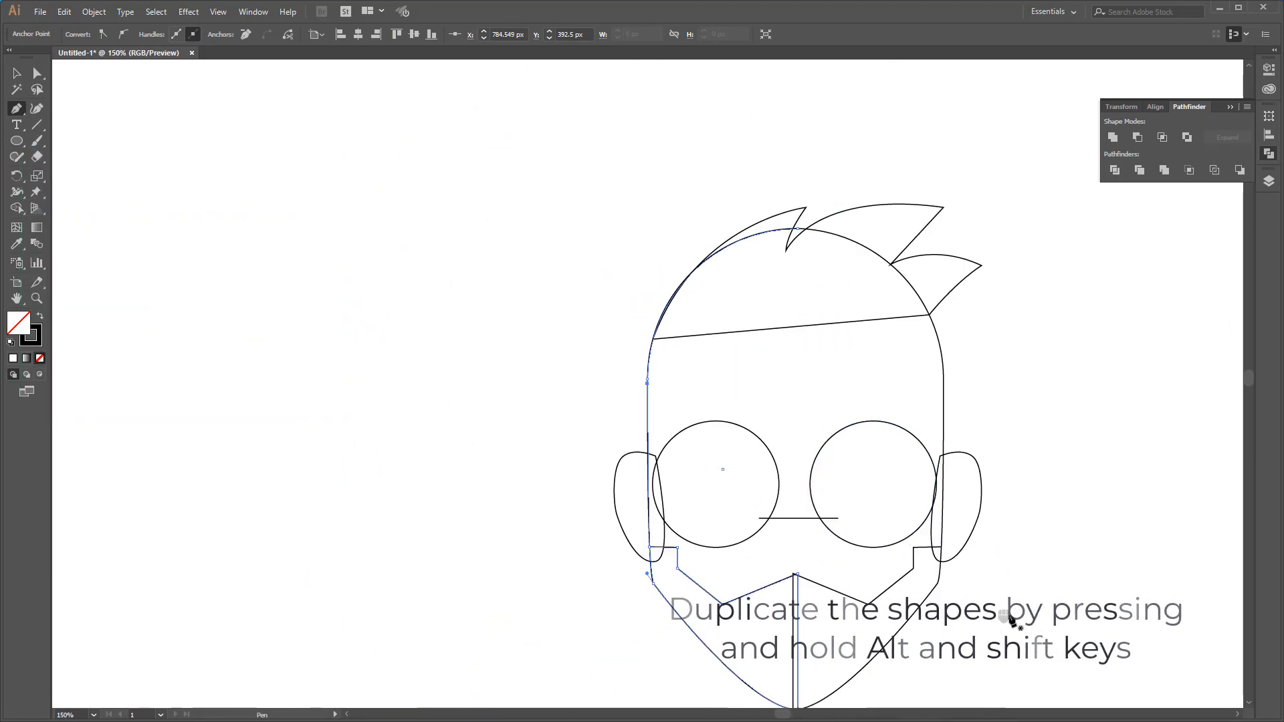
Select all the artwork and merge the hair and upper head regions into one outline with the Shape Builder tool.
{"action": "left_click", "coordinate": [17, 73]}
{"action": "double_click", "coordinate": [424, 147]}
{"action": "key", "text": "ctrl+KP_0"}
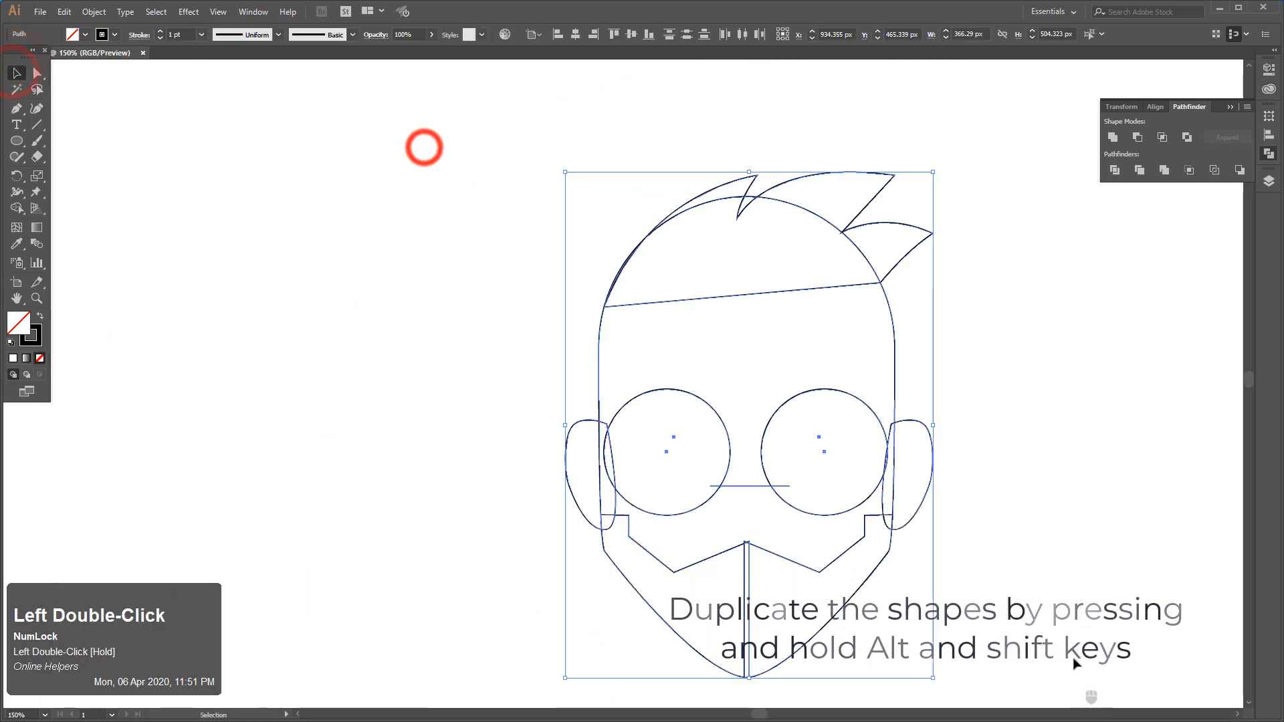
{"action": "key", "text": "ctrl+KP_Add"}
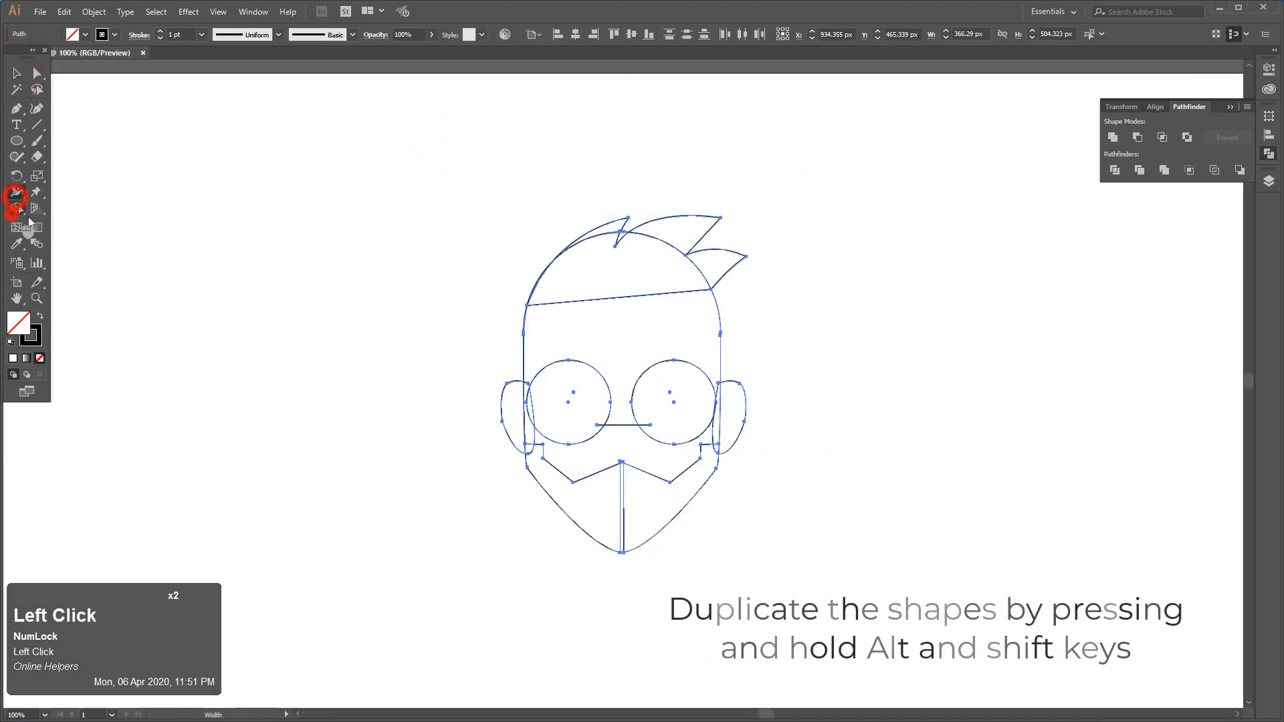
{"action": "left_click", "coordinate": [610, 225]}
{"action": "left_click_drag", "start_coordinate": [619, 271], "coordinate": [629, 229]}
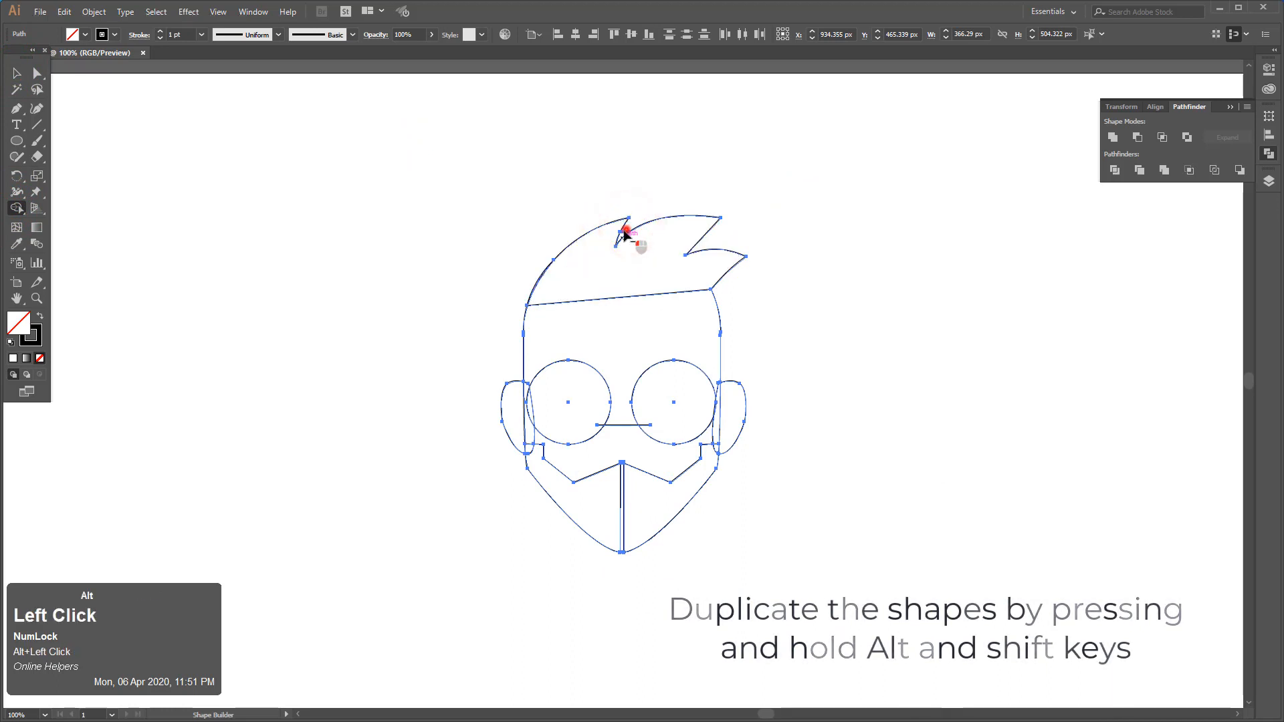
{"action": "left_click", "coordinate": [625, 225]}
{"action": "left_click_drag", "start_coordinate": [688, 277], "coordinate": [679, 318]}
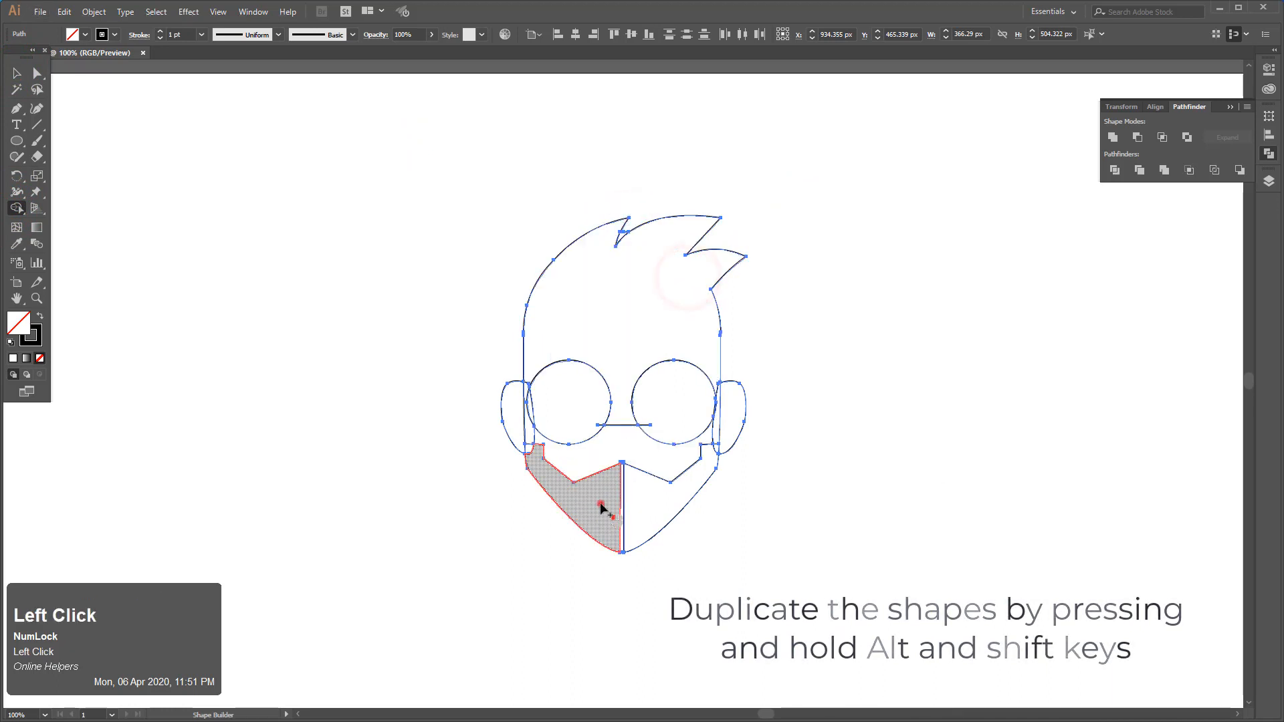
Merge the two beard halves, the centre strip and the overlaps beside both ears with the Shape Builder tool.
{"action": "left_click_drag", "start_coordinate": [599, 501], "coordinate": [533, 454]}
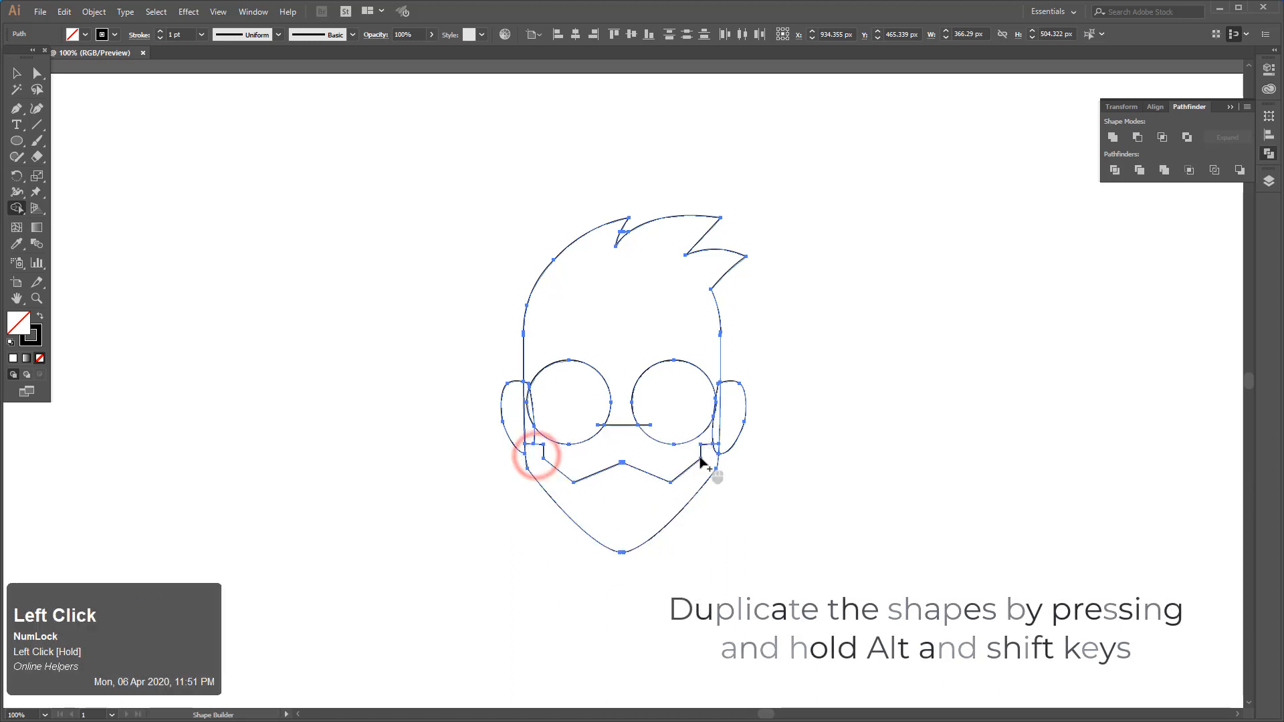
{"action": "left_click", "coordinate": [700, 452]}
{"action": "key", "text": "ctrl+z"}
{"action": "left_click_drag", "start_coordinate": [710, 458], "coordinate": [710, 441]}
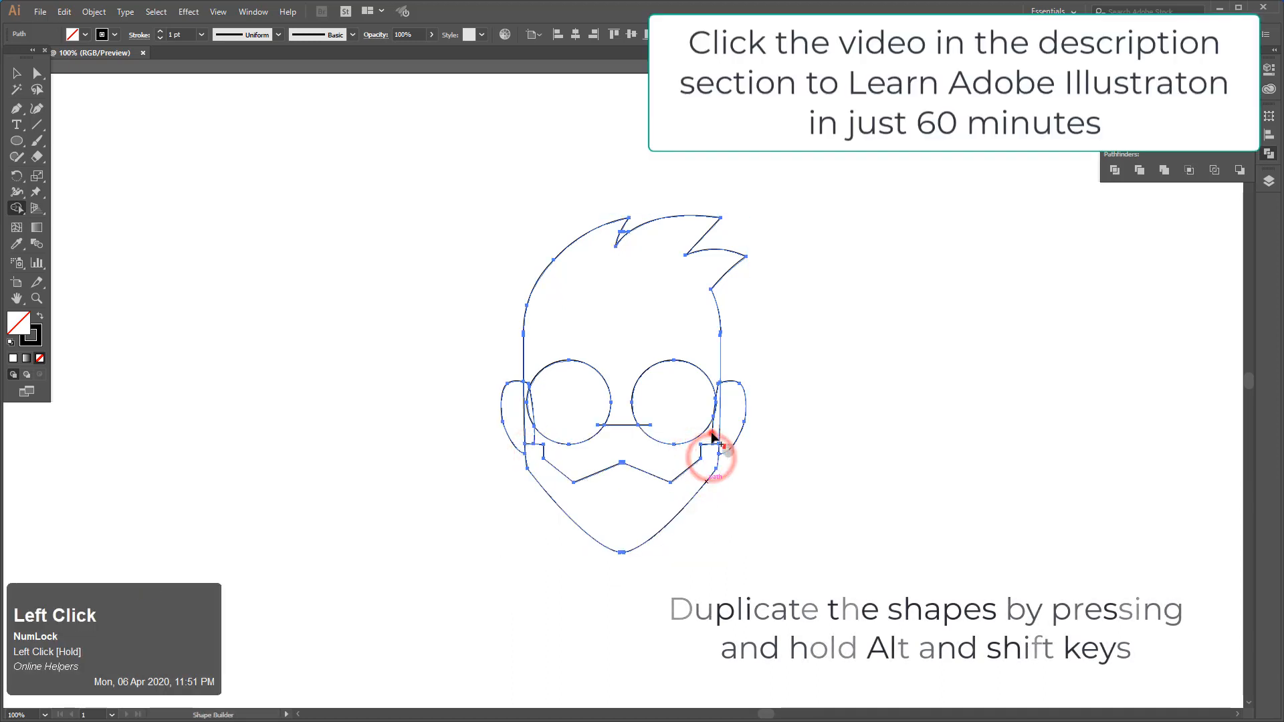
{"action": "left_click", "coordinate": [712, 433]}
{"action": "mouse_move", "coordinate": [532, 433]}
{"action": "left_mouse_down"}
{"action": "mouse_move", "coordinate": [567, 463]}
{"action": "mouse_move", "coordinate": [525, 432]}
{"action": "mouse_move", "coordinate": [535, 441]}
{"action": "mouse_move", "coordinate": [545, 414]}
{"action": "left_mouse_up"}
{"action": "key", "text": "ctrl+z"}
Remove the bridge line's ends inside the two circles and make each circle a single region with Shape Builder.
{"action": "left_click", "coordinate": [653, 409]}
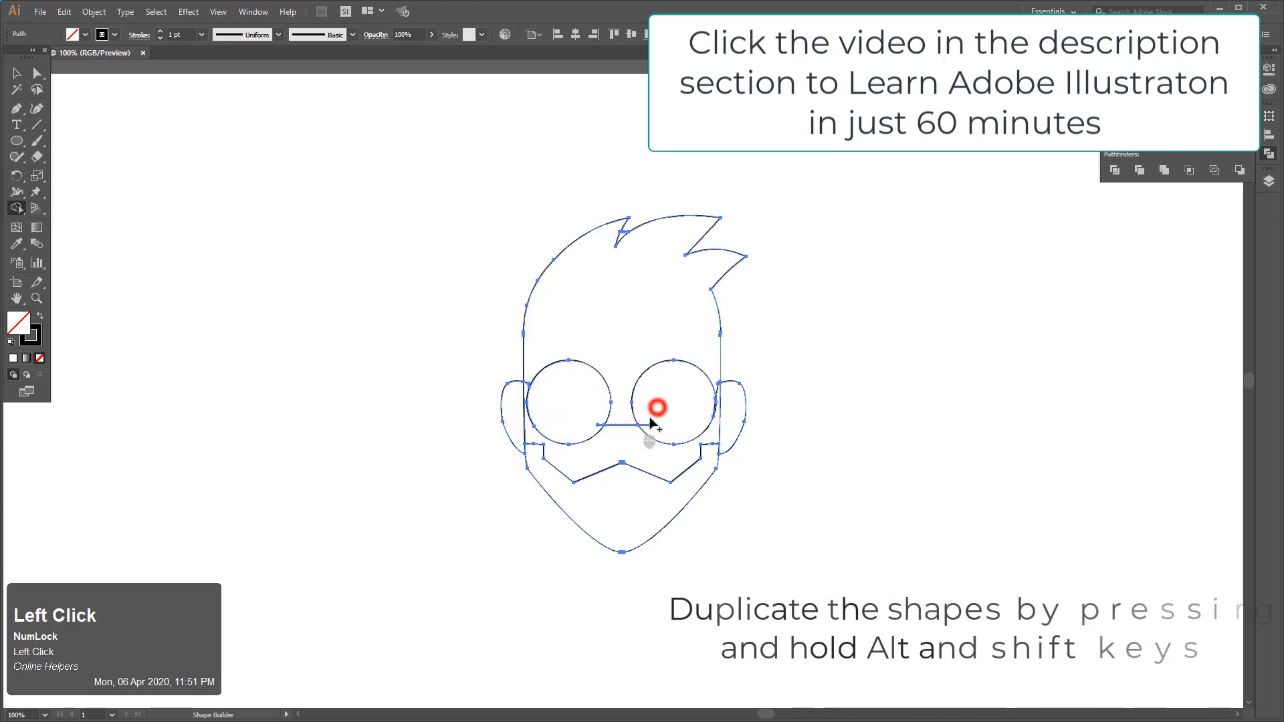
{"action": "left_click_drag", "start_coordinate": [654, 419], "coordinate": [650, 426]}
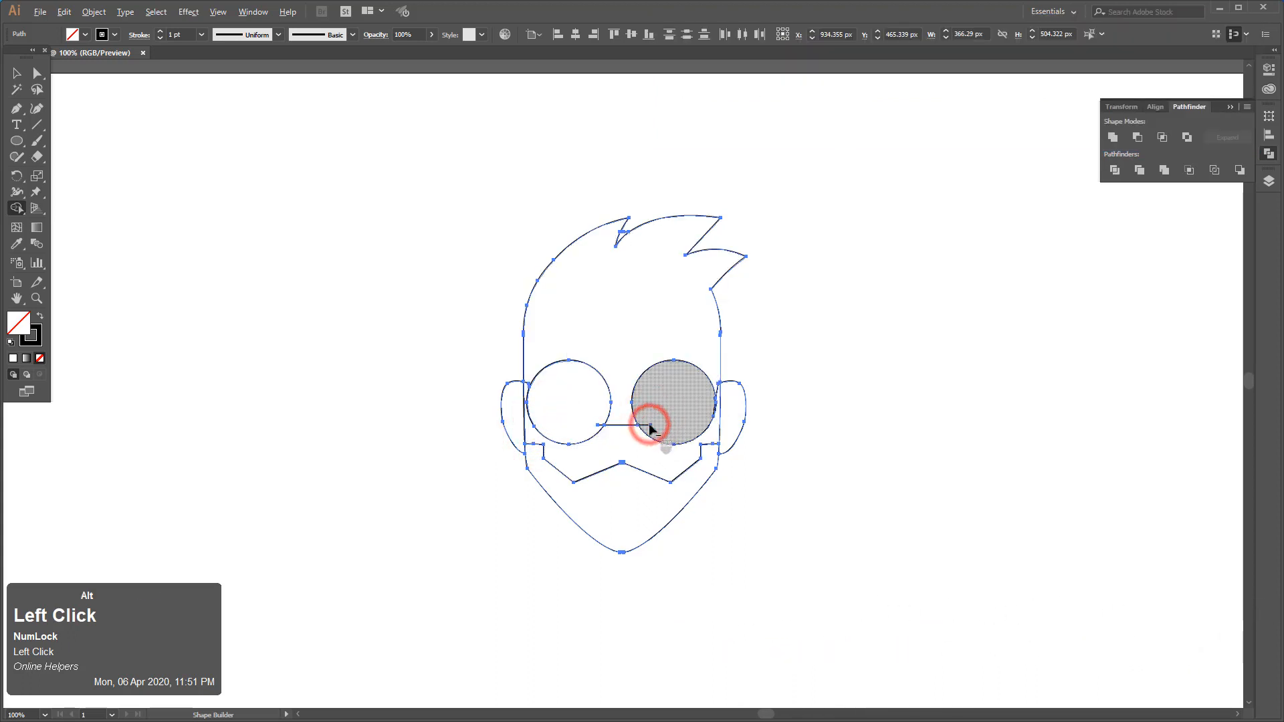
{"action": "double_click", "coordinate": [599, 425], "text": "alt"}
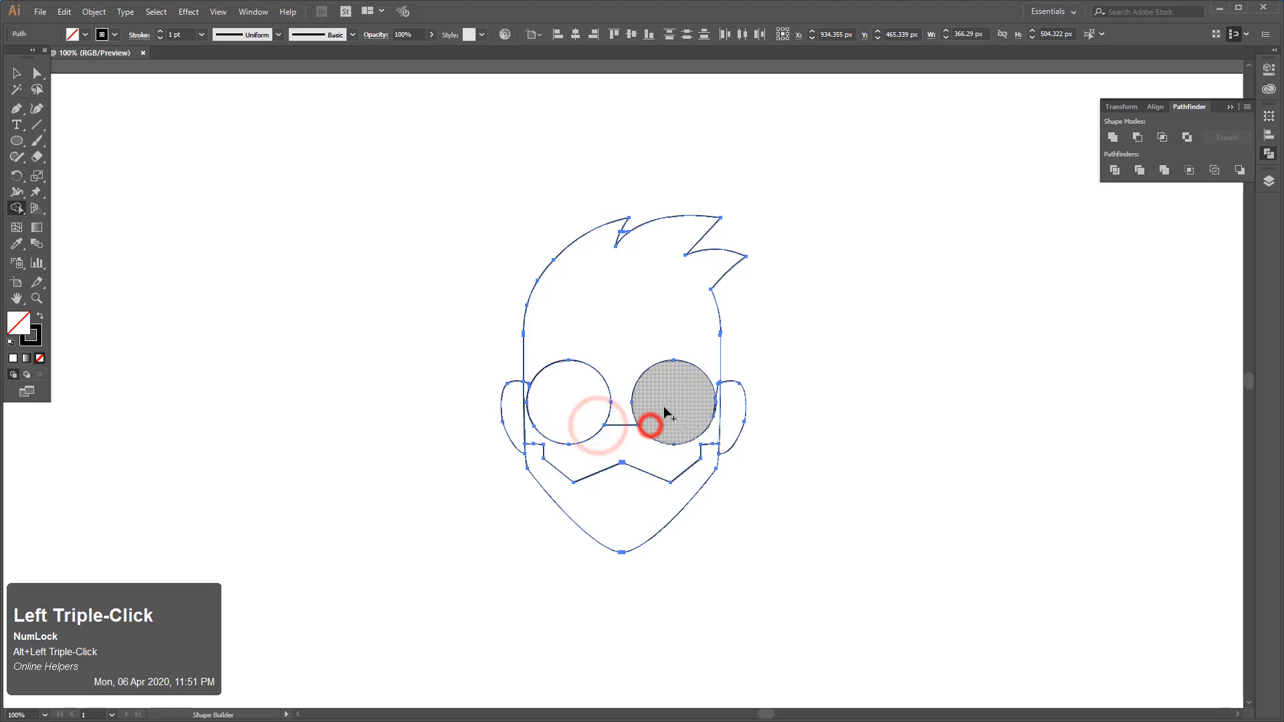
{"action": "left_click", "coordinate": [664, 407]}
{"action": "left_click", "coordinate": [550, 404]}
Build the face, beard and both ears as separate regions with Shape Builder, then deselect the artwork.
{"action": "left_click", "coordinate": [610, 338]}
{"action": "left_click_drag", "start_coordinate": [527, 375], "coordinate": [528, 385]}
{"action": "left_click", "coordinate": [616, 496]}
{"action": "left_click", "coordinate": [731, 418]}
{"action": "left_click", "coordinate": [507, 411]}
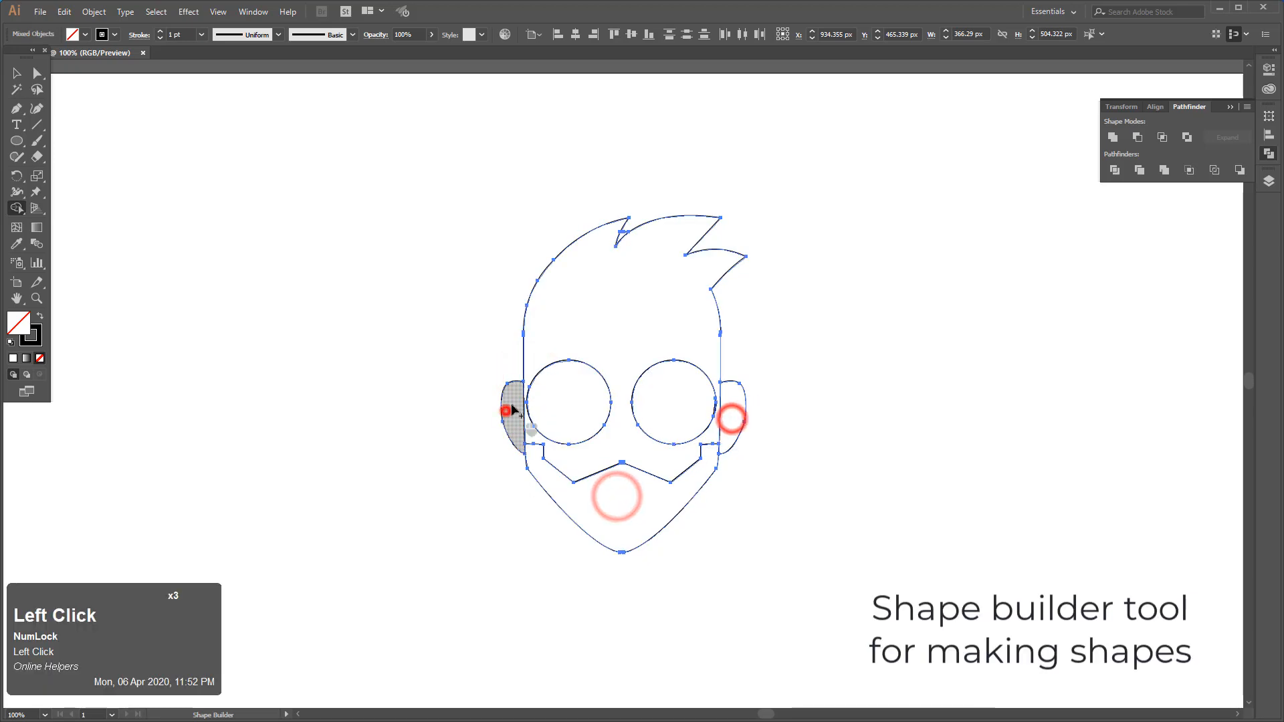
{"action": "left_click", "coordinate": [595, 322]}
{"action": "left_click", "coordinate": [16, 74]}
{"action": "left_click", "coordinate": [256, 362]}
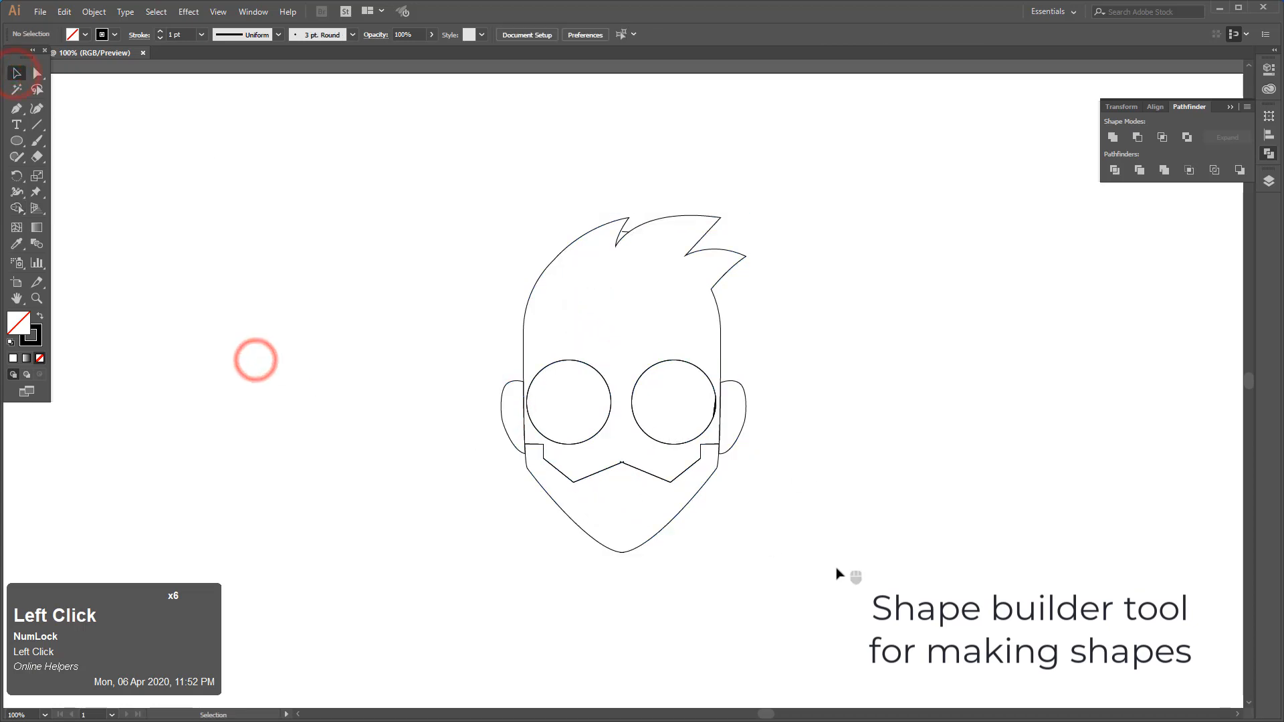
Delete the stray line segments crossing the notch between the first two hair tufts using Direct Selection.
{"action": "left_click_drag", "start_coordinate": [838, 574], "coordinate": [327, 195]}
{"action": "key", "text": "z"}
{"action": "triple_click", "coordinate": [643, 212]}
{"action": "key", "text": "ctrl+0"}
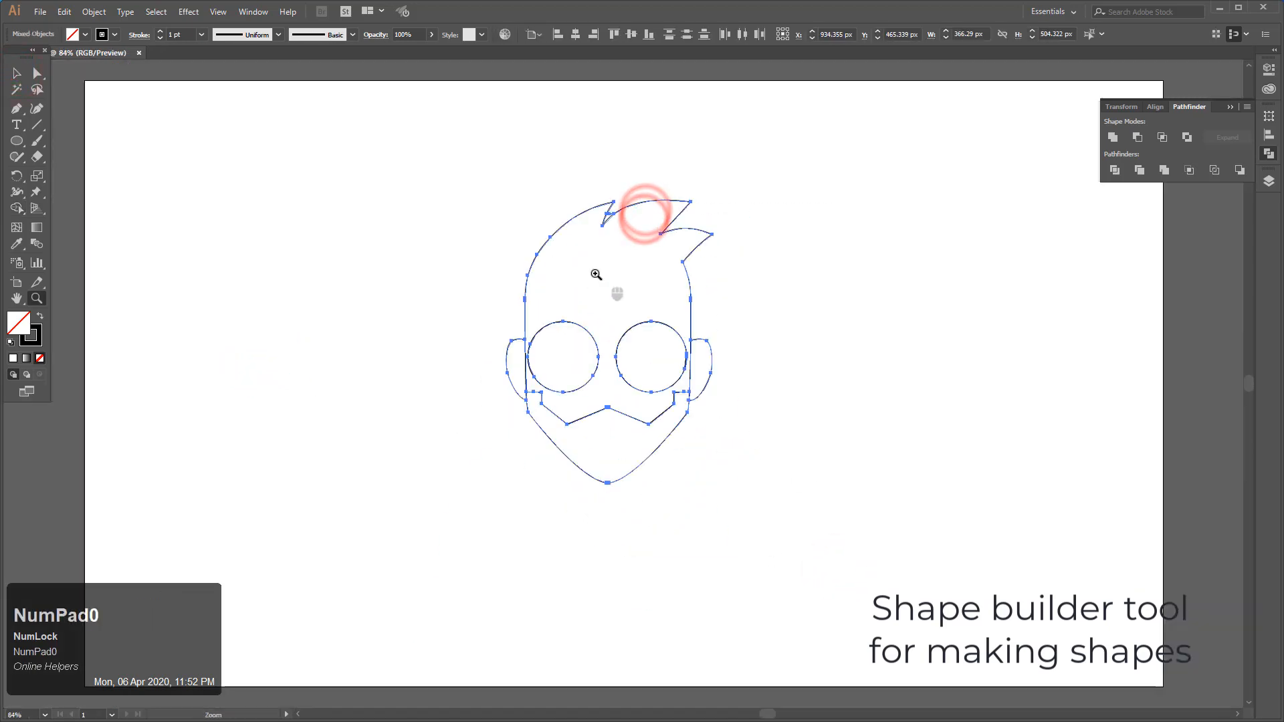
{"action": "left_click", "coordinate": [610, 218]}
{"action": "left_click", "coordinate": [618, 384]}
{"action": "triple_click", "coordinate": [627, 381]}
{"action": "double_click", "coordinate": [607, 383]}
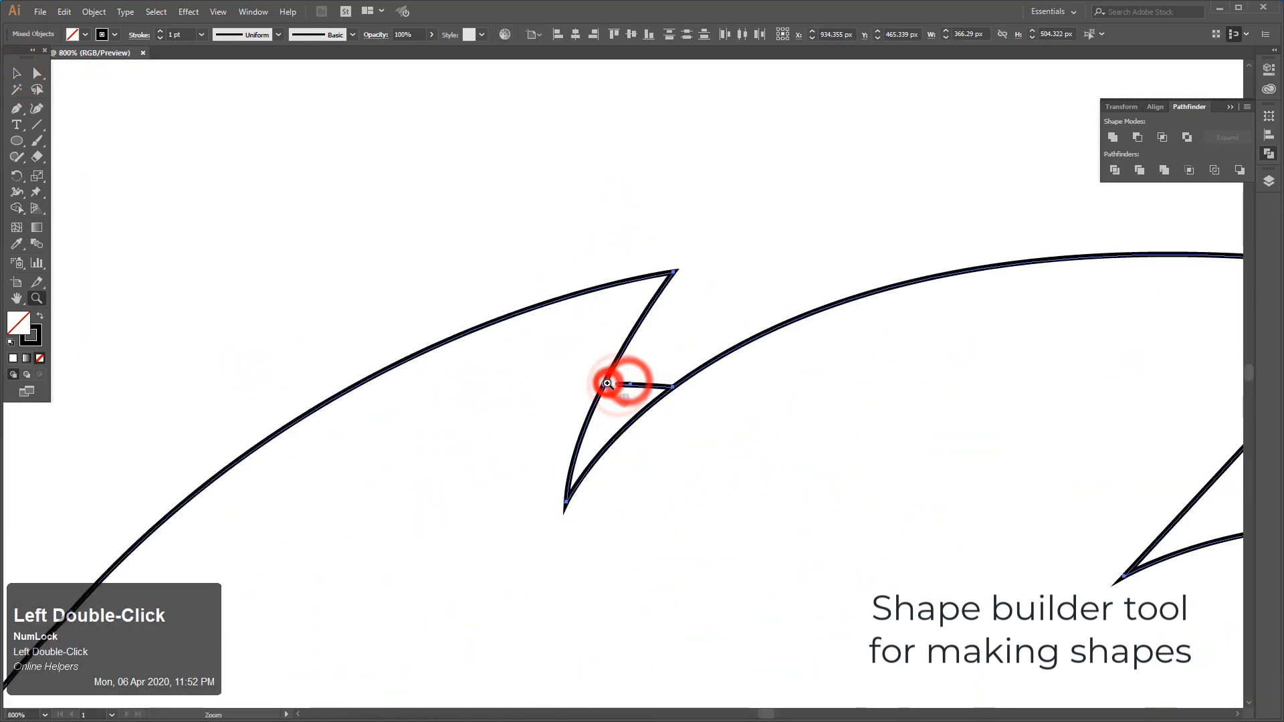
{"action": "key", "text": "a"}
{"action": "left_click", "coordinate": [654, 381]}
{"action": "key", "text": "Delete"}
{"action": "key", "text": "Delete"}
{"action": "key", "text": "Delete"}
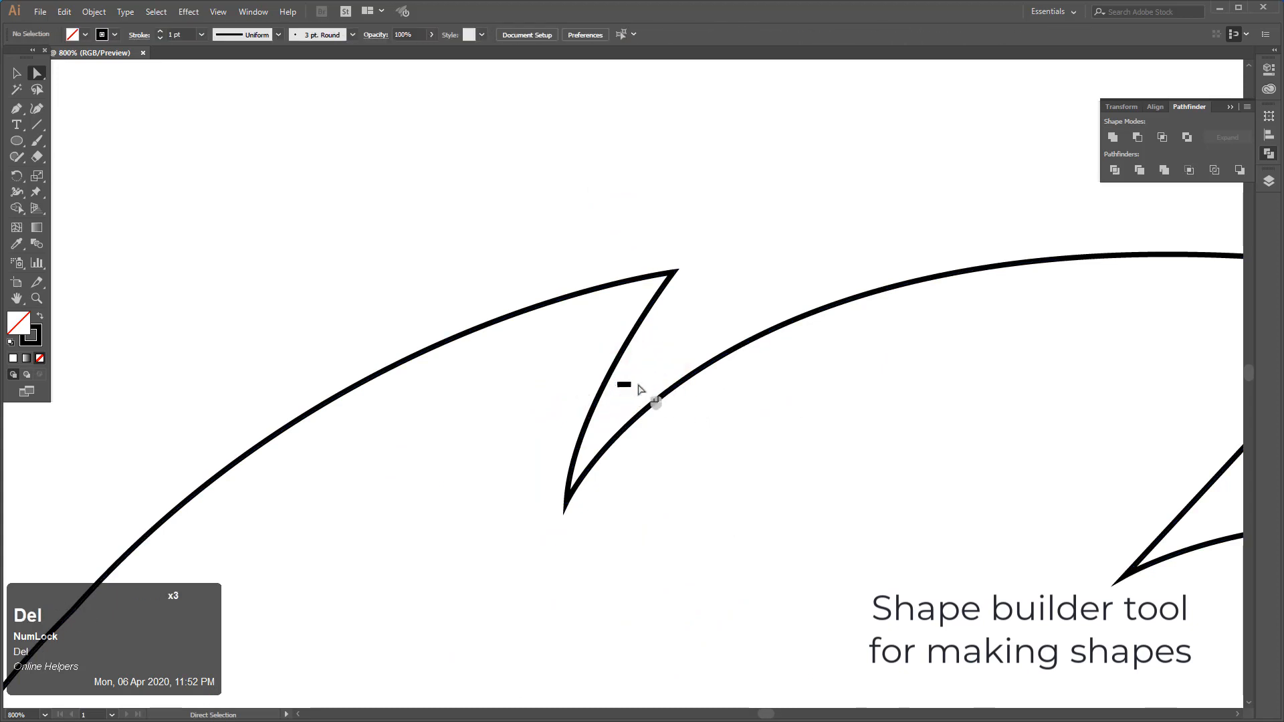
{"action": "left_click", "coordinate": [631, 383]}
{"action": "key", "text": "Delete"}
{"action": "key", "text": "Delete"}
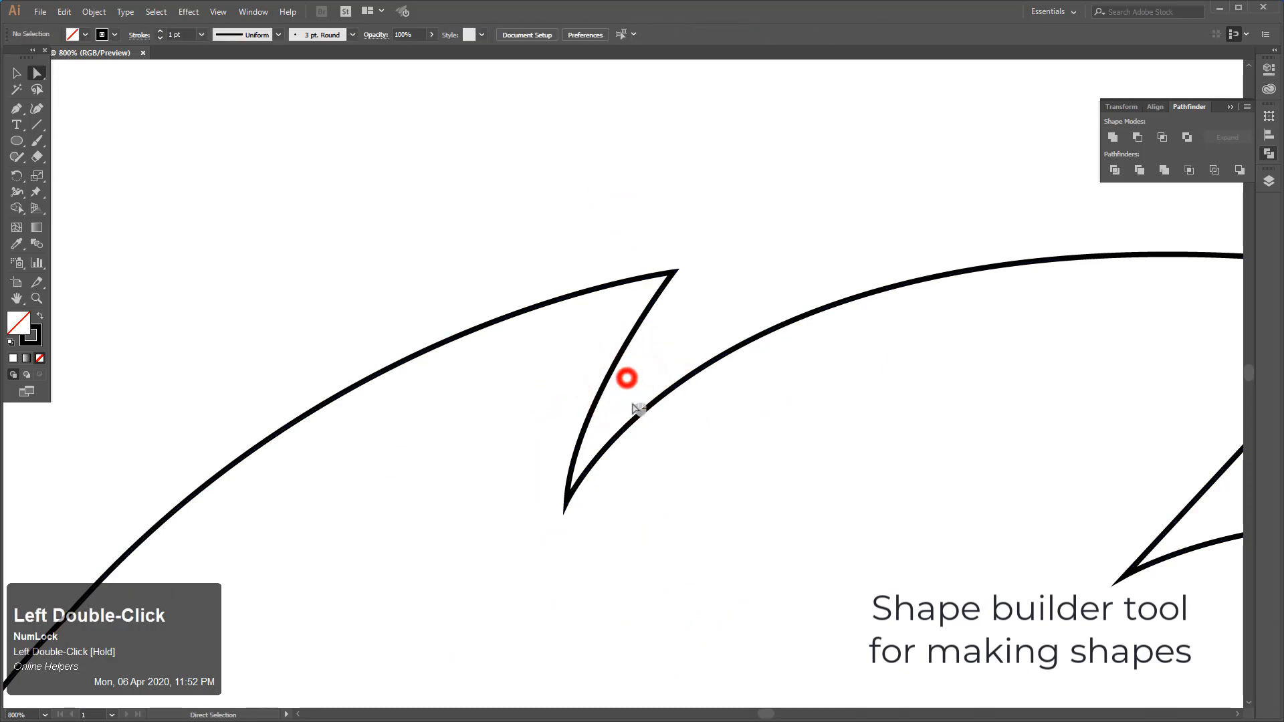
Select all the artwork and merge the thin sliver at the right lens circle's outer edge into the circle with Shape Builder.
{"action": "key", "text": "ctrl+0"}
{"action": "left_click", "coordinate": [703, 347]}
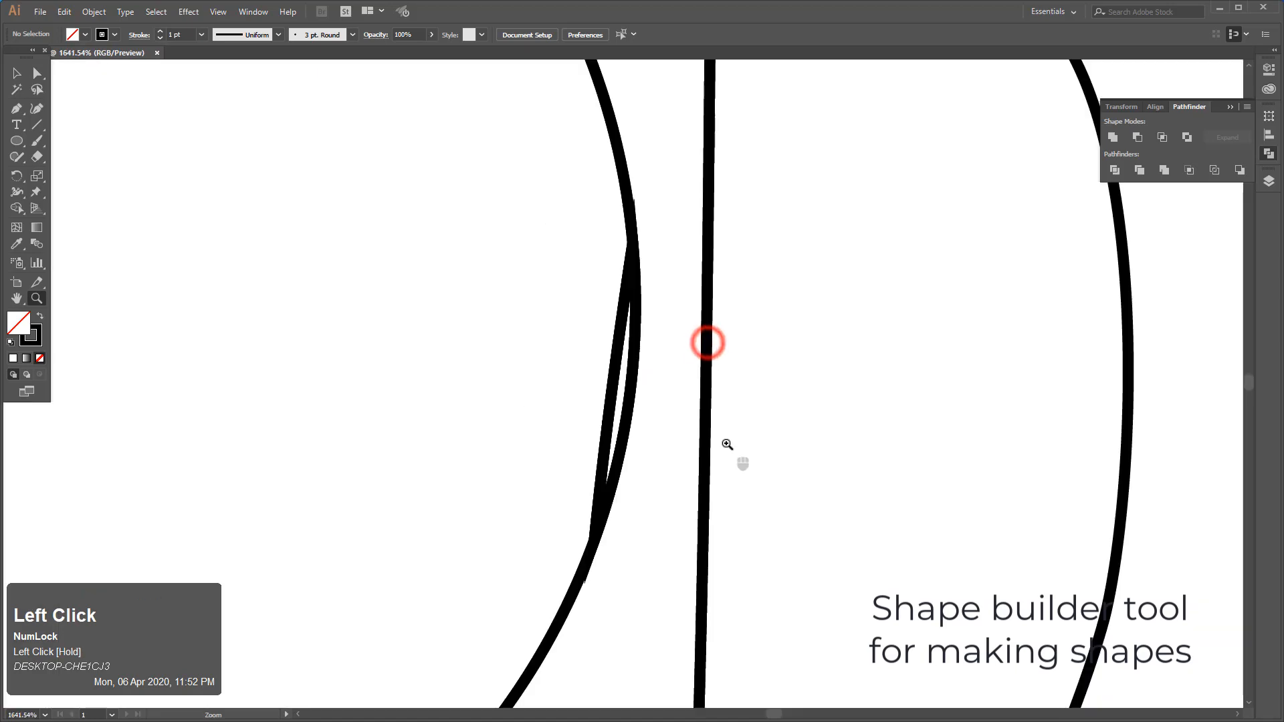
{"action": "key", "text": "ctrl+s"}
{"action": "left_click", "coordinate": [1227, 695]}
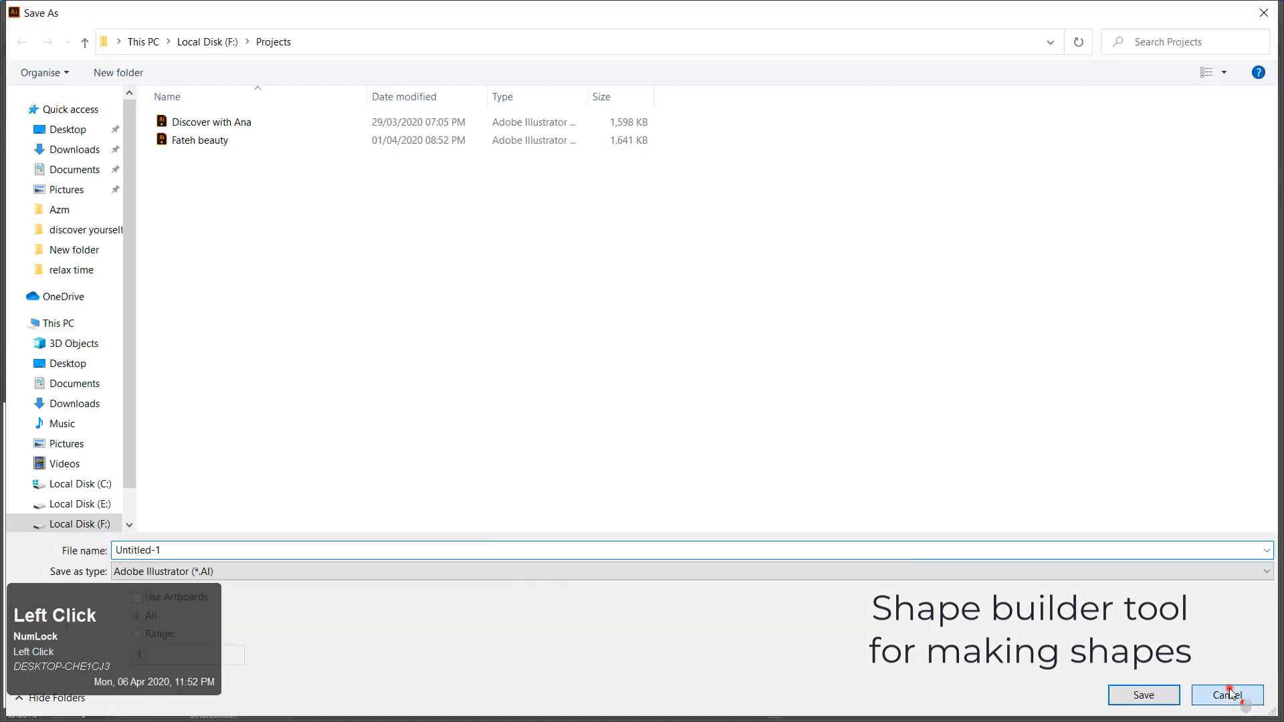
{"action": "key", "text": "ctrl+a"}
{"action": "key", "text": "shift+m"}
{"action": "left_click", "coordinate": [588, 404]}
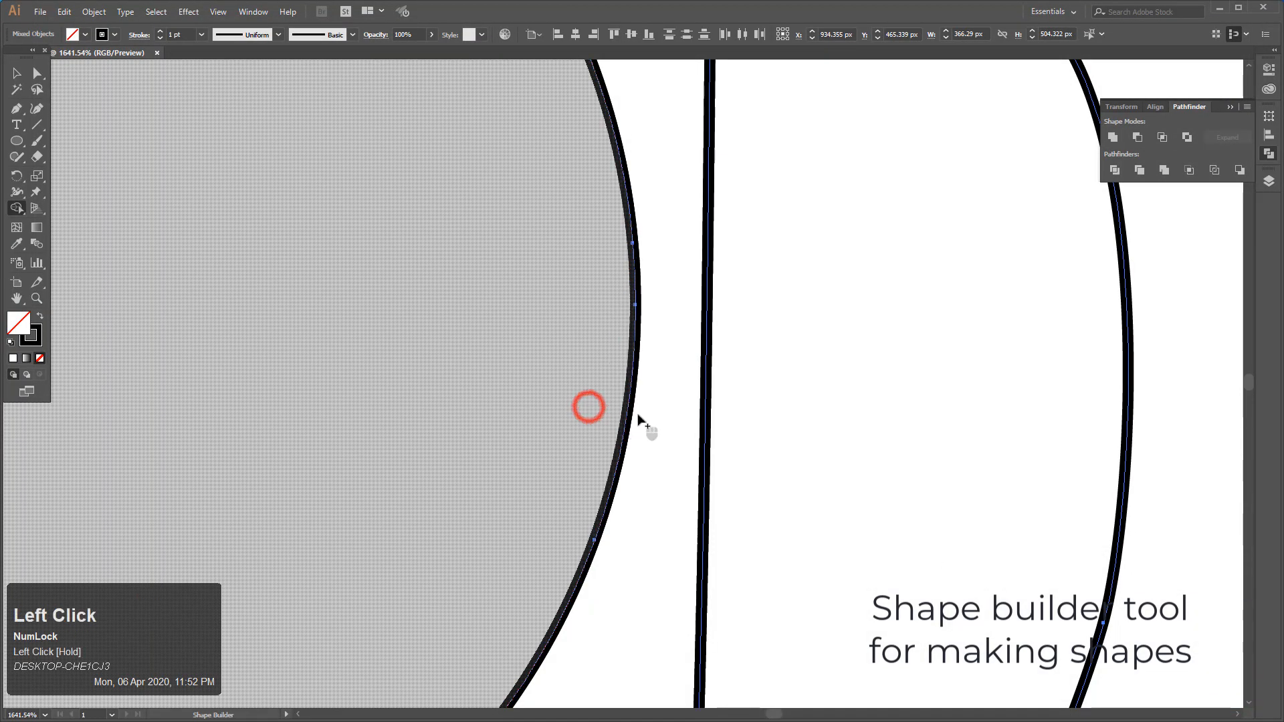
Delete the two stray corner points beside the beard's upper centre peak with Direct Selection.
{"action": "key", "text": "ctrl+0"}
{"action": "key", "text": "z"}
{"action": "triple_click", "coordinate": [528, 366]}
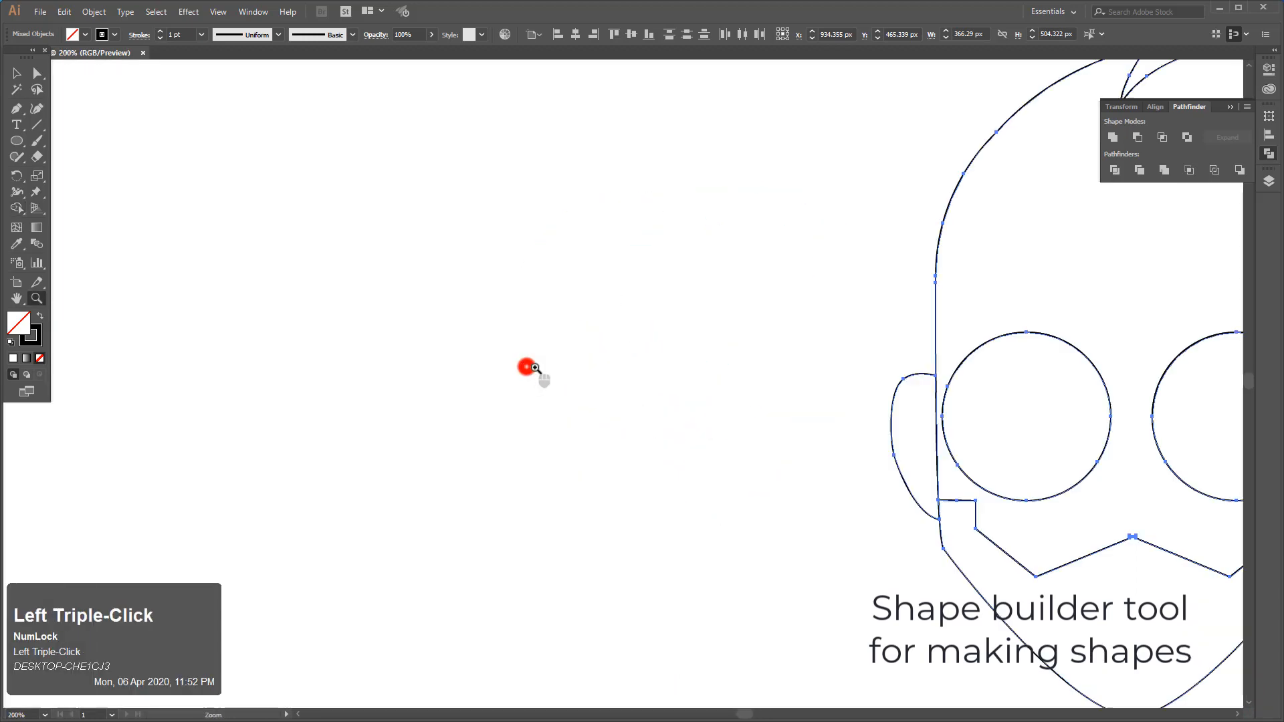
{"action": "double_click", "coordinate": [526, 366]}
{"action": "left_click_drag", "start_coordinate": [559, 398], "coordinate": [816, 447]}
{"action": "left_click_drag", "start_coordinate": [613, 415], "coordinate": [866, 266]}
{"action": "left_click_drag", "start_coordinate": [785, 370], "coordinate": [839, 276]}
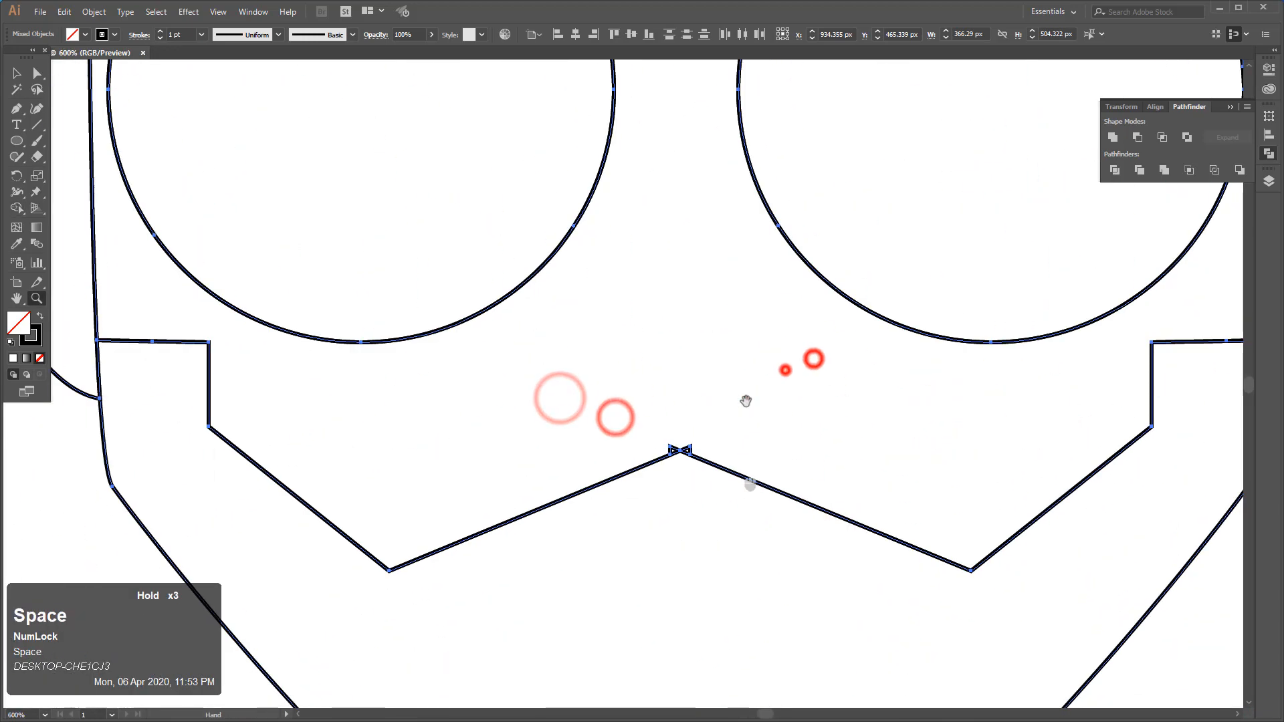
{"action": "left_click_drag", "start_coordinate": [688, 449], "coordinate": [686, 395]}
{"action": "left_click", "coordinate": [681, 402]}
{"action": "left_click", "coordinate": [652, 383]}
{"action": "left_click", "coordinate": [633, 381]}
{"action": "key", "text": "a"}
{"action": "left_click_drag", "start_coordinate": [443, 315], "coordinate": [575, 364]}
{"action": "left_click", "coordinate": [611, 353]}
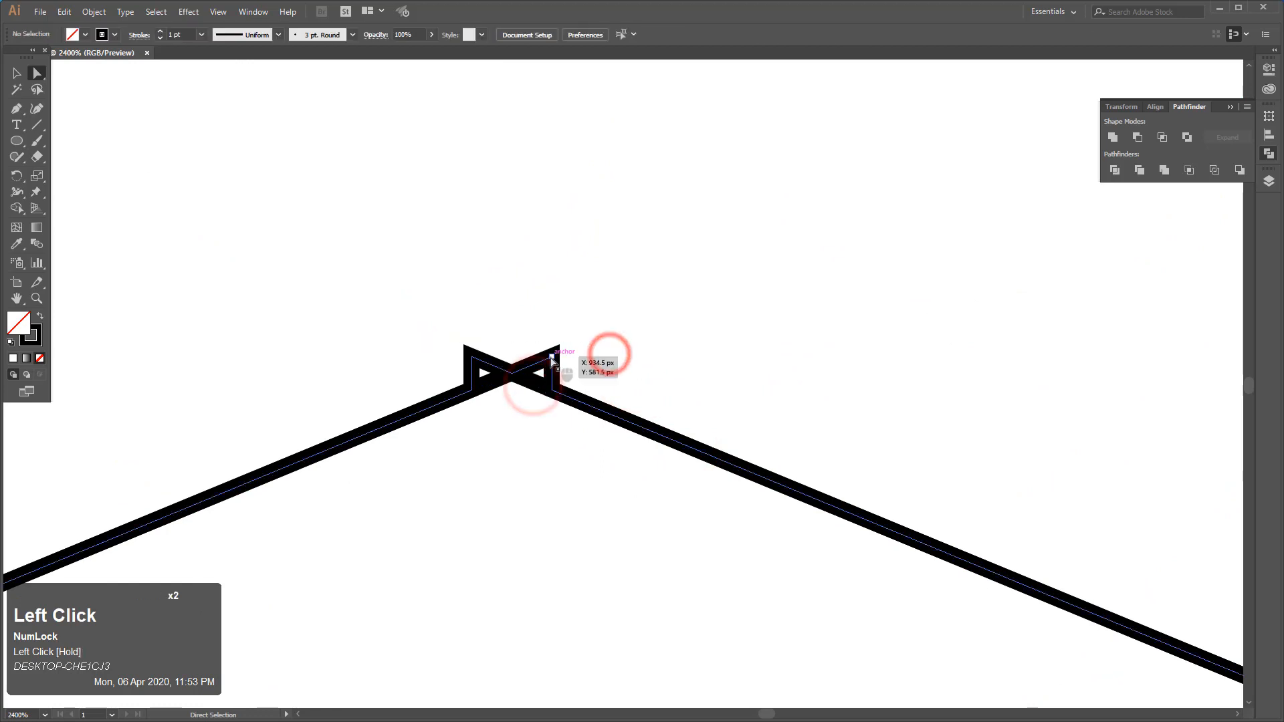
{"action": "left_click", "coordinate": [551, 357]}
{"action": "key", "text": "Delete"}
{"action": "left_click", "coordinate": [471, 358]}
{"action": "key", "text": "Delete"}
Try to move the path at the beard's centre peak downwards, undo the move and deselect the artwork.
{"action": "left_click_drag", "start_coordinate": [512, 375], "coordinate": [513, 407]}
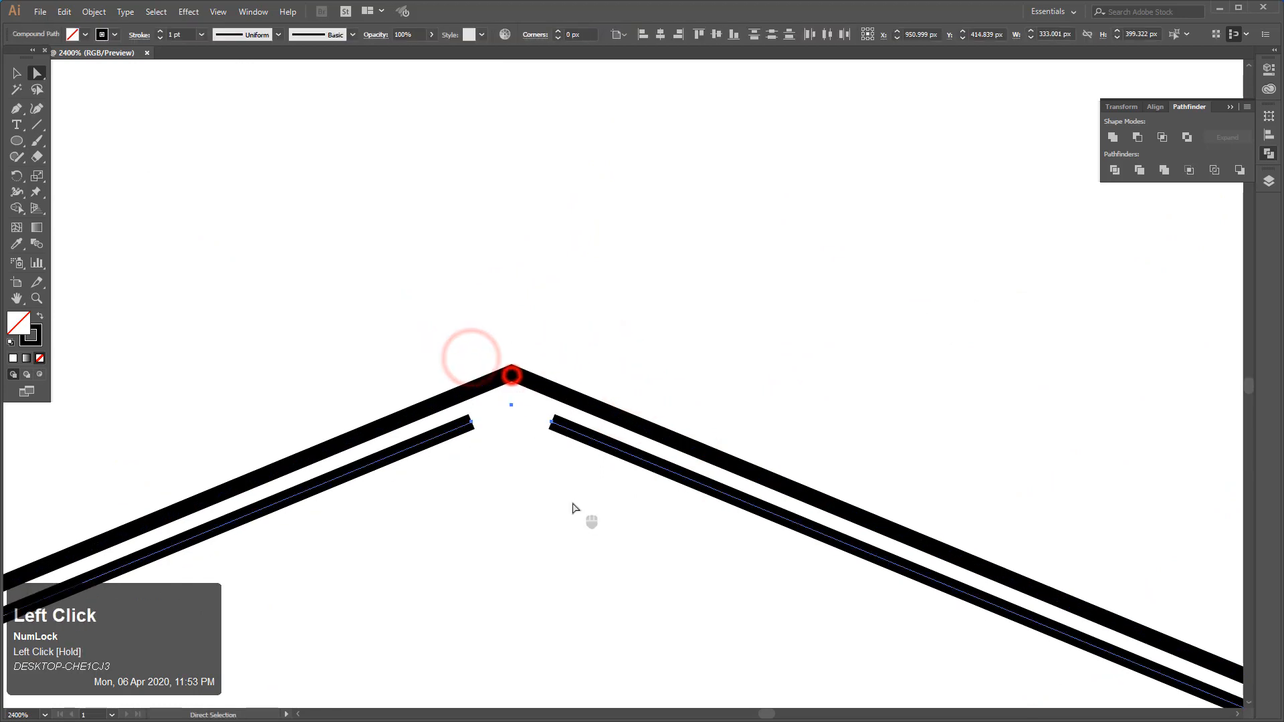
{"action": "key", "text": "ctrl+z"}
{"action": "key", "text": "ctrl+KP_0"}
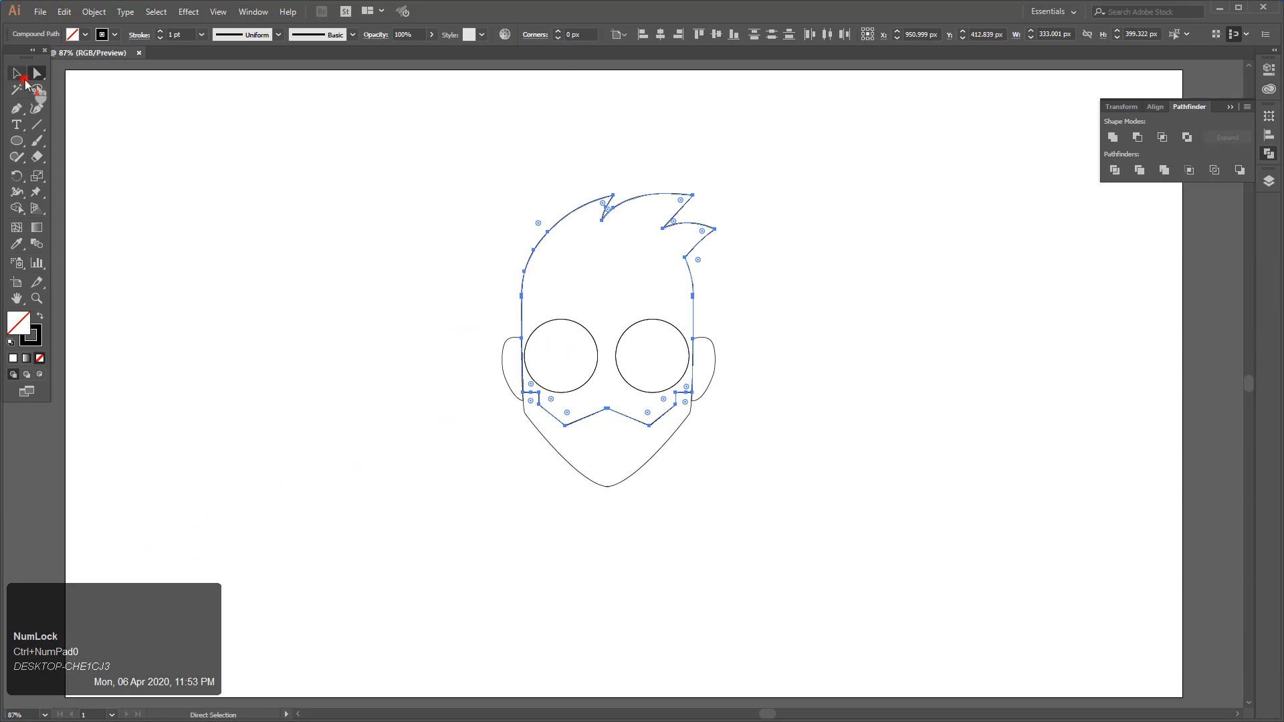
{"action": "left_click", "coordinate": [249, 271]}
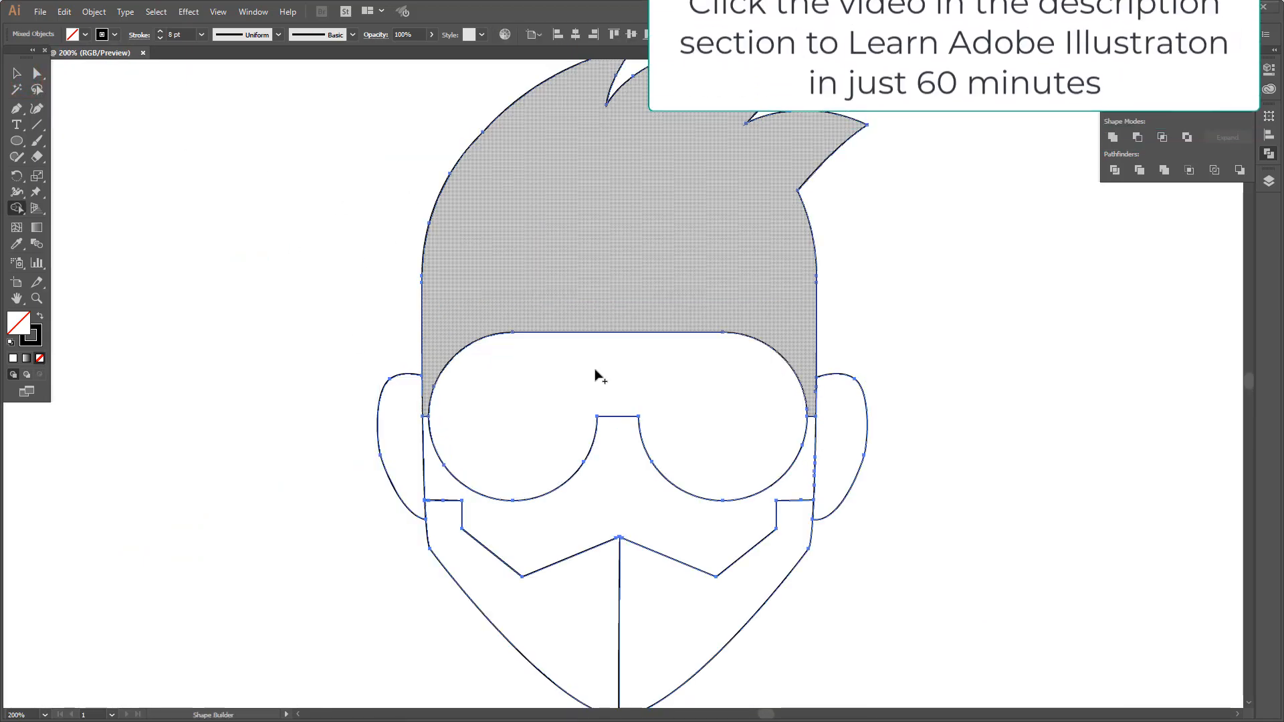
Give the whole drawing's strokes round caps and round corners, and align them to the outside of the paths.
{"action": "left_click", "coordinate": [16, 73]}
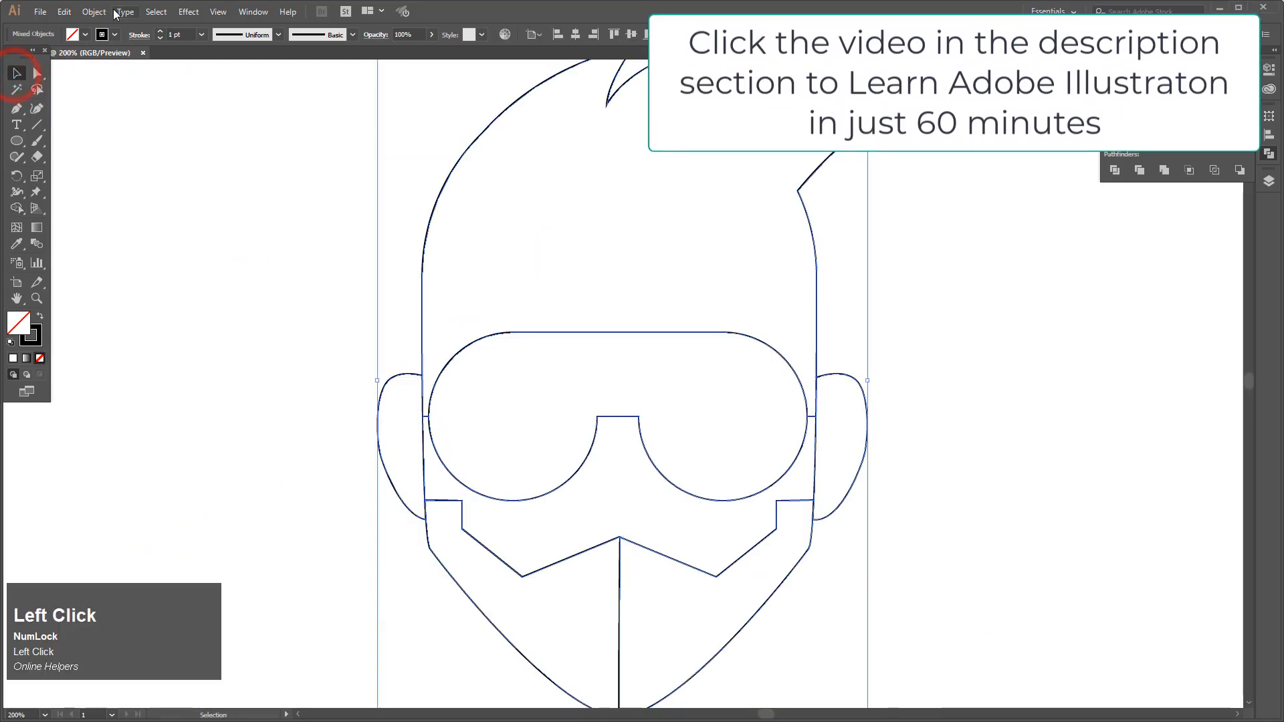
{"action": "left_click", "coordinate": [139, 35]}
{"action": "left_click", "coordinate": [82, 105]}
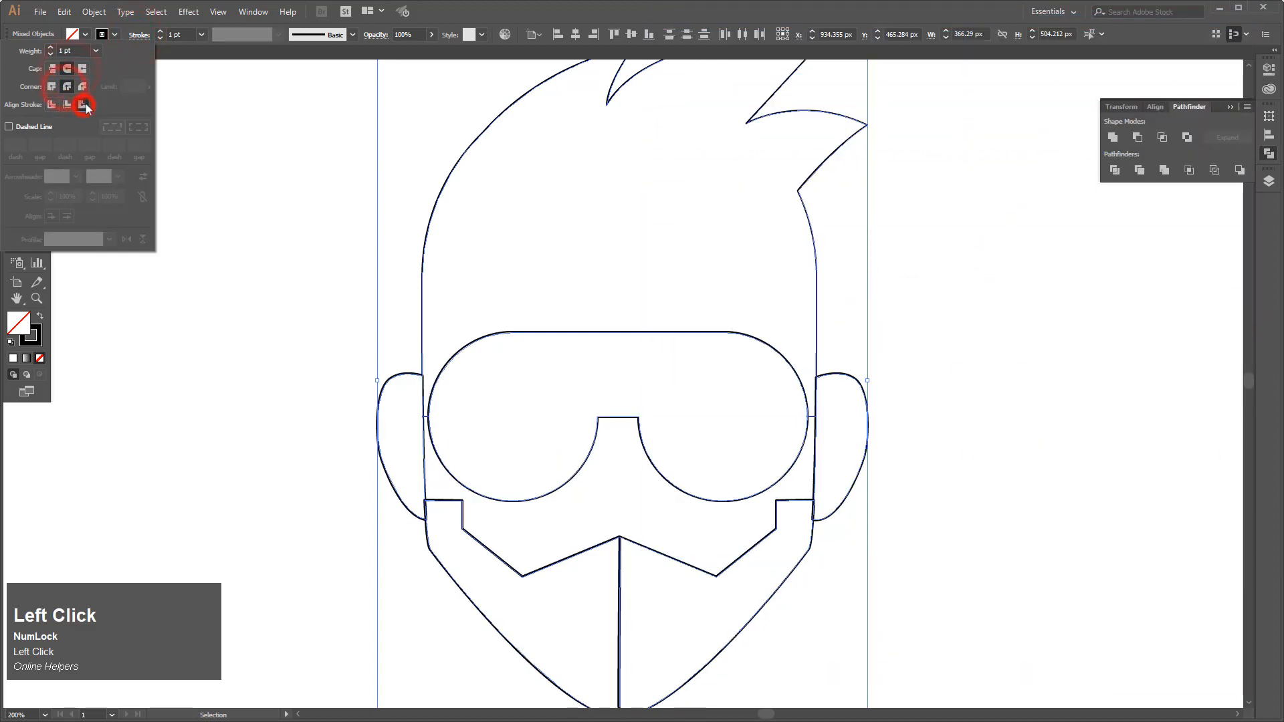
Set the stroke weight of all the outlines to 6 pt.
{"action": "left_click", "coordinate": [161, 32]}
{"action": "left_click", "coordinate": [161, 31]}
{"action": "left_click", "coordinate": [160, 32]}
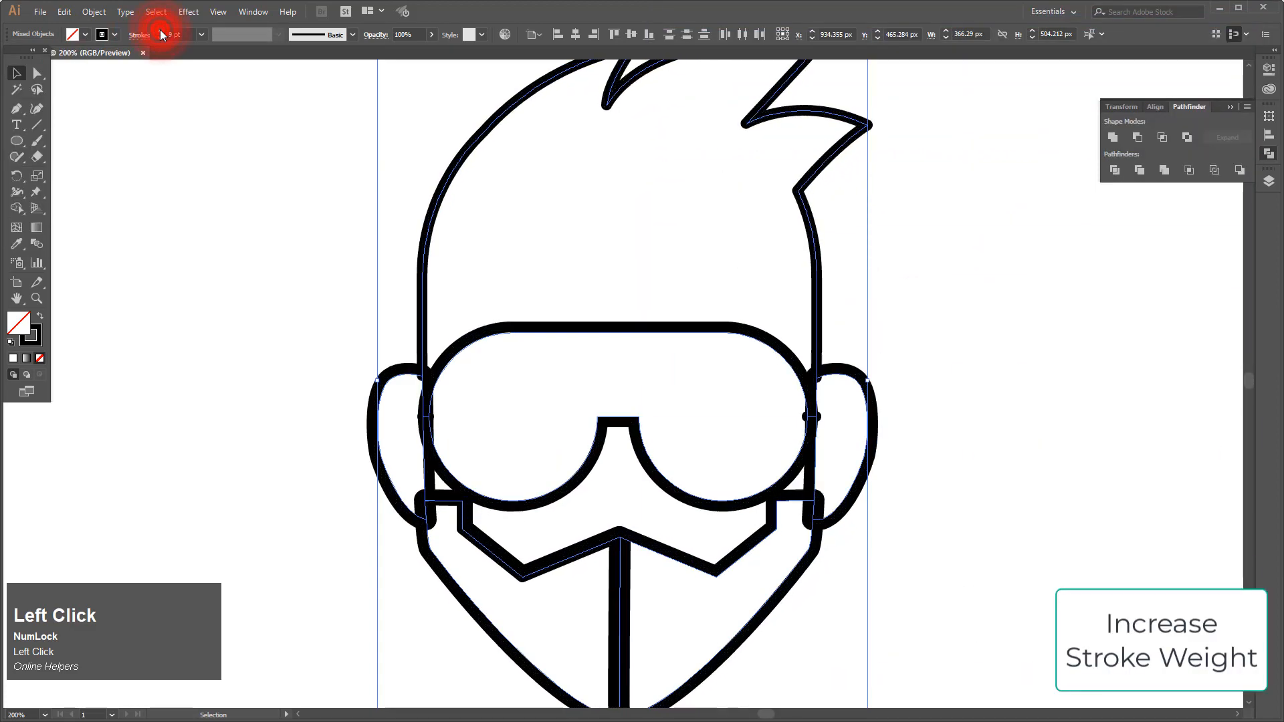
{"action": "left_click", "coordinate": [161, 31]}
{"action": "left_click", "coordinate": [160, 32]}
{"action": "left_click", "coordinate": [161, 38]}
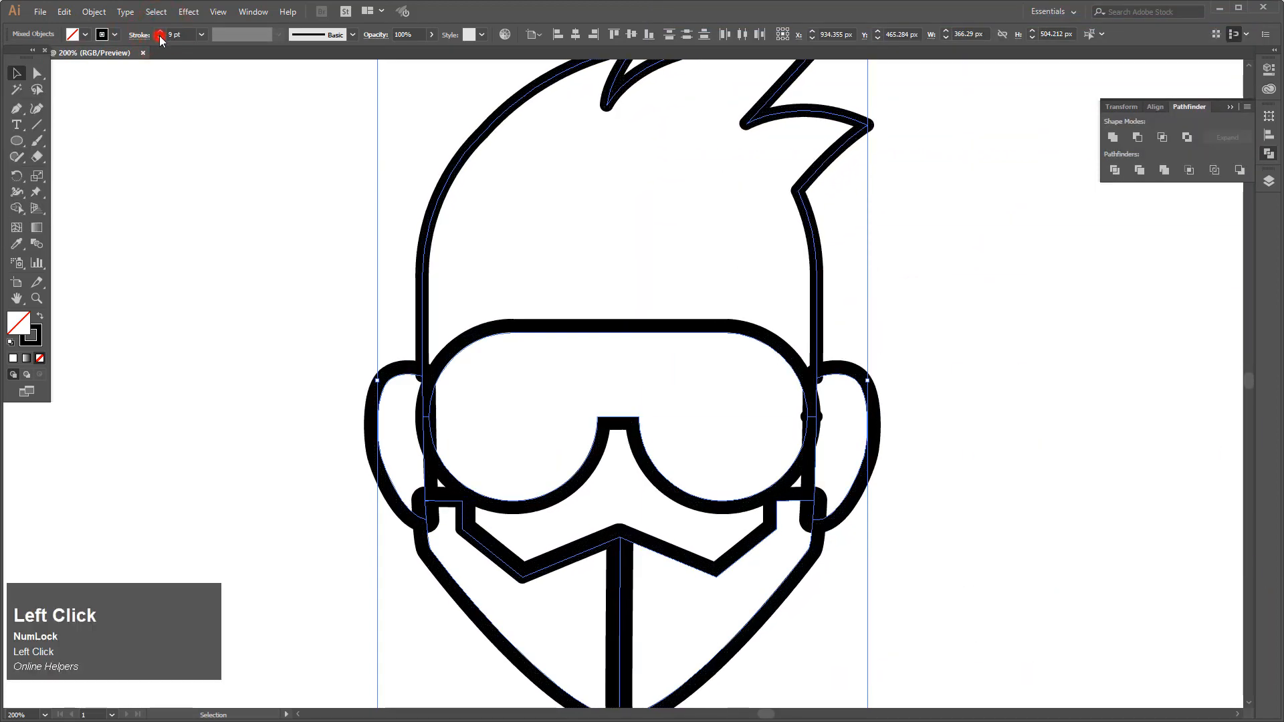
{"action": "left_click", "coordinate": [161, 38]}
{"action": "left_click", "coordinate": [161, 38]}
{"action": "left_click", "coordinate": [160, 38]}
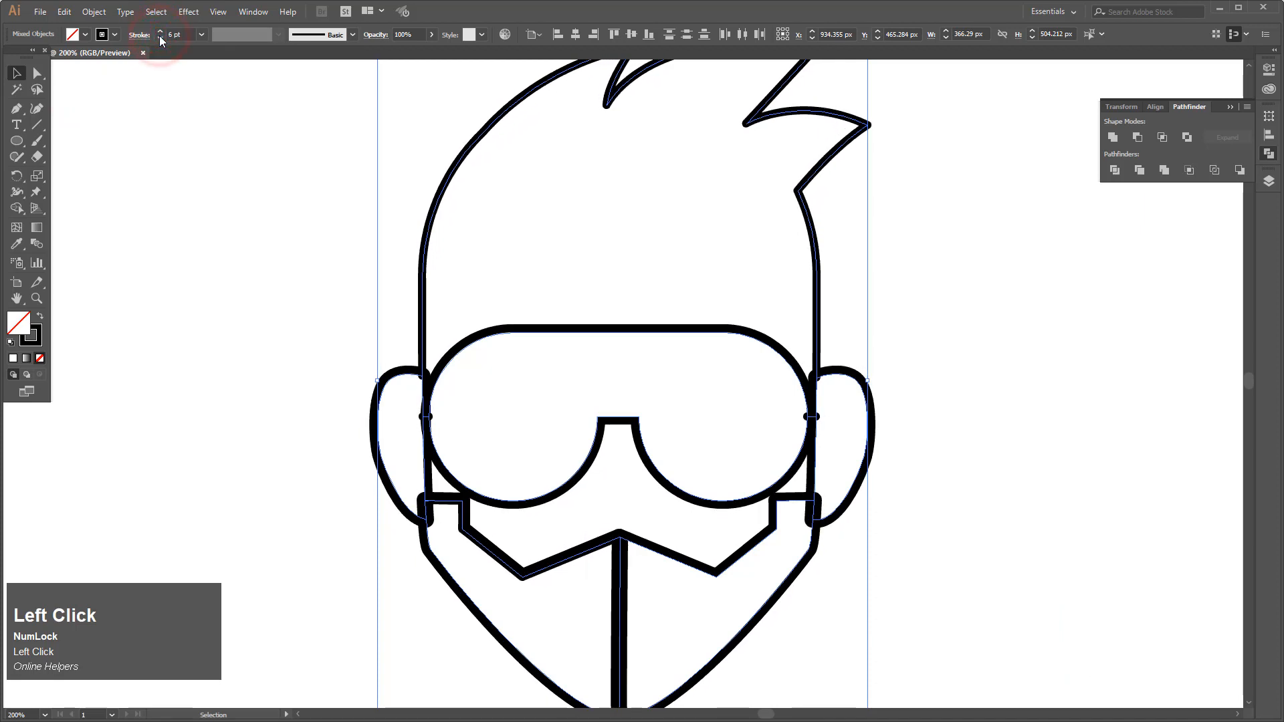
Expand the appearance of all the artwork, and then expand its fills and strokes into shapes.
{"action": "left_click", "coordinate": [94, 11]}
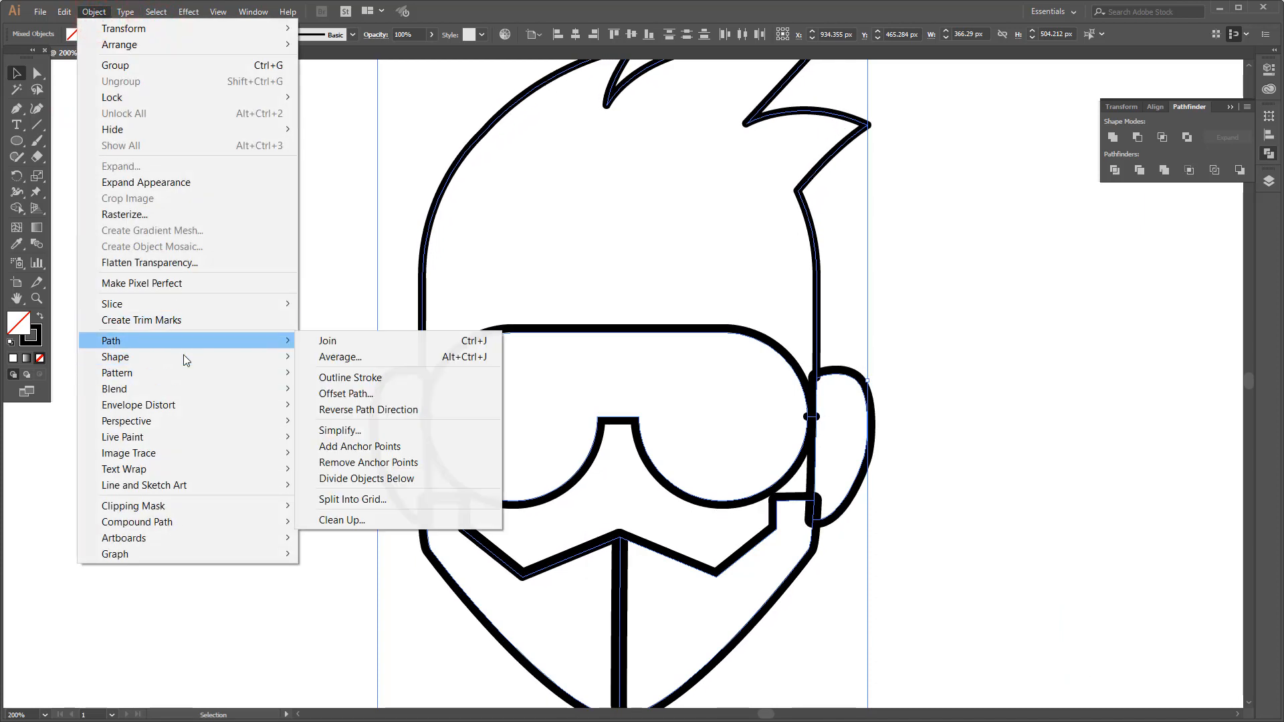
{"action": "left_click", "coordinate": [155, 182]}
{"action": "left_click", "coordinate": [92, 12]}
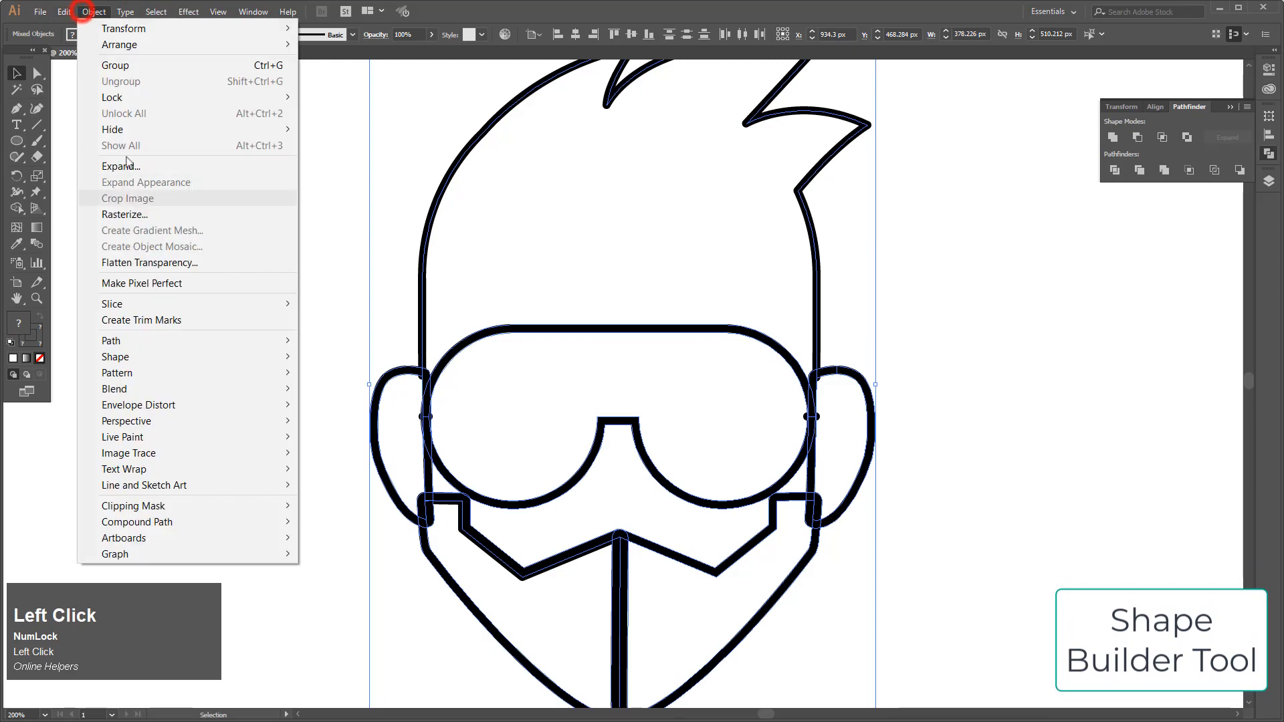
{"action": "left_click", "coordinate": [126, 164]}
{"action": "left_click", "coordinate": [566, 392]}
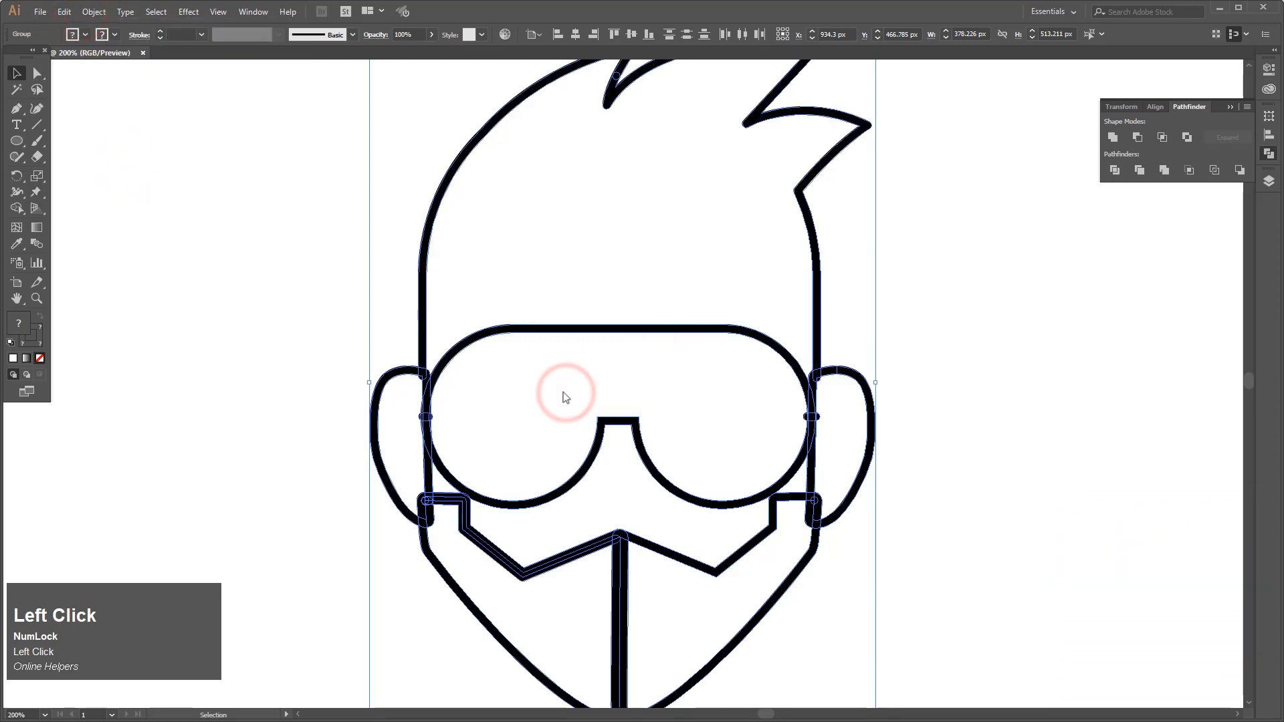
Merge the hair, its outline and both ears' outlines into their regions with the Shape Builder tool.
{"action": "left_click", "coordinate": [16, 208]}
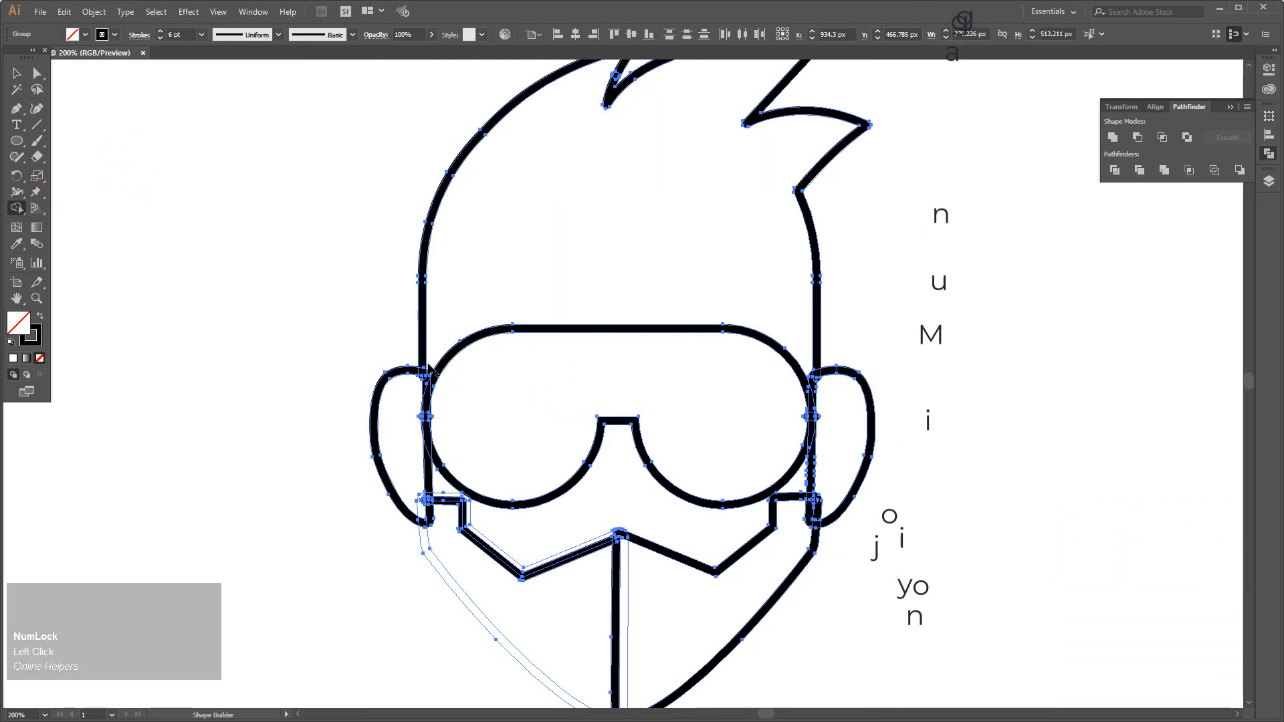
{"action": "left_click_drag", "start_coordinate": [429, 370], "coordinate": [421, 388]}
{"action": "left_click_drag", "start_coordinate": [803, 361], "coordinate": [825, 387]}
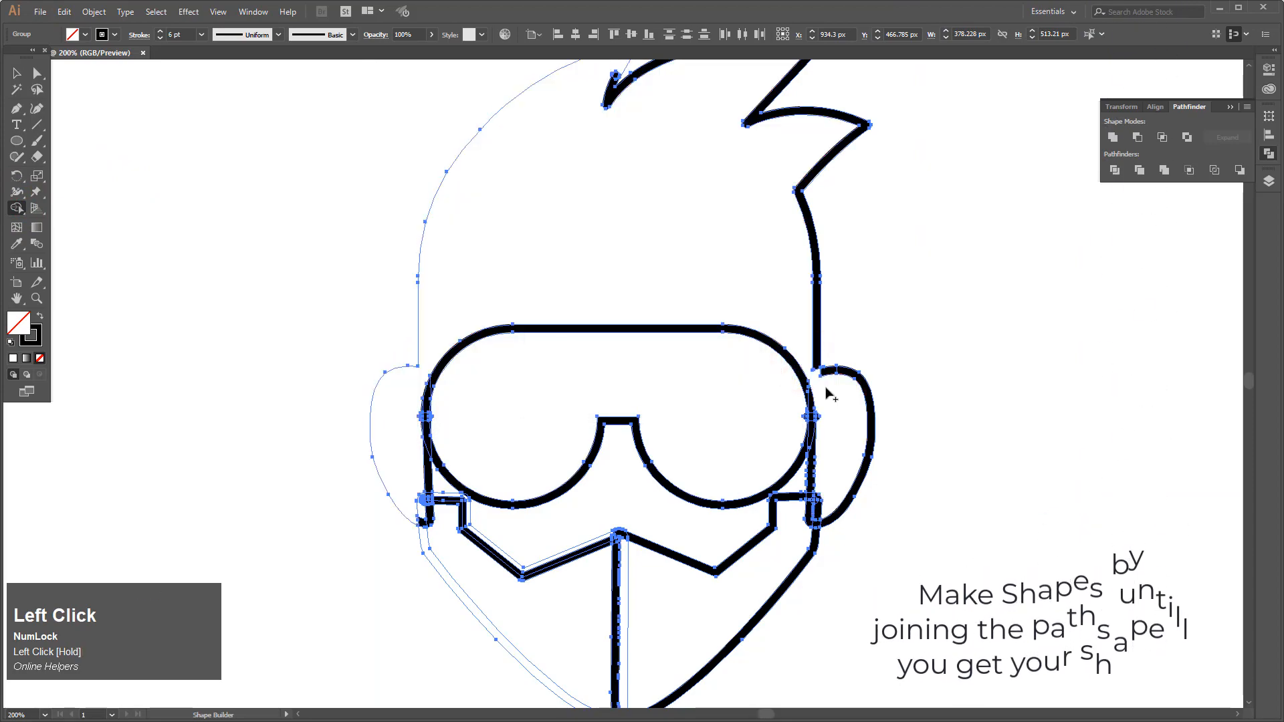
{"action": "left_click", "coordinate": [811, 339]}
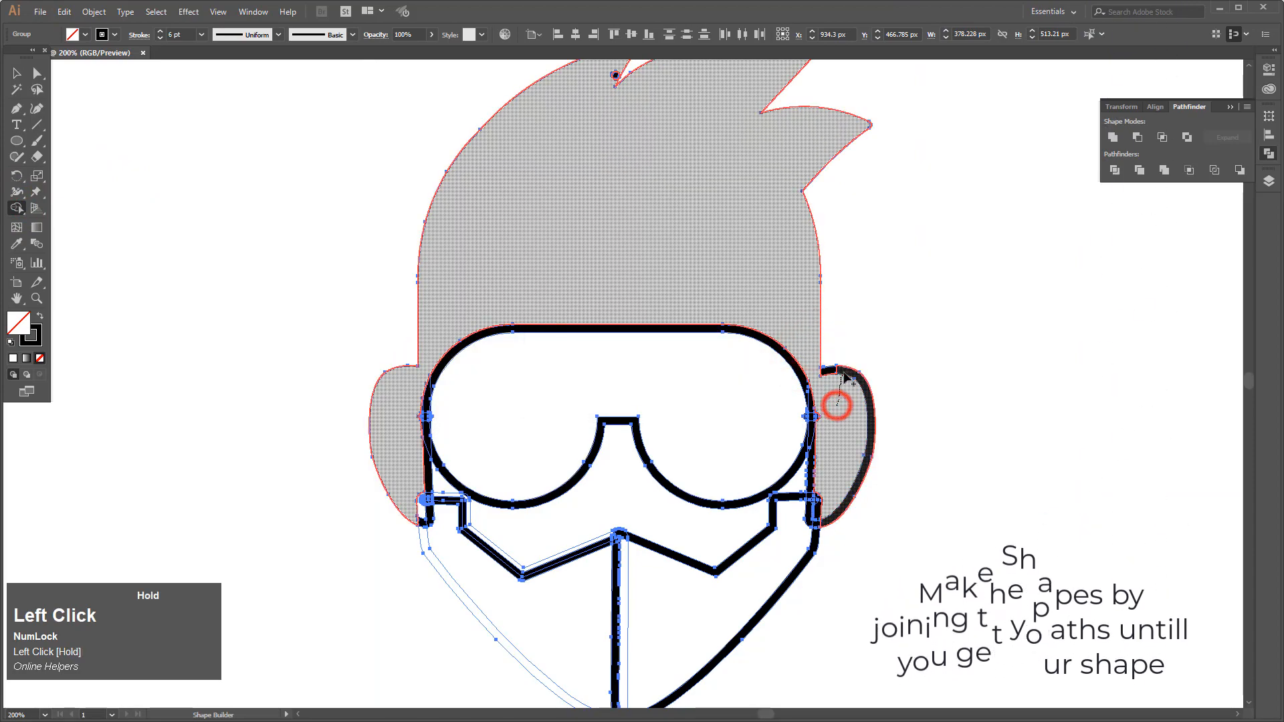
{"action": "left_click", "coordinate": [836, 382]}
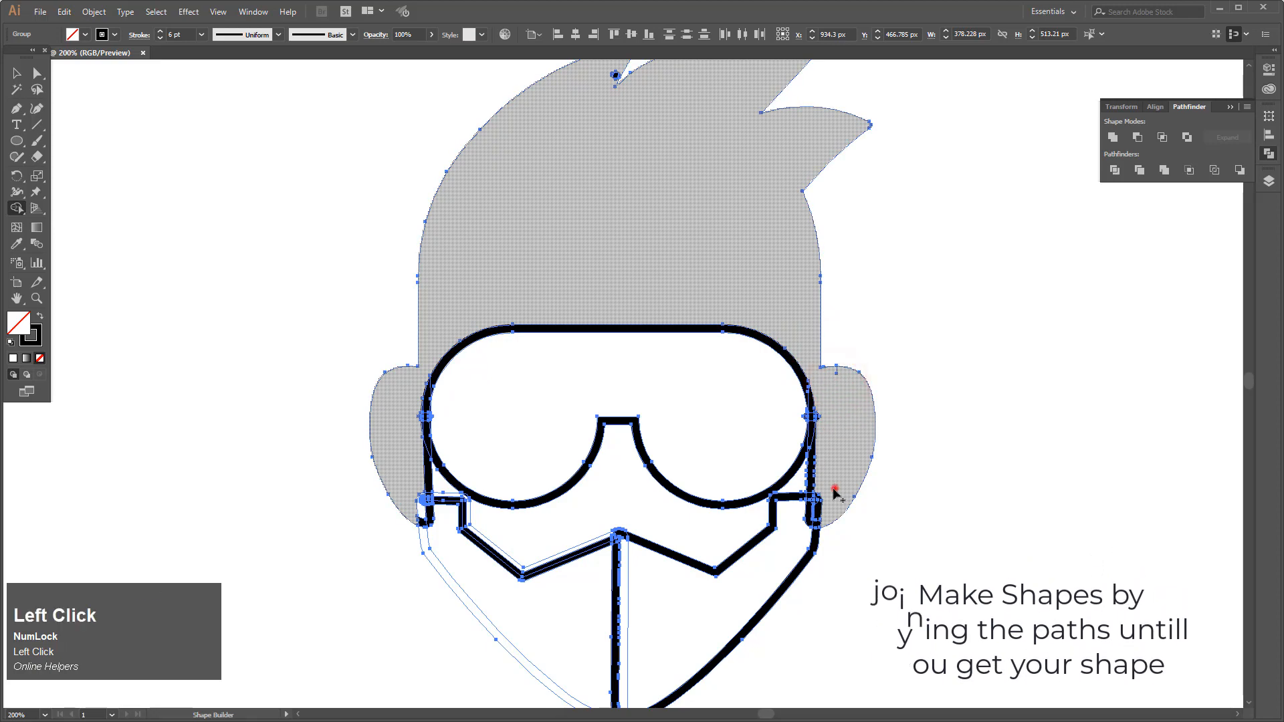
Join the right beard half with its outline and the ear's lower end, try merging the left half, and undo the last merge.
{"action": "left_click_drag", "start_coordinate": [819, 518], "coordinate": [827, 497]}
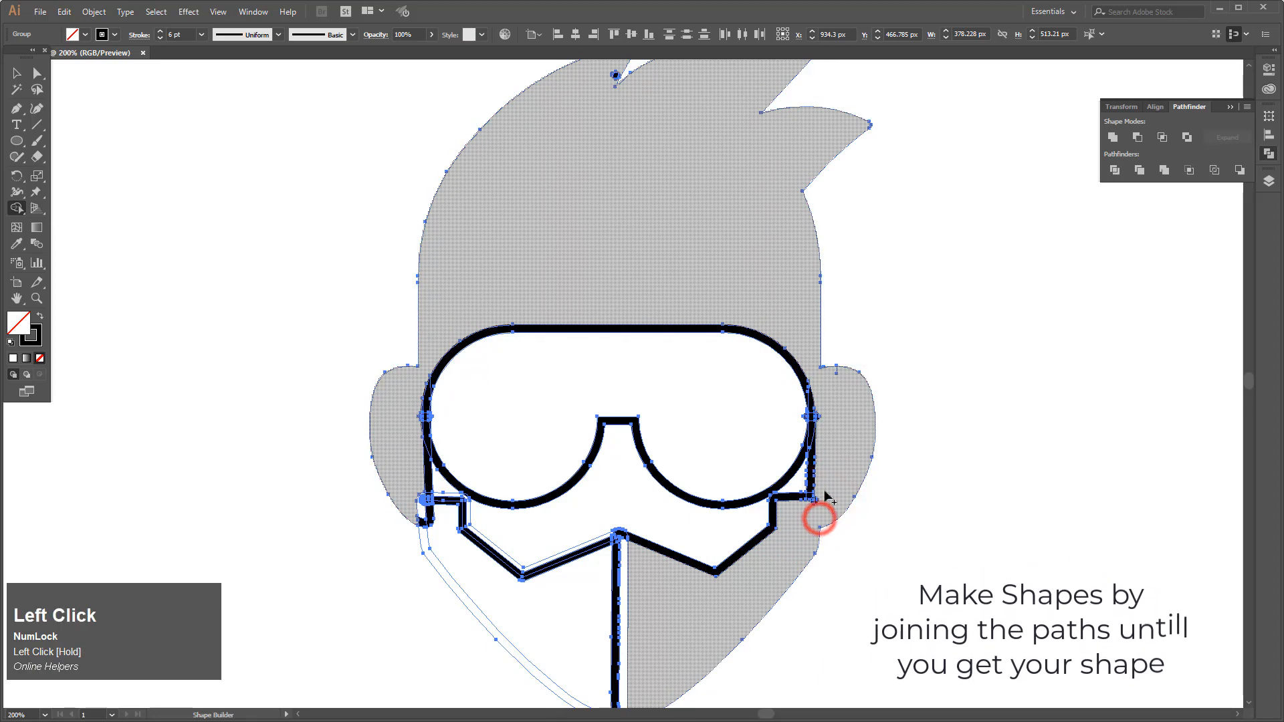
{"action": "left_click_drag", "start_coordinate": [676, 633], "coordinate": [640, 637]}
{"action": "left_click_drag", "start_coordinate": [651, 636], "coordinate": [628, 632]}
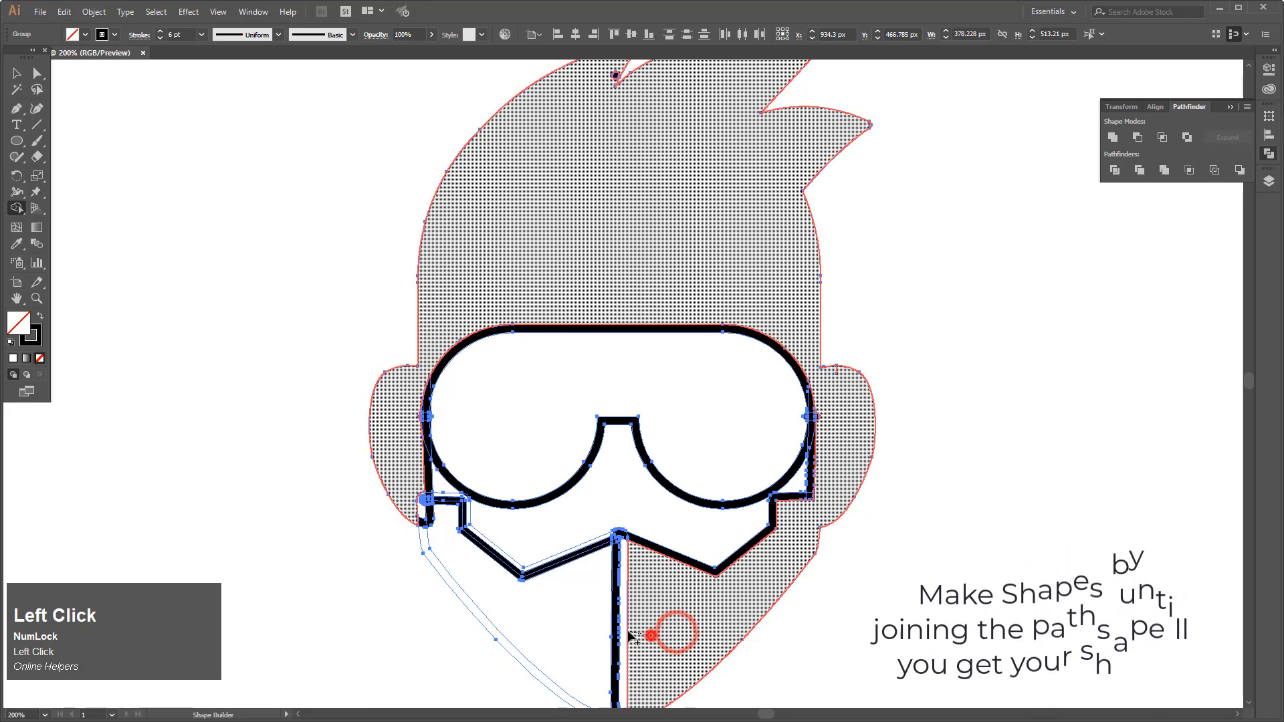
{"action": "left_click_drag", "start_coordinate": [705, 611], "coordinate": [709, 610]}
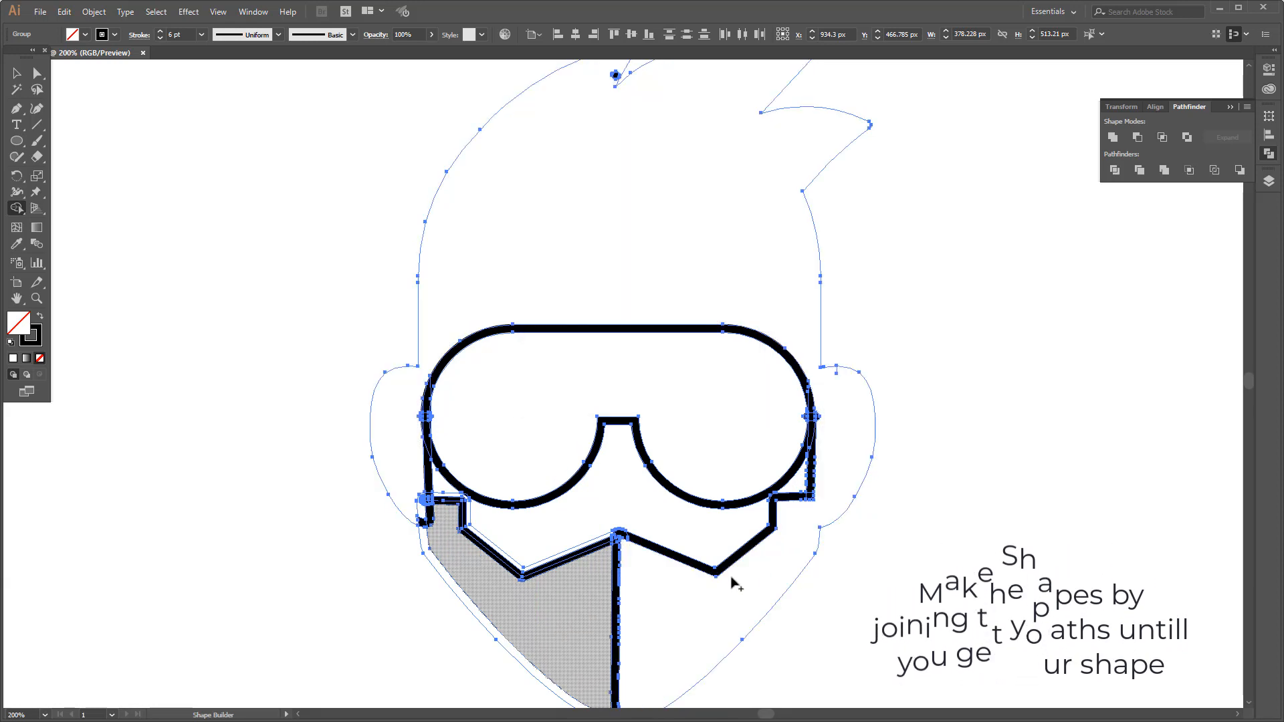
{"action": "left_click", "coordinate": [532, 595]}
{"action": "left_click_drag", "start_coordinate": [476, 543], "coordinate": [463, 514]}
{"action": "key", "text": "ctrl+z"}
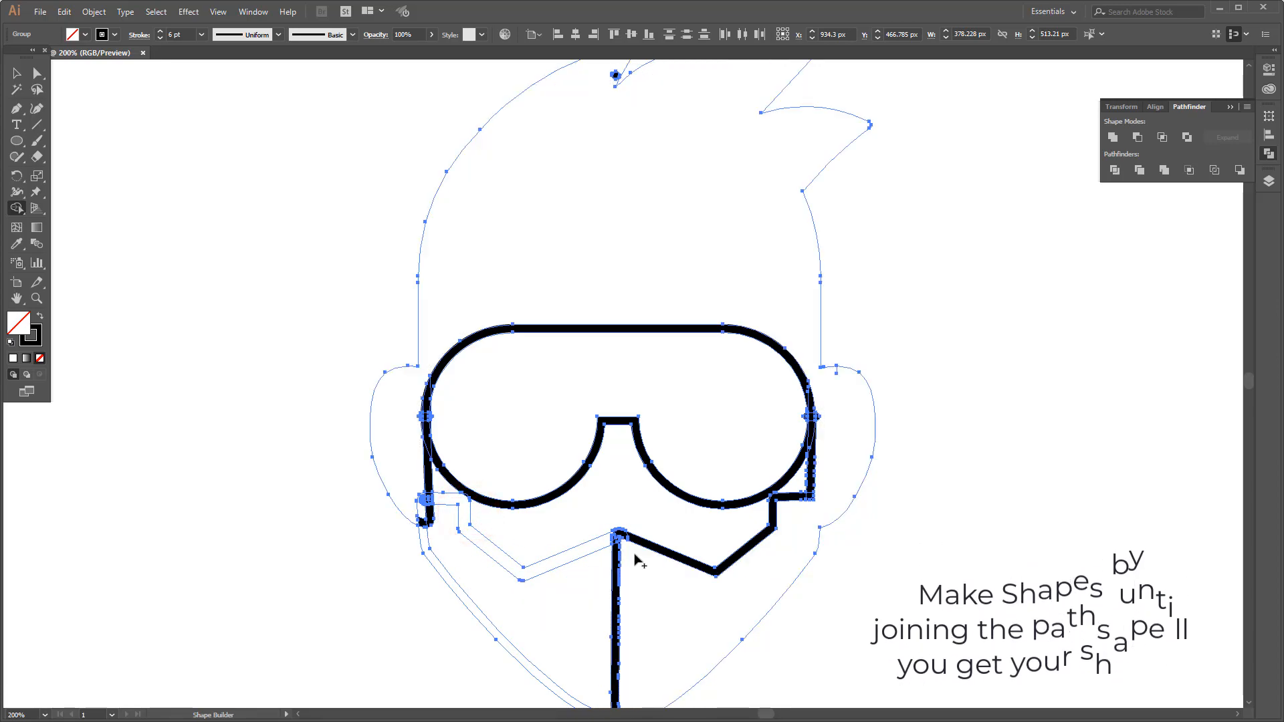
Merge the vertical strips beside both ears, the right moustache outline and the beard's centre peak into the head with Shape Builder.
{"action": "left_click", "coordinate": [412, 456]}
{"action": "left_click", "coordinate": [426, 480]}
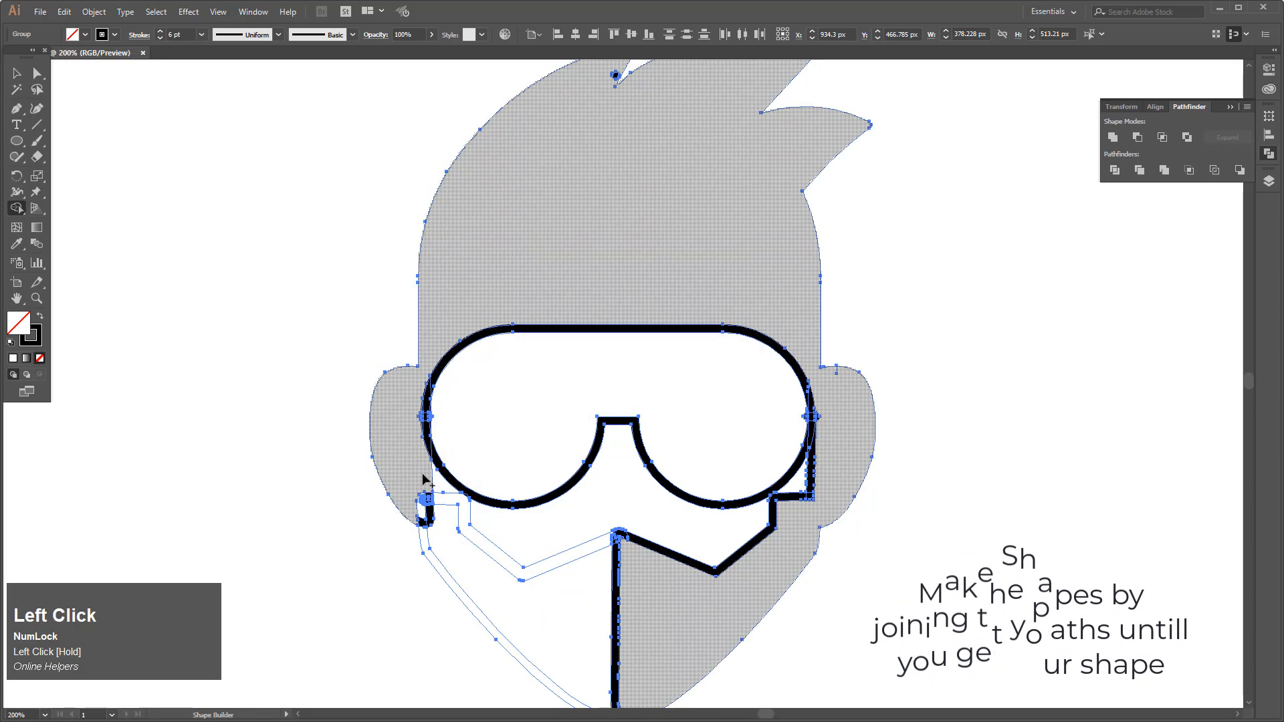
{"action": "left_click", "coordinate": [829, 461]}
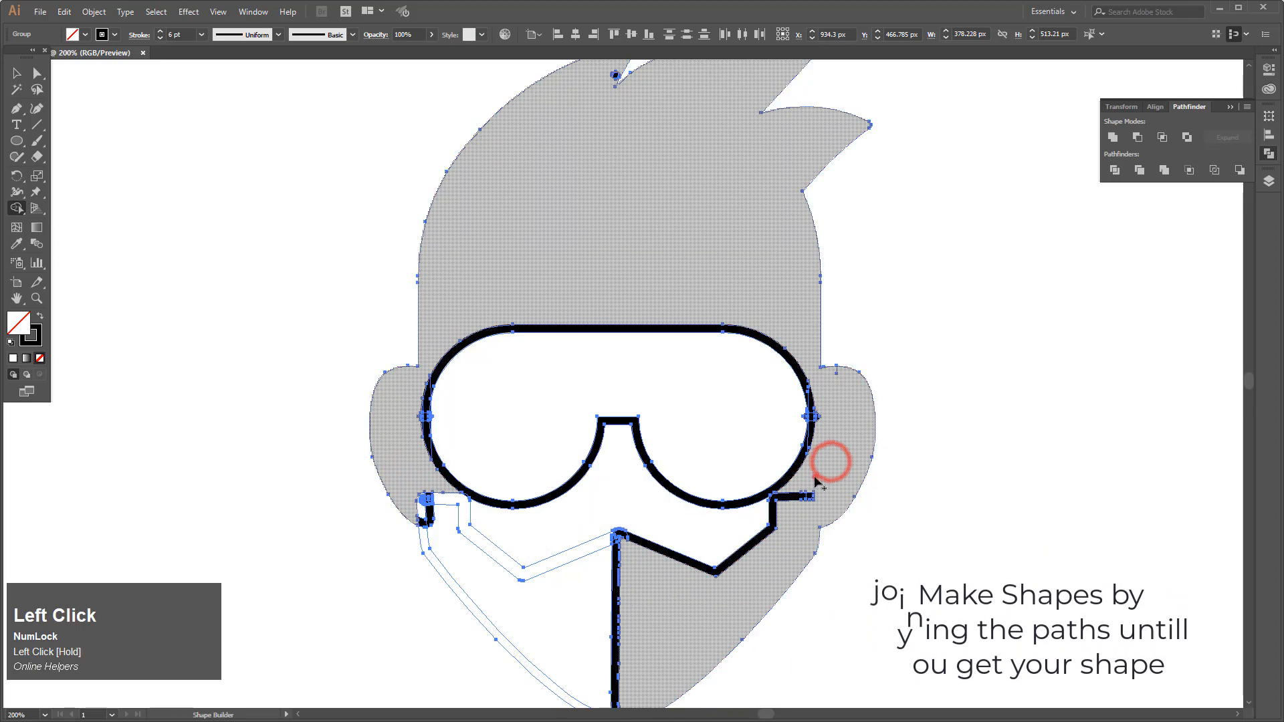
{"action": "mouse_move", "coordinate": [815, 480]}
{"action": "left_mouse_down"}
{"action": "mouse_move", "coordinate": [800, 506]}
{"action": "mouse_move", "coordinate": [810, 503]}
{"action": "left_mouse_up"}
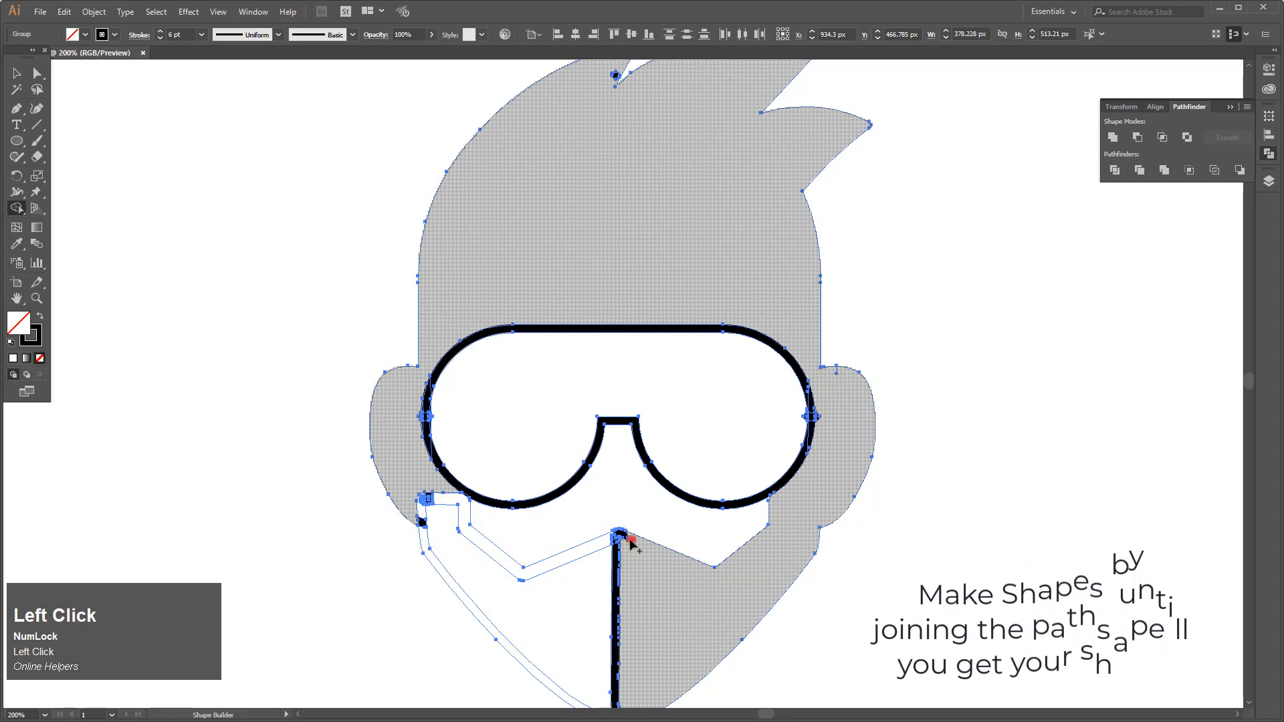
{"action": "mouse_move", "coordinate": [631, 539]}
{"action": "left_mouse_down"}
{"action": "mouse_move", "coordinate": [606, 542]}
{"action": "mouse_move", "coordinate": [659, 528]}
{"action": "left_mouse_up"}
Merge the rounded stubs protruding on both sides of the glasses frame's right edge into the adjoining regions with Shape Builder.
{"action": "key", "text": "z"}
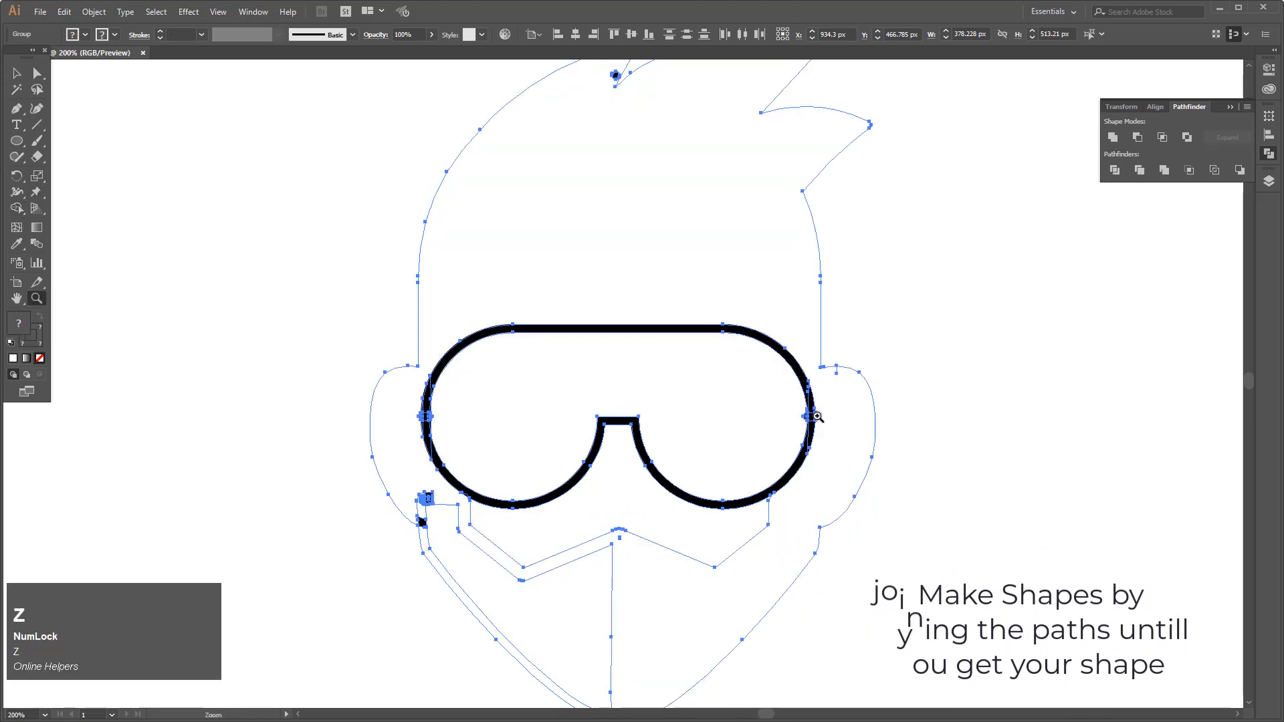
{"action": "left_click", "coordinate": [817, 418]}
{"action": "left_click", "coordinate": [616, 392]}
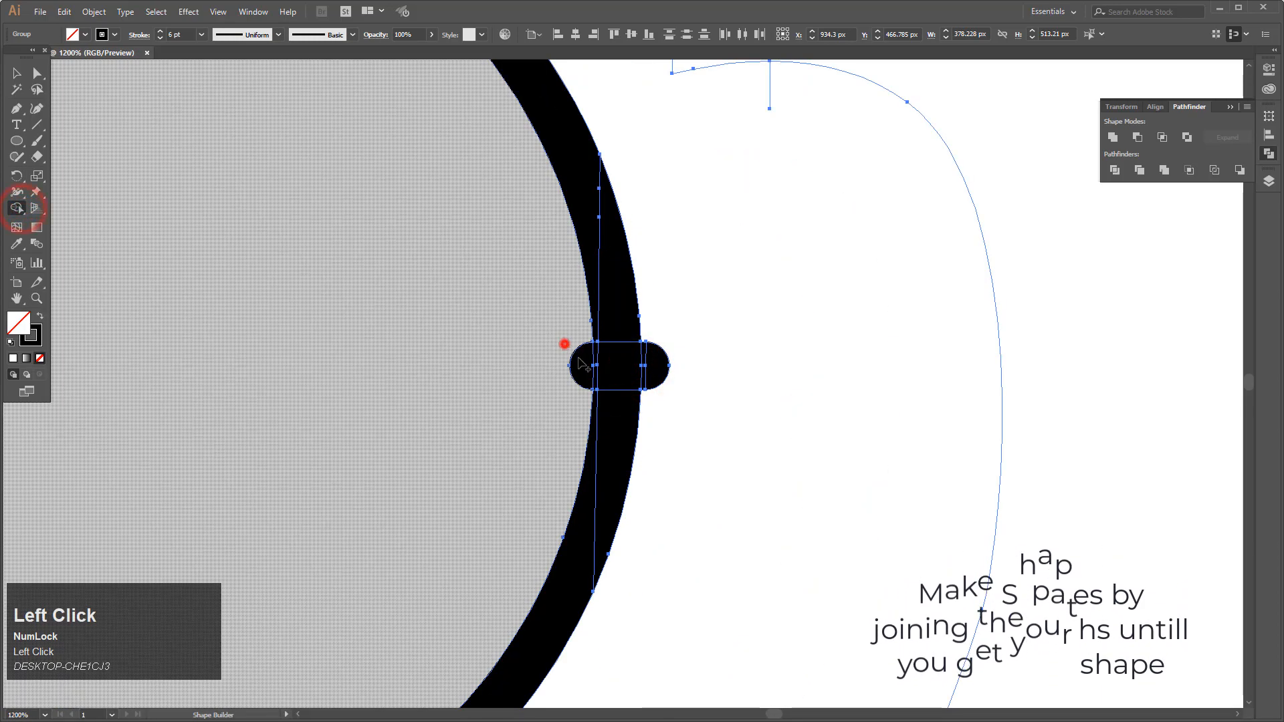
{"action": "left_click", "coordinate": [565, 344]}
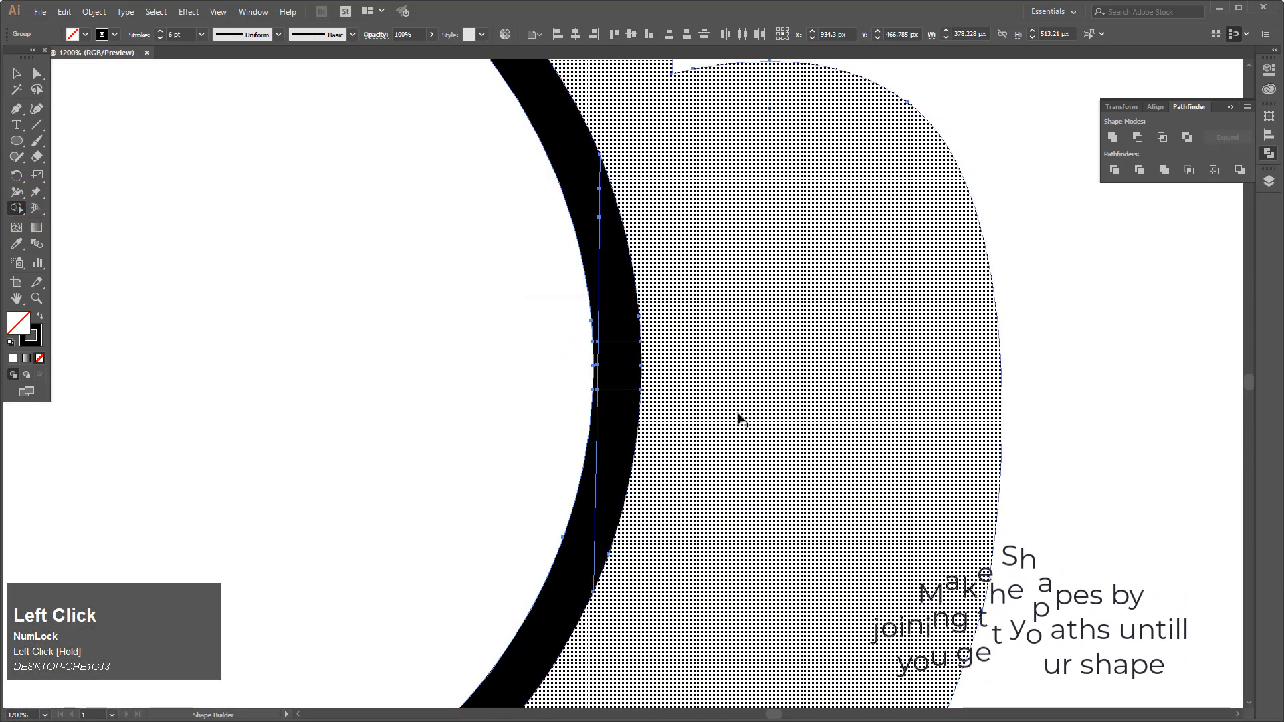
Merge the rounded stubs on both sides of the glasses frame's left edge into the adjoining regions with Shape Builder.
{"action": "key", "text": "ctrl+minus"}
{"action": "key", "text": "ctrl+minus"}
{"action": "key", "text": "ctrl+minus"}
{"action": "key", "text": "z"}
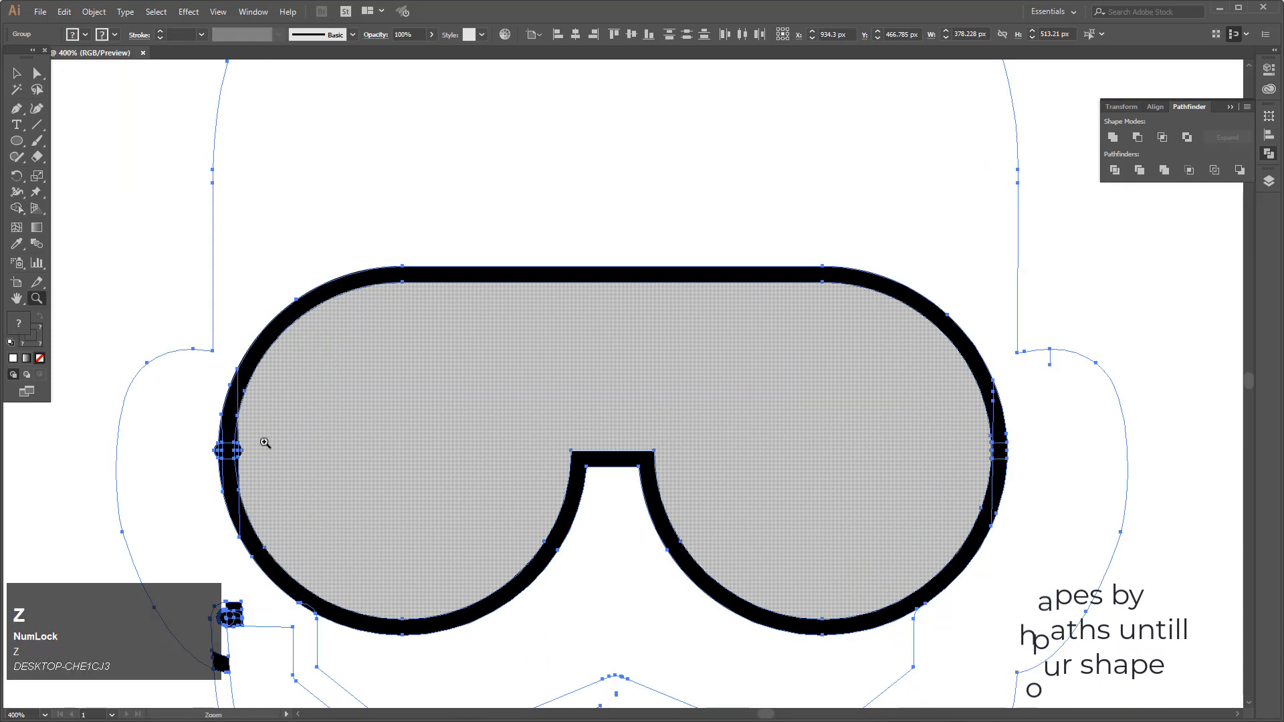
{"action": "left_click", "coordinate": [231, 455]}
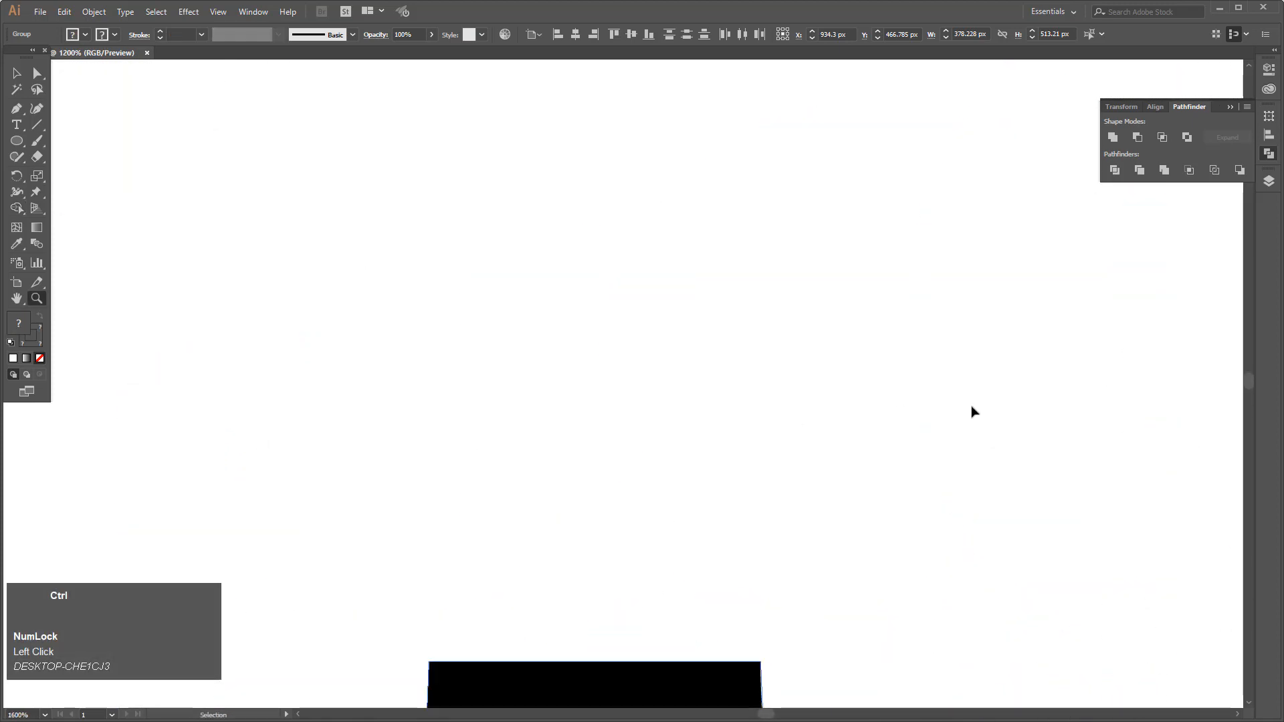
{"action": "key", "text": "ctrl+minus"}
{"action": "left_click_drag", "start_coordinate": [972, 410], "coordinate": [773, 473]}
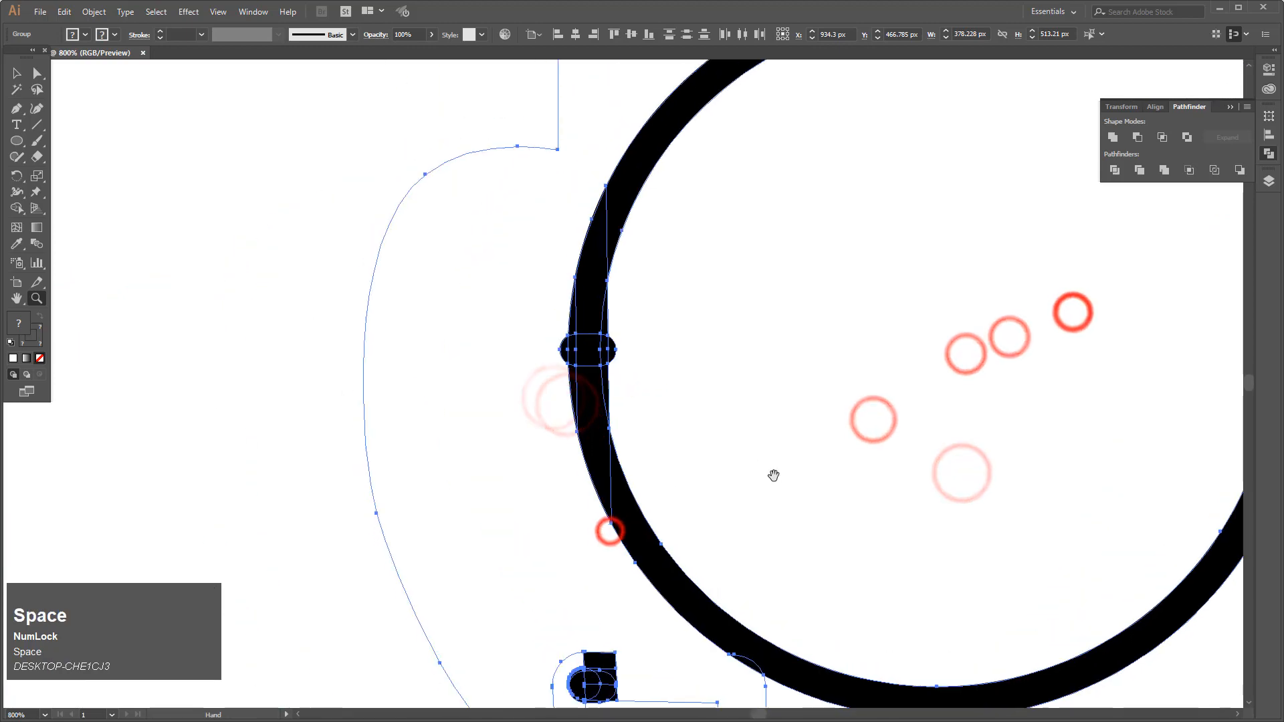
{"action": "scroll", "coordinate": [774, 476], "scroll_direction": "down", "scroll_amount": 4}
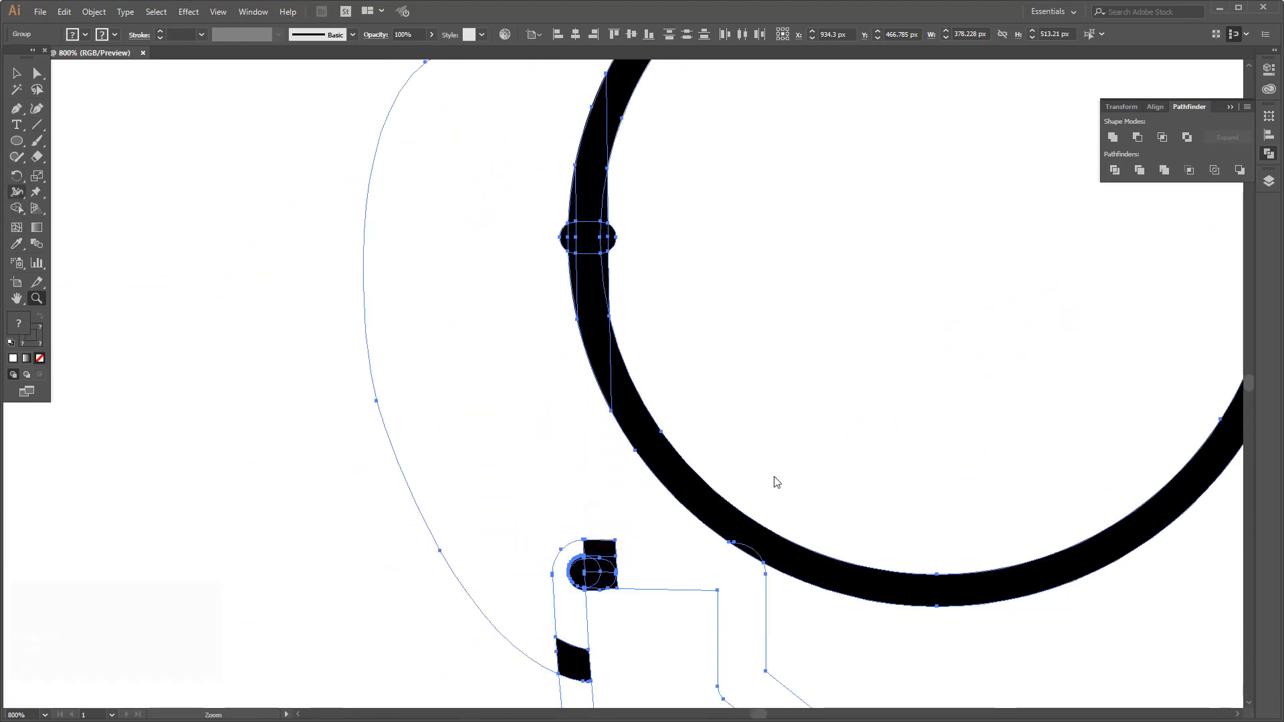
{"action": "left_click", "coordinate": [17, 208]}
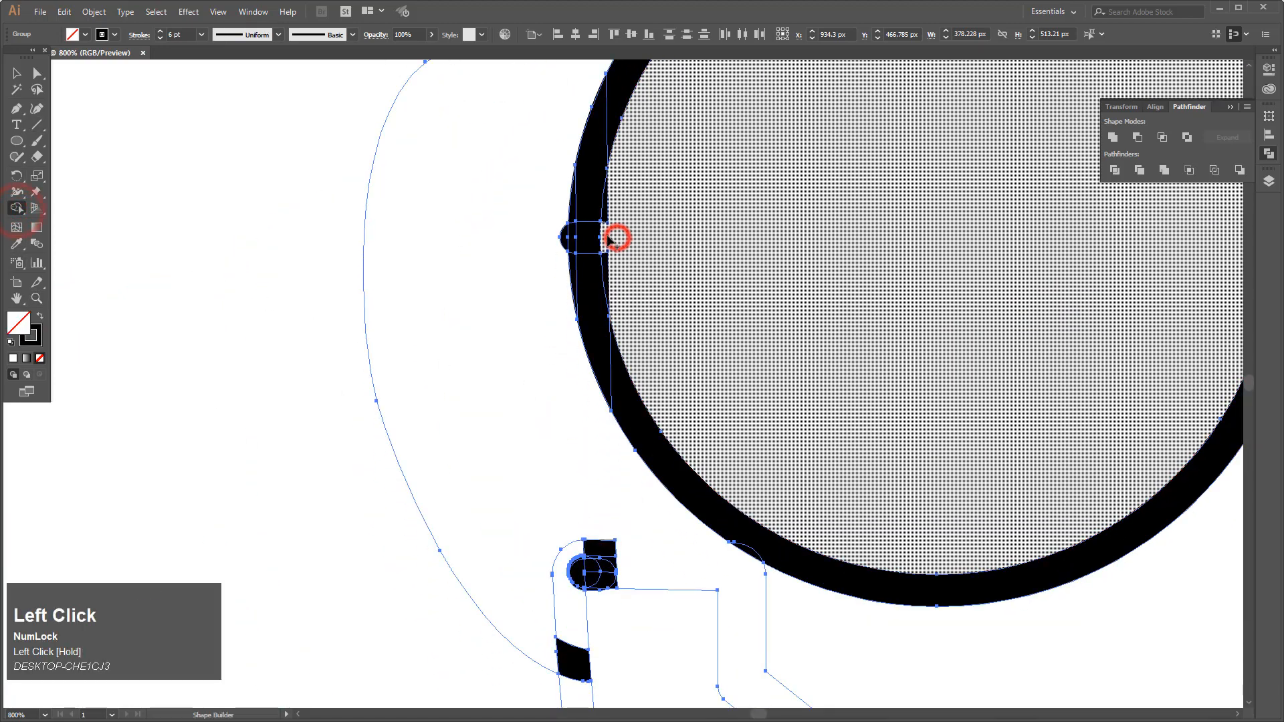
{"action": "left_click_drag", "start_coordinate": [620, 260], "coordinate": [547, 227]}
Merge the small black pieces around the left ear's lower end and the beard's upper corner into the head with Shape Builder.
{"action": "scroll", "coordinate": [589, 296], "scroll_direction": "down", "scroll_amount": 3}
{"action": "left_click", "coordinate": [619, 444]}
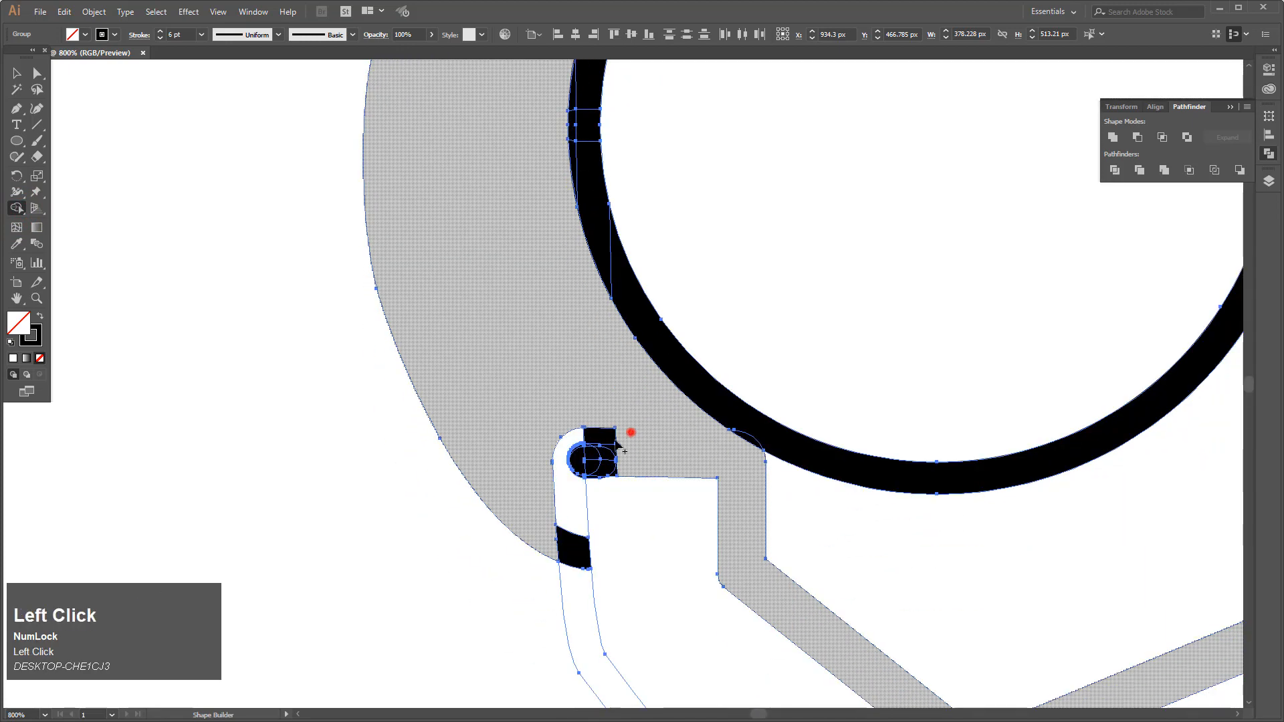
{"action": "left_click_drag", "start_coordinate": [623, 459], "coordinate": [579, 468]}
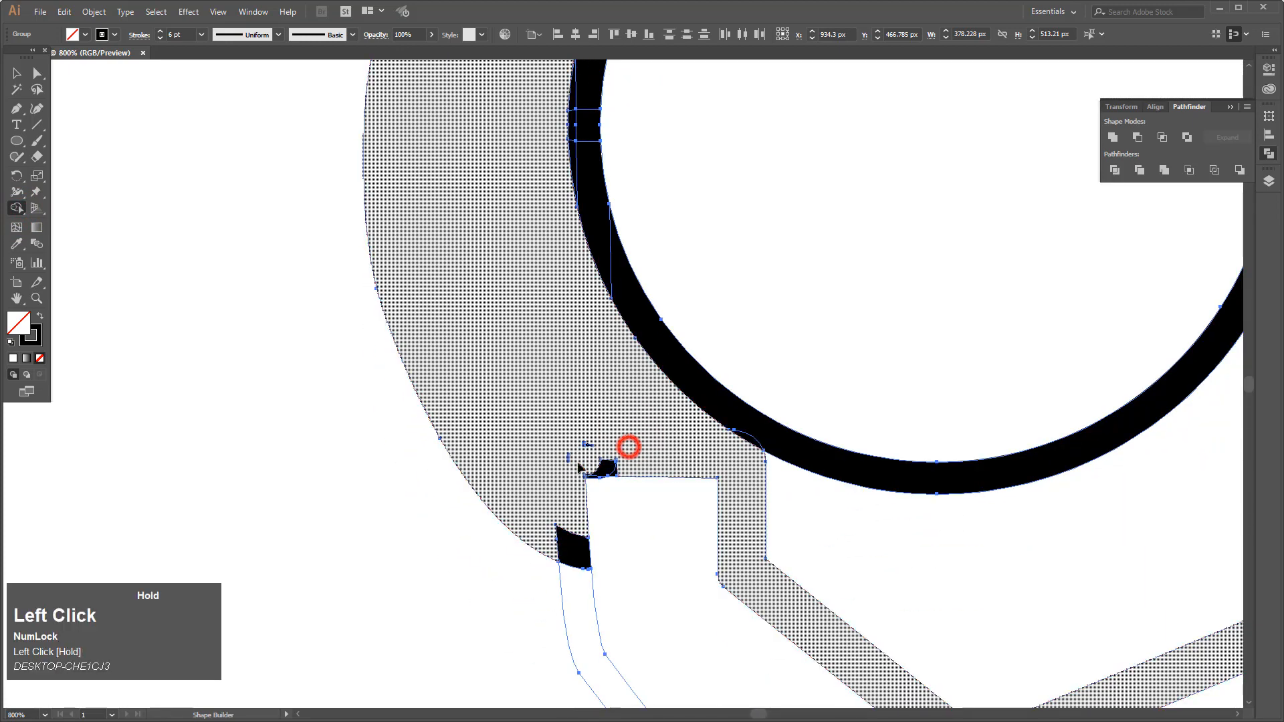
{"action": "left_click_drag", "start_coordinate": [551, 517], "coordinate": [573, 550]}
{"action": "key", "text": "ctrl+0"}
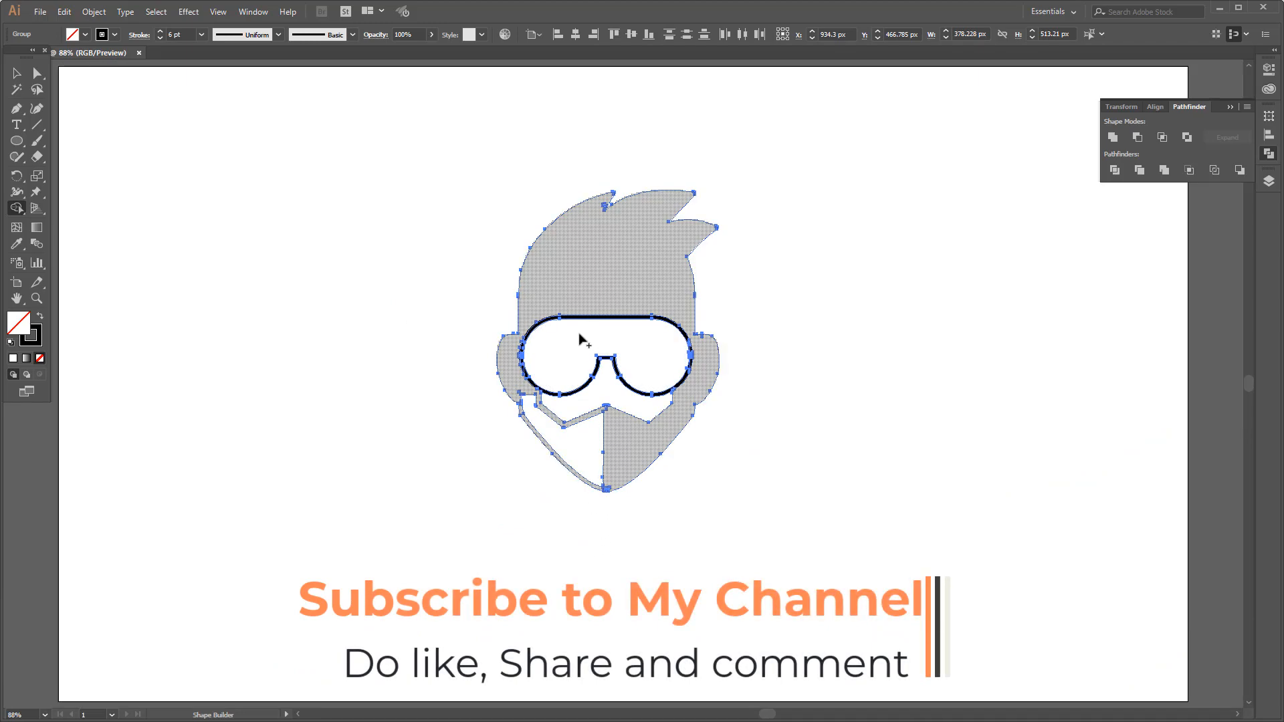
Join the glasses frame's top, side and lower segments with the head region using Shape Builder.
{"action": "left_click_drag", "start_coordinate": [590, 303], "coordinate": [589, 320]}
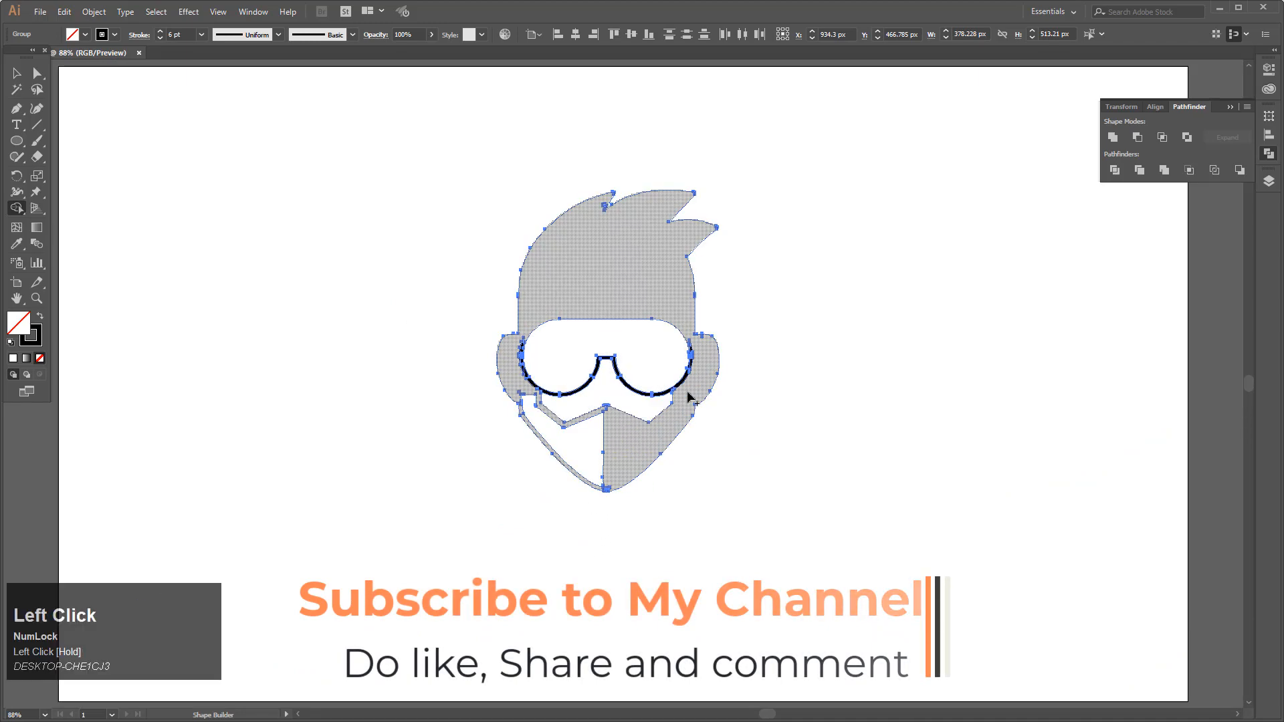
{"action": "left_click_drag", "start_coordinate": [706, 353], "coordinate": [682, 349]}
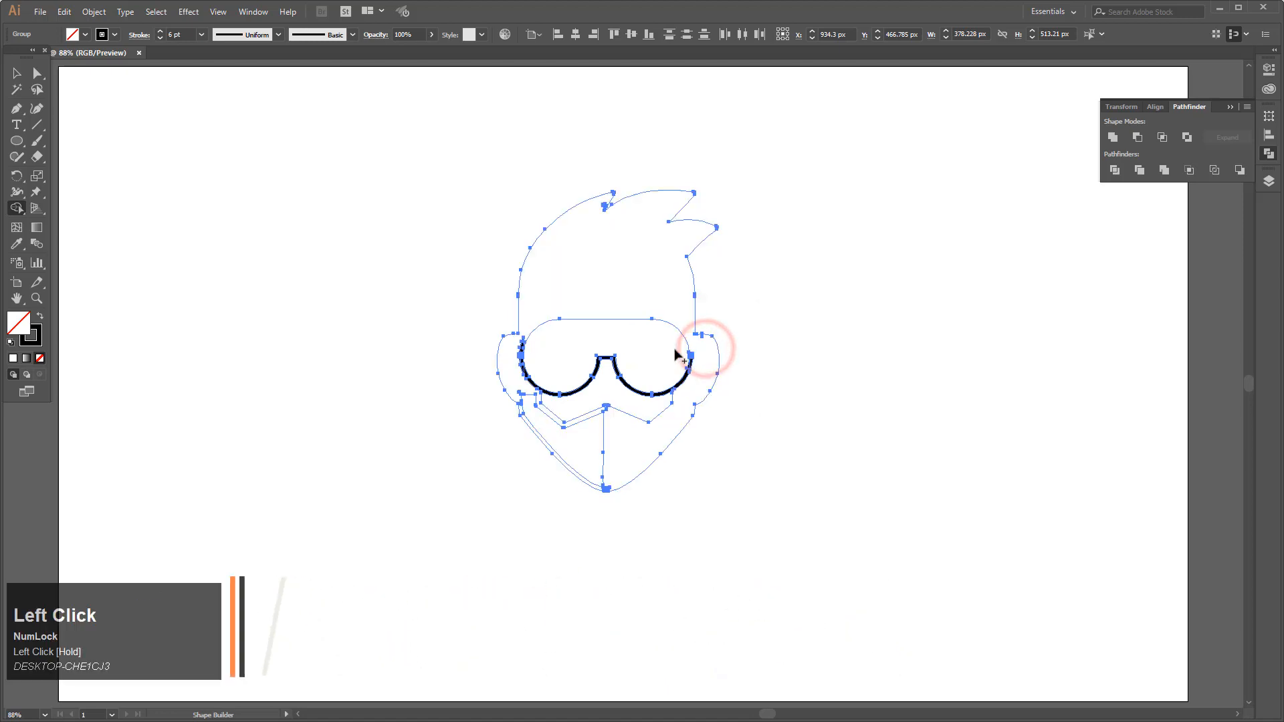
{"action": "left_click_drag", "start_coordinate": [520, 371], "coordinate": [519, 396]}
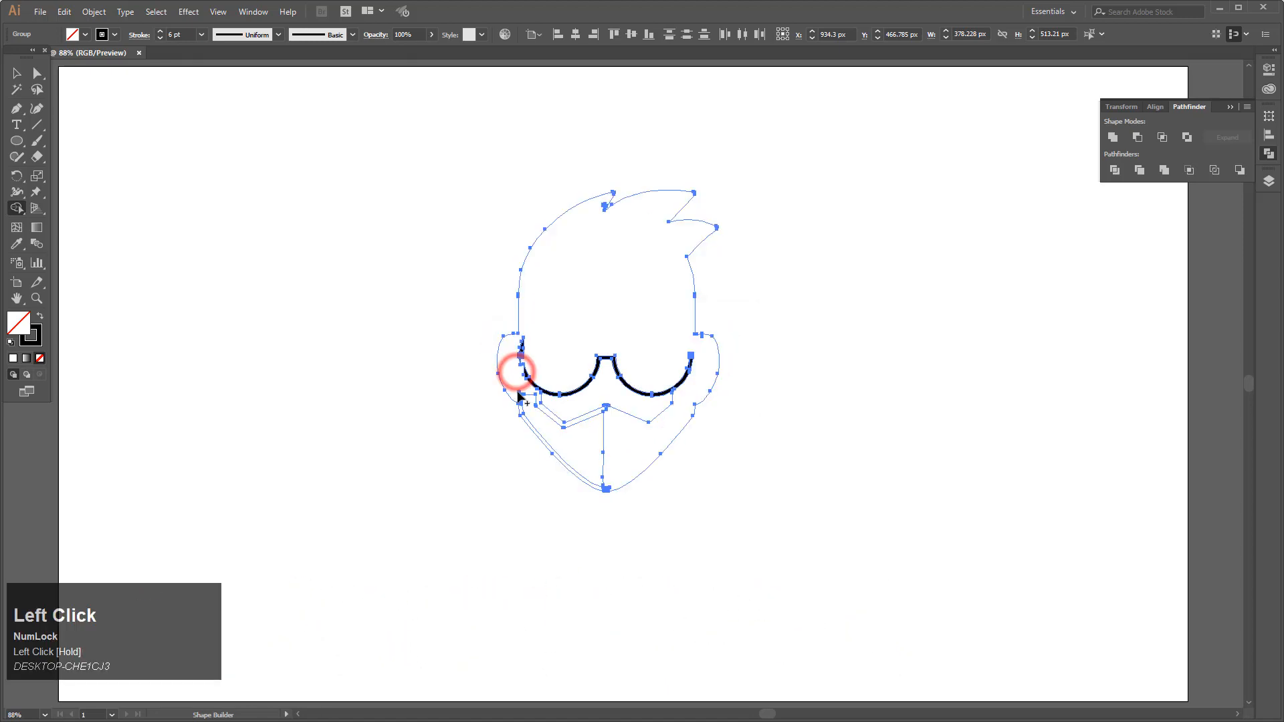
{"action": "key", "text": "ctrl+plus"}
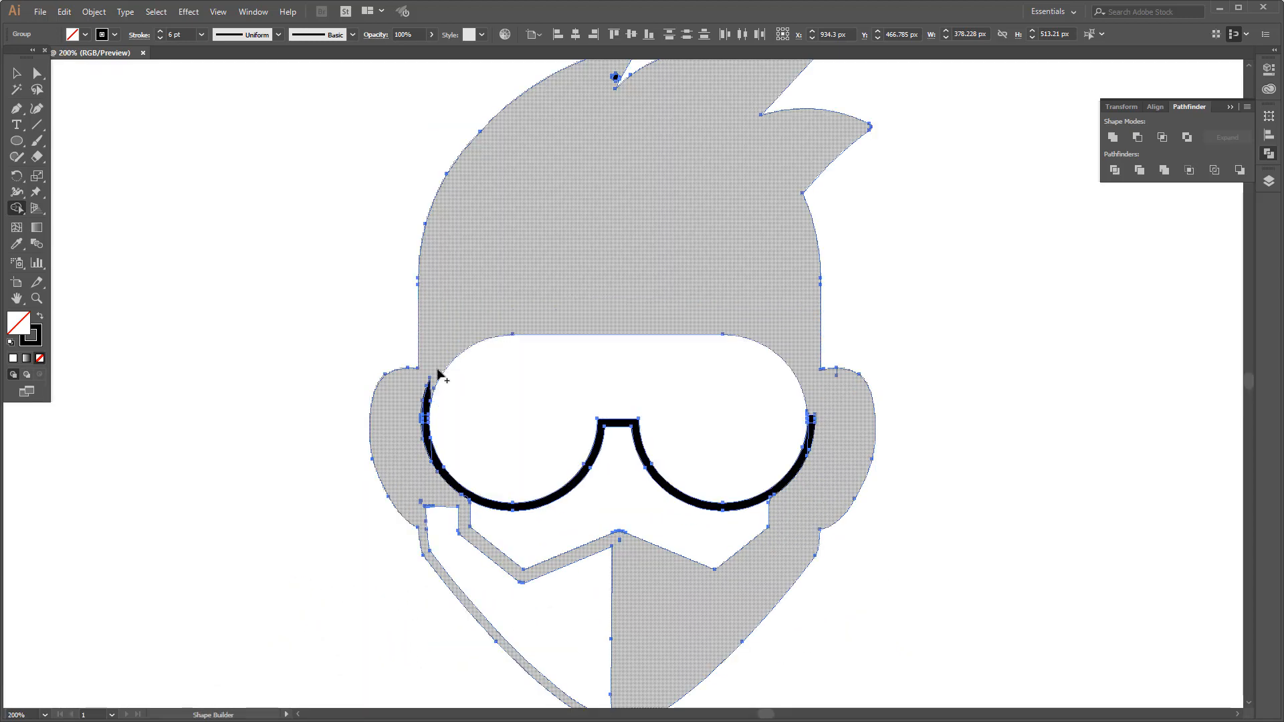
{"action": "left_click_drag", "start_coordinate": [437, 369], "coordinate": [424, 421]}
{"action": "left_click_drag", "start_coordinate": [815, 404], "coordinate": [811, 438]}
{"action": "left_click", "coordinate": [466, 503]}
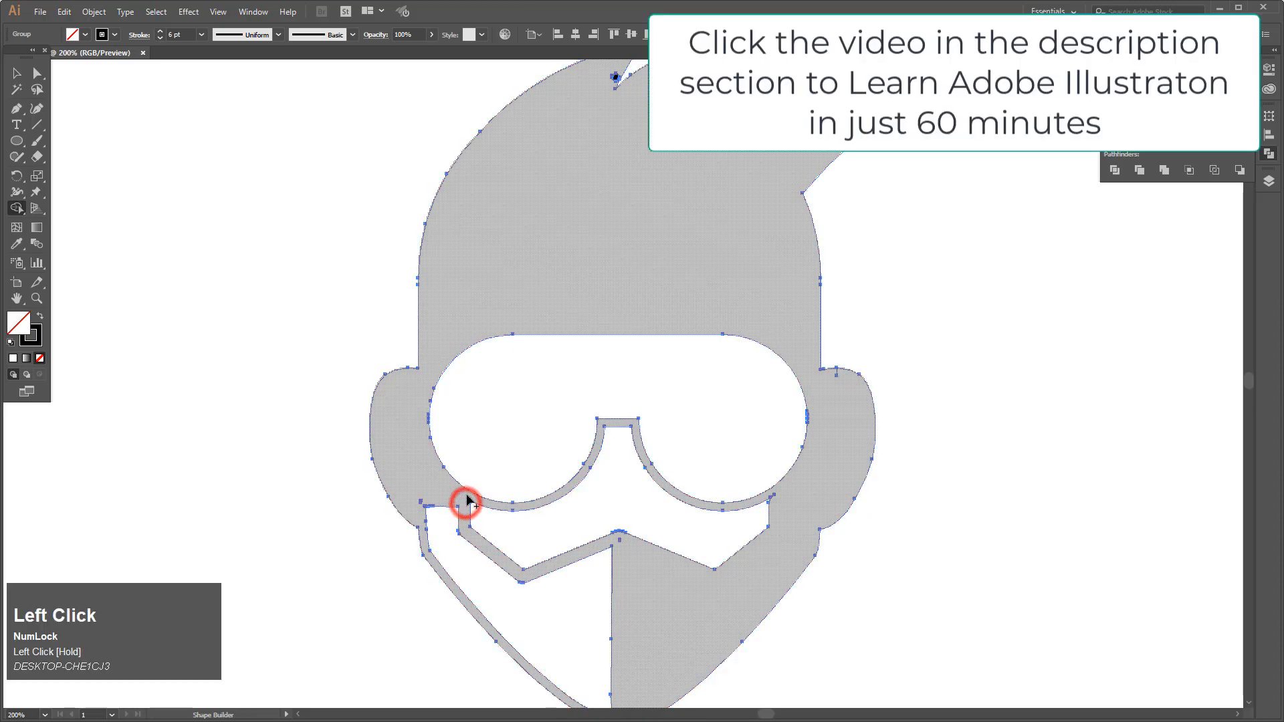
{"action": "left_click_drag", "start_coordinate": [466, 503], "coordinate": [493, 507]}
Merge the small leftover pieces at the chin's tip into the head with Shape Builder.
{"action": "scroll", "coordinate": [762, 550], "scroll_direction": "down", "scroll_amount": 1}
{"action": "left_click", "coordinate": [624, 662]}
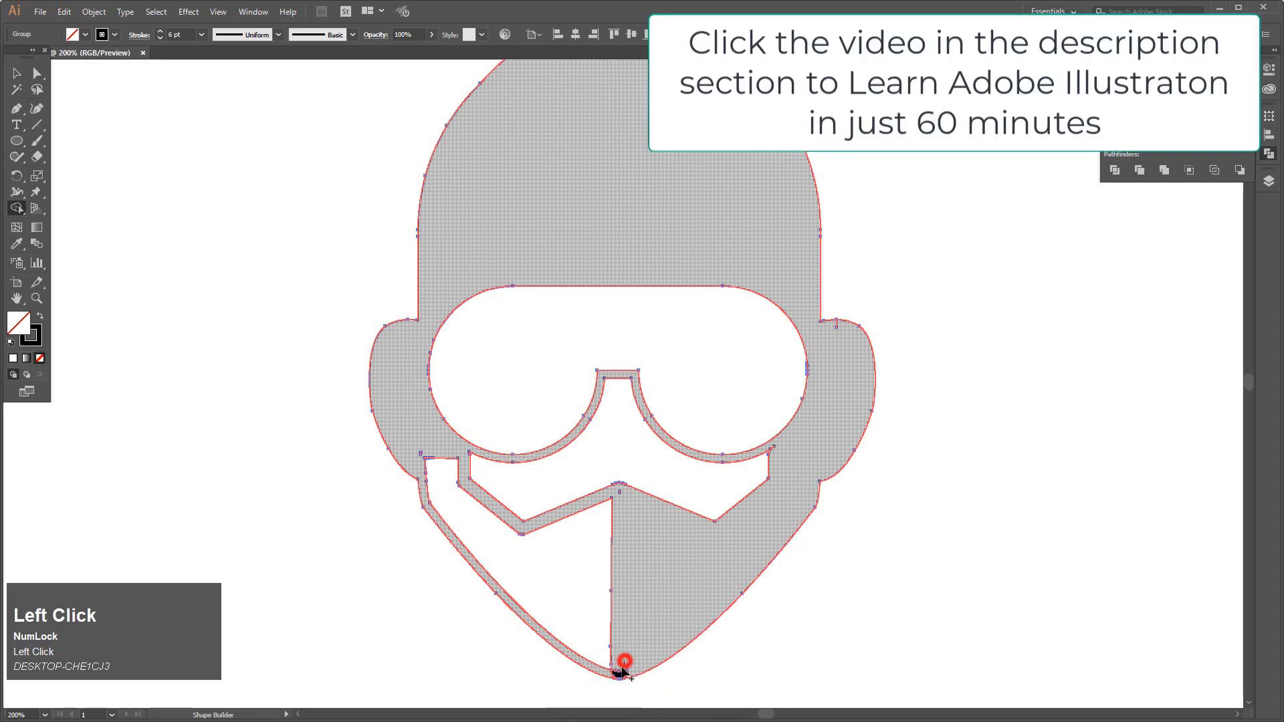
{"action": "left_click_drag", "start_coordinate": [621, 667], "coordinate": [619, 664]}
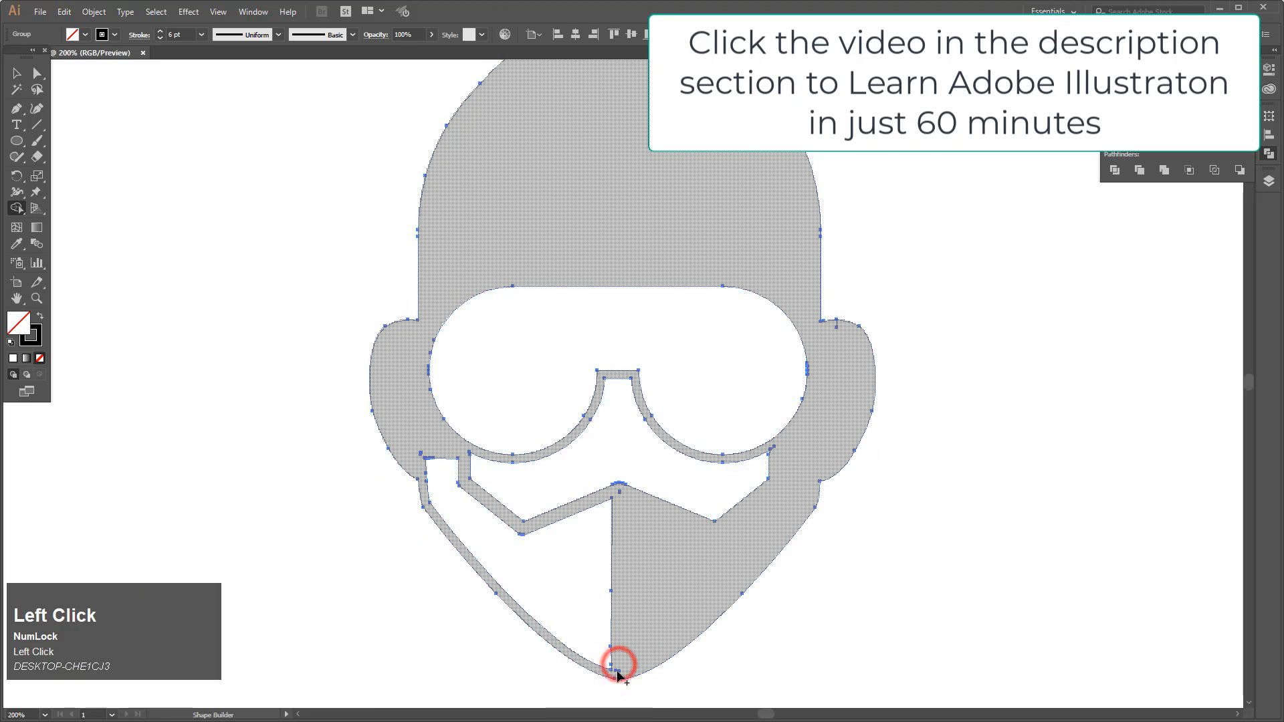
Build the lenses, the head and the left beard half as separate shapes with Shape Builder and deselect everything.
{"action": "left_click", "coordinate": [685, 361]}
{"action": "left_click", "coordinate": [410, 402]}
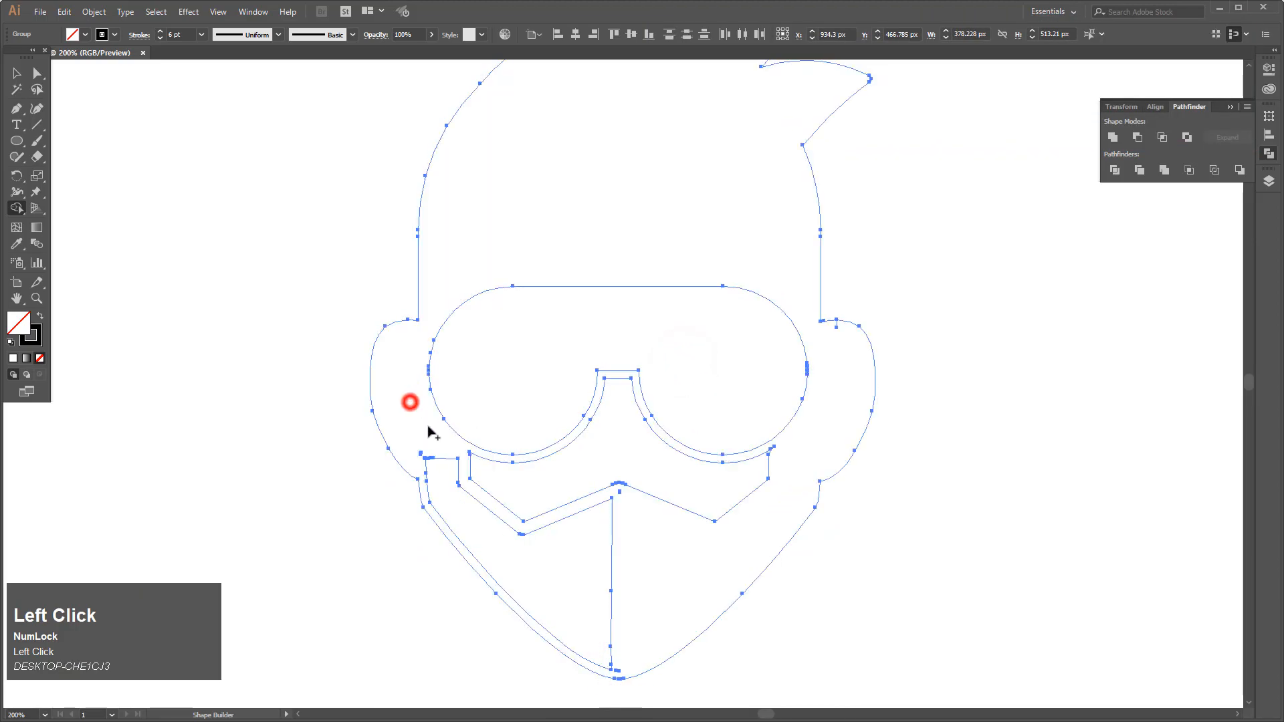
{"action": "left_click", "coordinate": [535, 570]}
{"action": "left_click", "coordinate": [11, 72]}
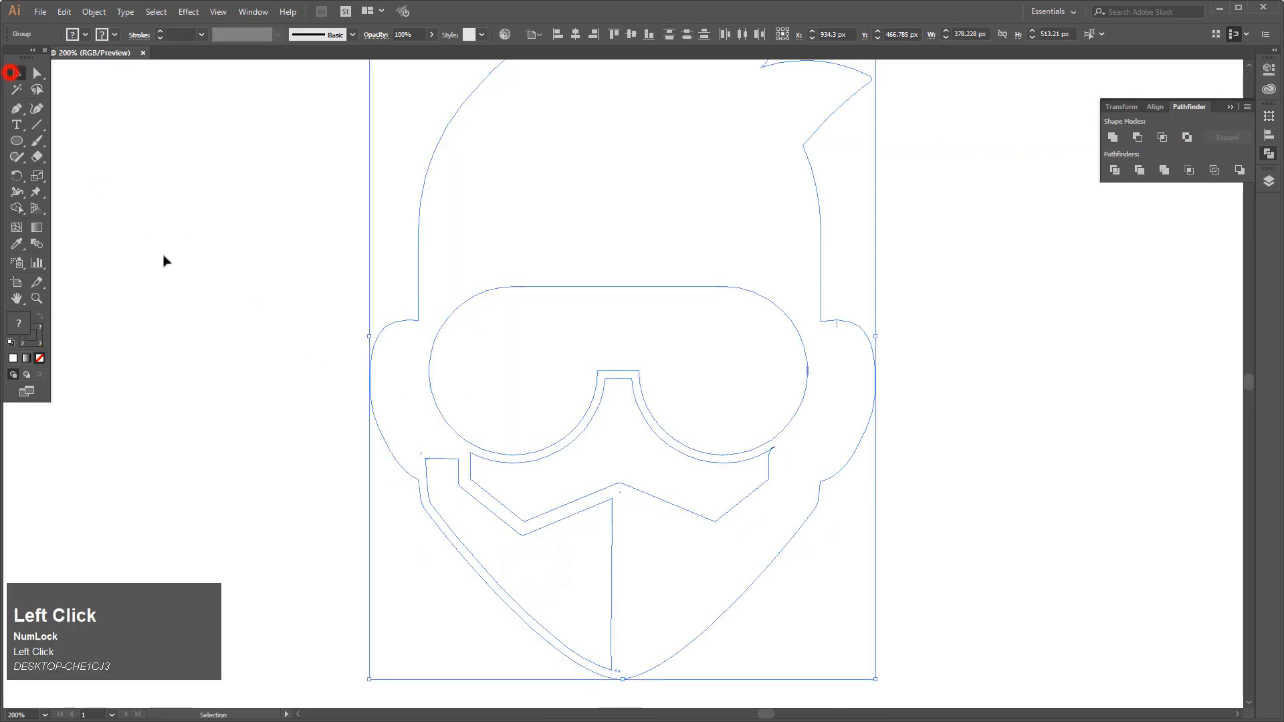
{"action": "left_click", "coordinate": [167, 262]}
{"action": "key", "text": "ctrl+0"}
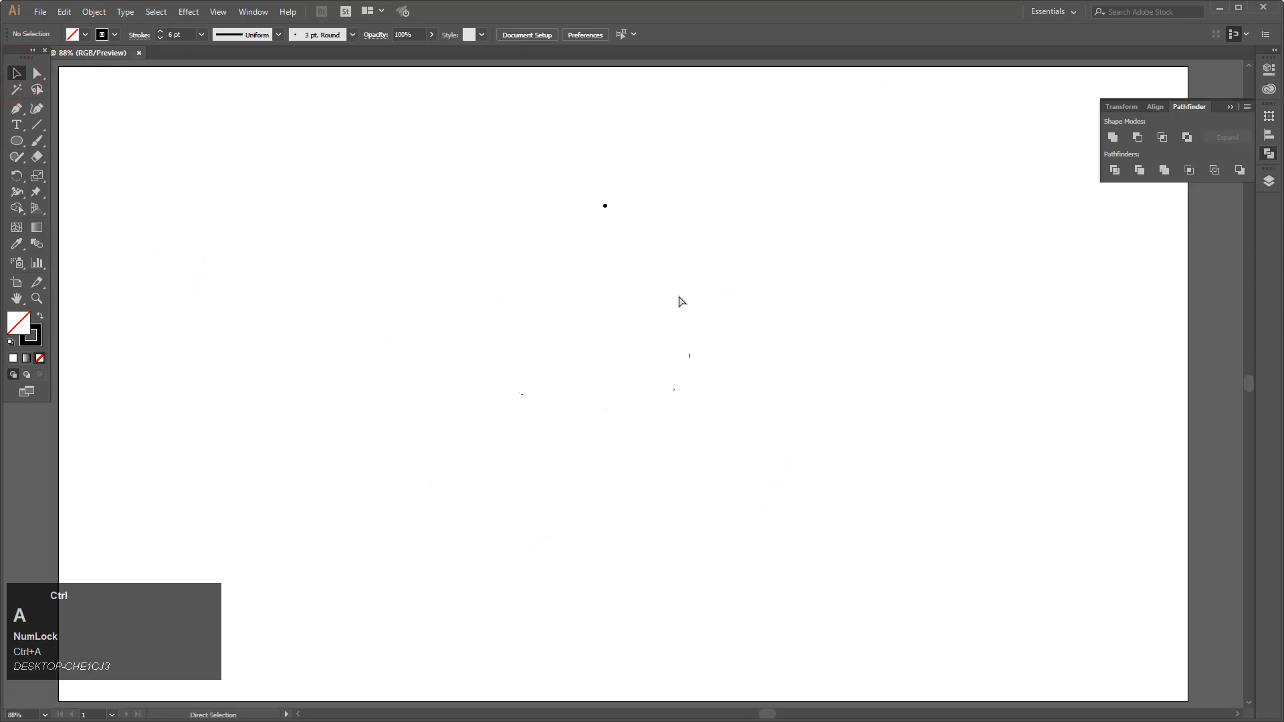
Select the whole head artwork and ungroup it.
{"action": "key", "text": "ctrl+a"}
{"action": "key", "text": "F9"}
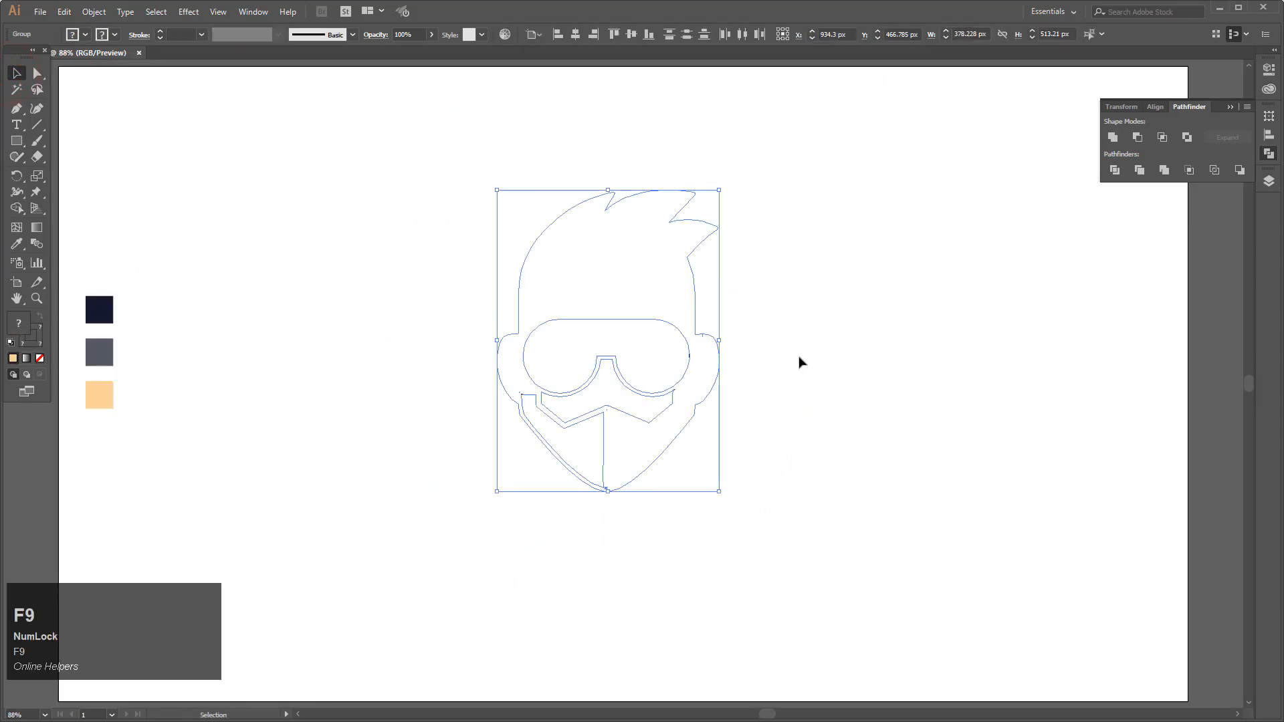
{"action": "left_click", "coordinate": [457, 271]}
{"action": "left_click_drag", "start_coordinate": [441, 223], "coordinate": [621, 335]}
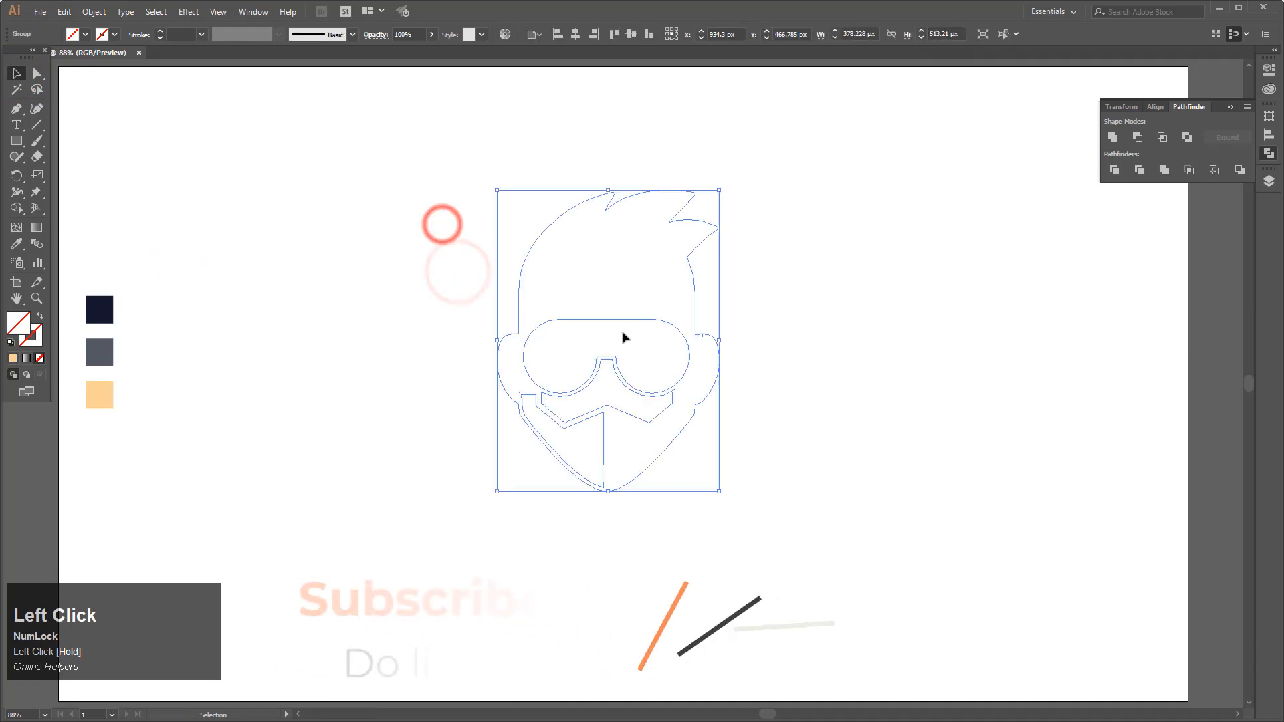
{"action": "right_click", "coordinate": [602, 318]}
{"action": "left_click", "coordinate": [648, 432]}
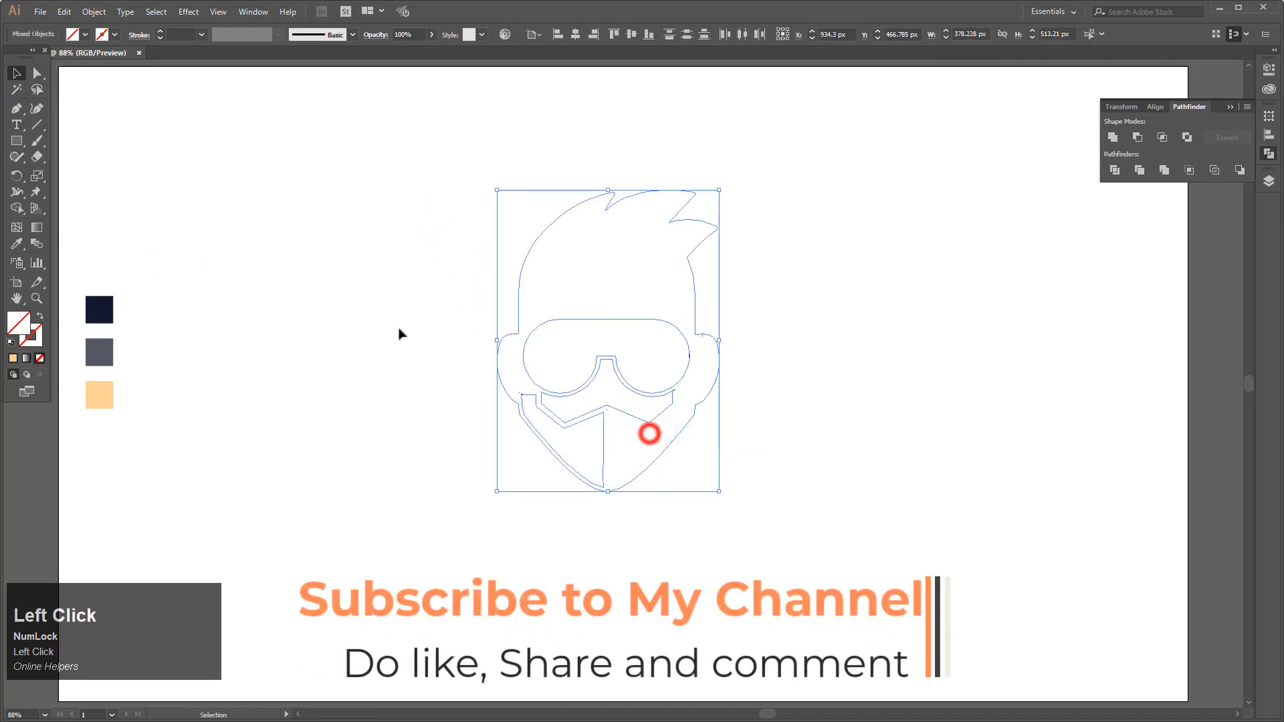
Reselect the head's pieces and check whether any of them can still be ungrouped.
{"action": "left_click", "coordinate": [353, 307]}
{"action": "left_click_drag", "start_coordinate": [466, 239], "coordinate": [656, 473]}
{"action": "left_click", "coordinate": [461, 256]}
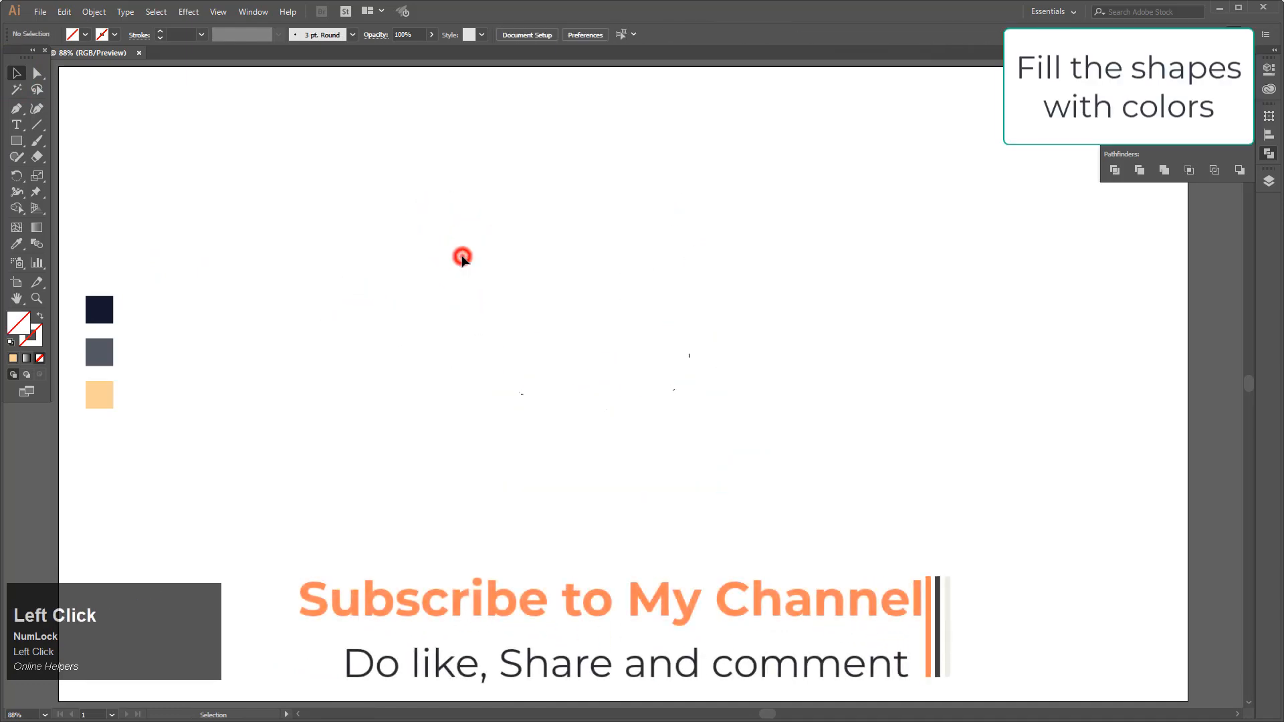
{"action": "left_click_drag", "start_coordinate": [462, 260], "coordinate": [572, 337]}
{"action": "right_click", "coordinate": [574, 333]}
{"action": "left_click", "coordinate": [344, 200]}
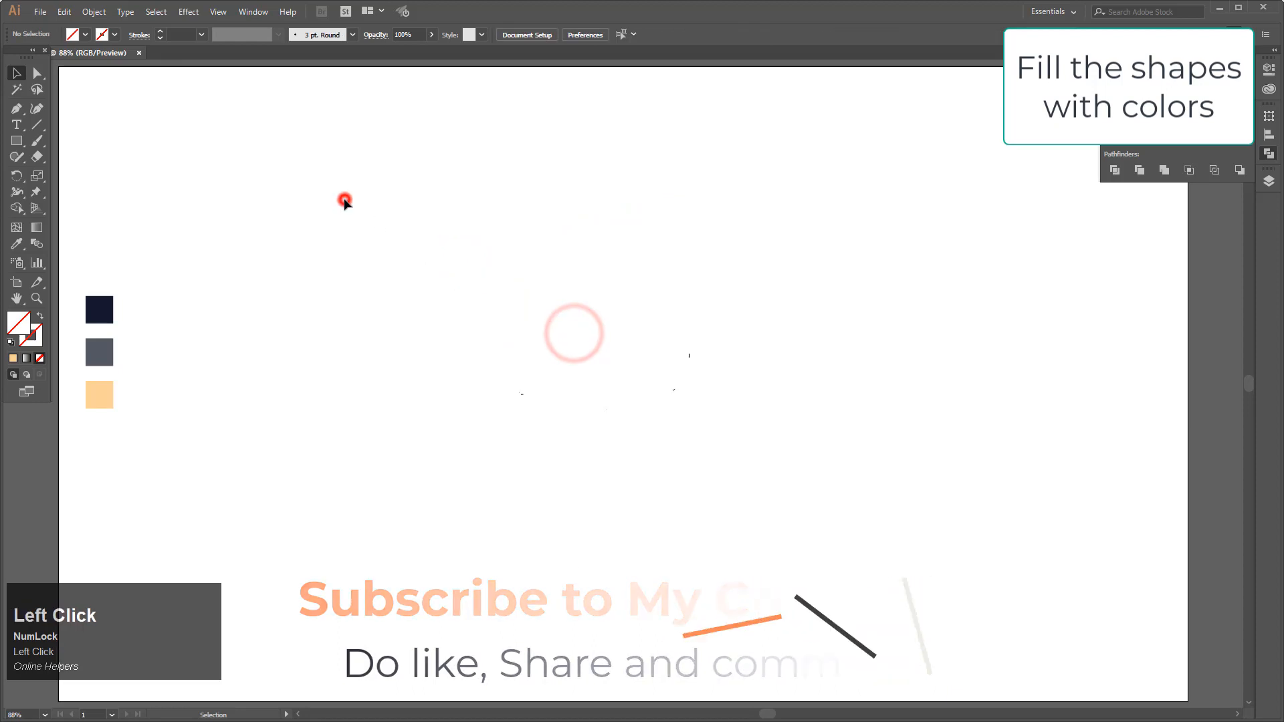
{"action": "left_click_drag", "start_coordinate": [345, 200], "coordinate": [754, 533]}
{"action": "right_click", "coordinate": [616, 335]}
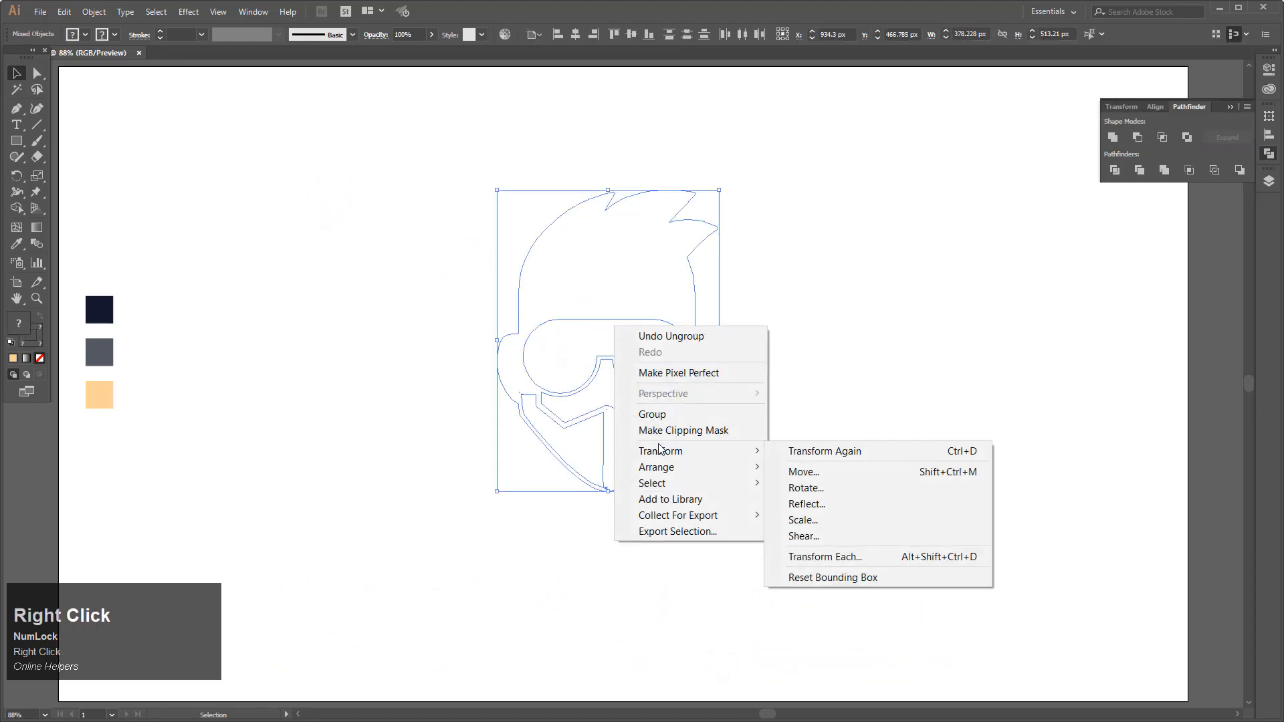
{"action": "left_click", "coordinate": [365, 287]}
Fill the head compound shape, including hair, ears and glasses frame, with the dark navy swatch colour using the Eyedropper.
{"action": "left_click", "coordinate": [579, 320]}
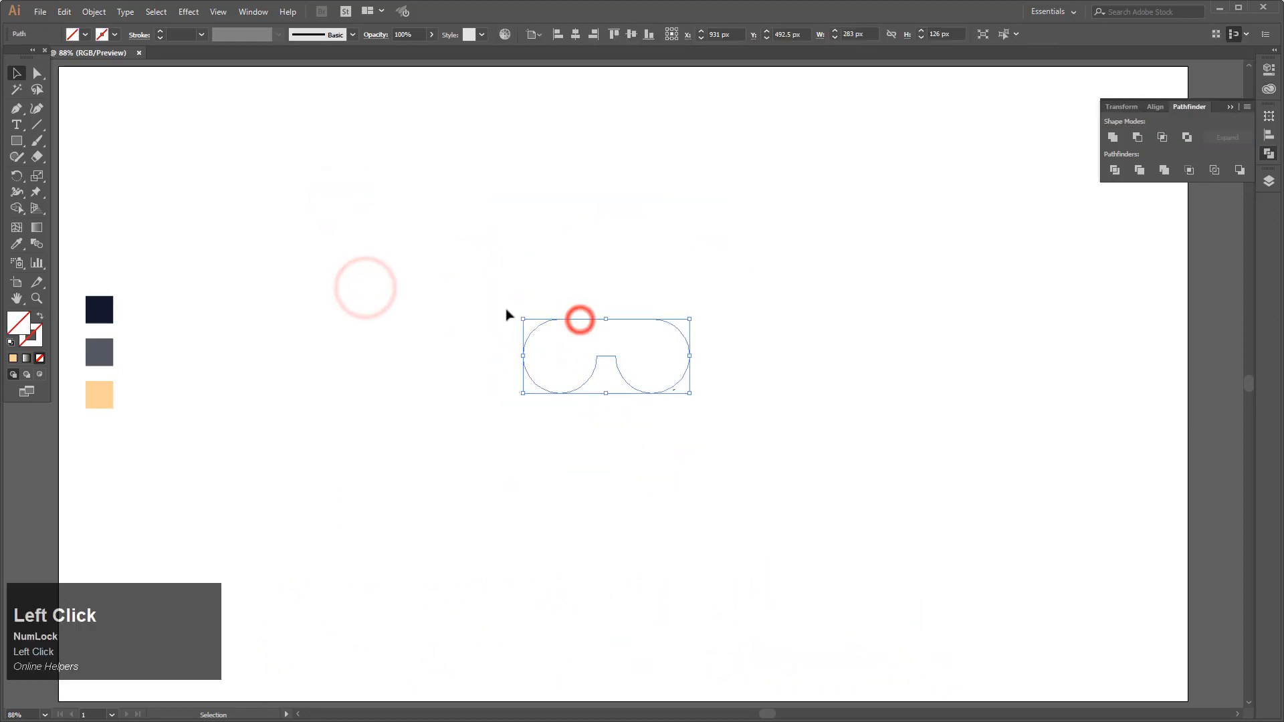
{"action": "left_click_drag", "start_coordinate": [627, 250], "coordinate": [633, 252]}
{"action": "left_click", "coordinate": [99, 310]}
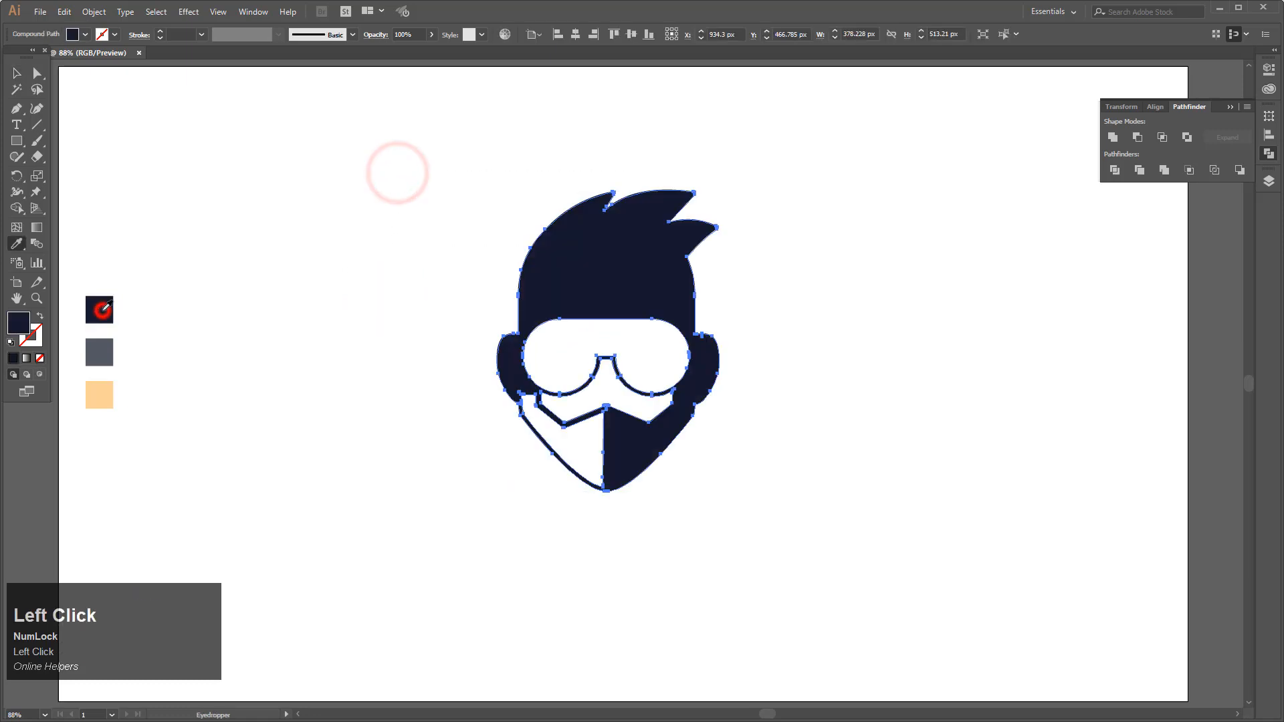
Fill the left half of the beard with the grey swatch colour using the Eyedropper.
{"action": "left_click", "coordinate": [17, 71]}
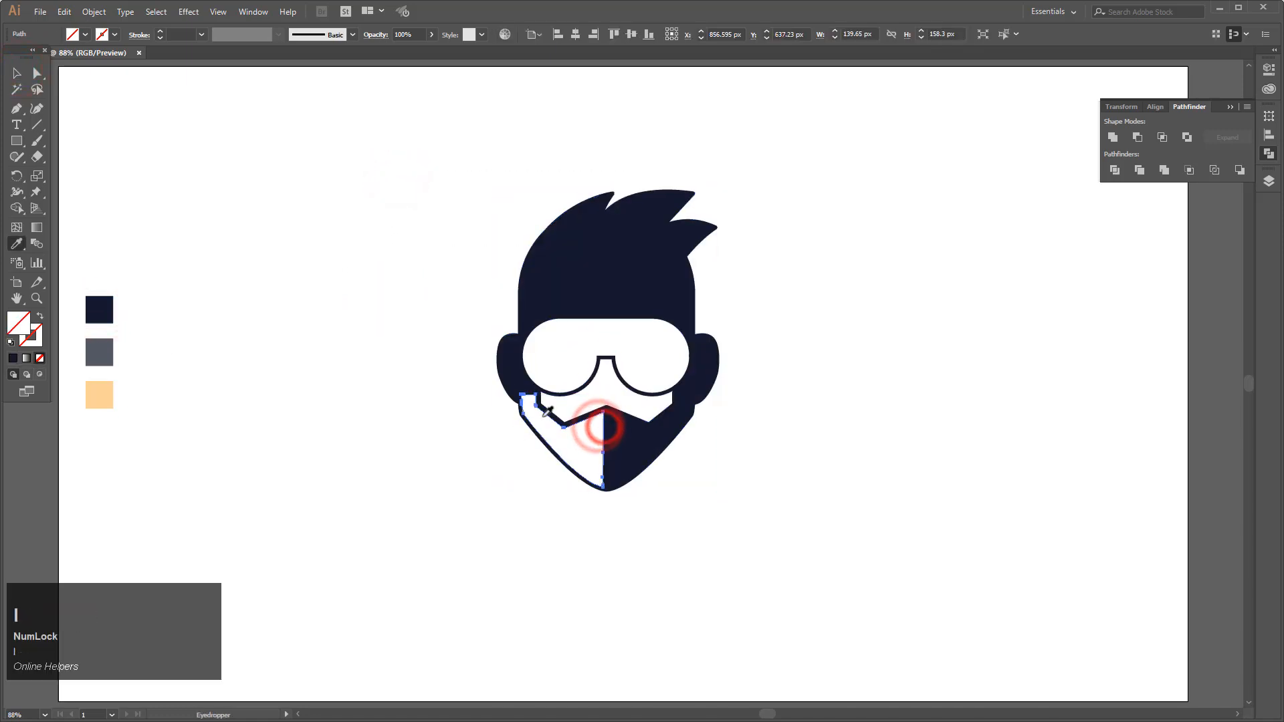
{"action": "left_click", "coordinate": [17, 73]}
{"action": "left_click_drag", "start_coordinate": [622, 410], "coordinate": [622, 410]}
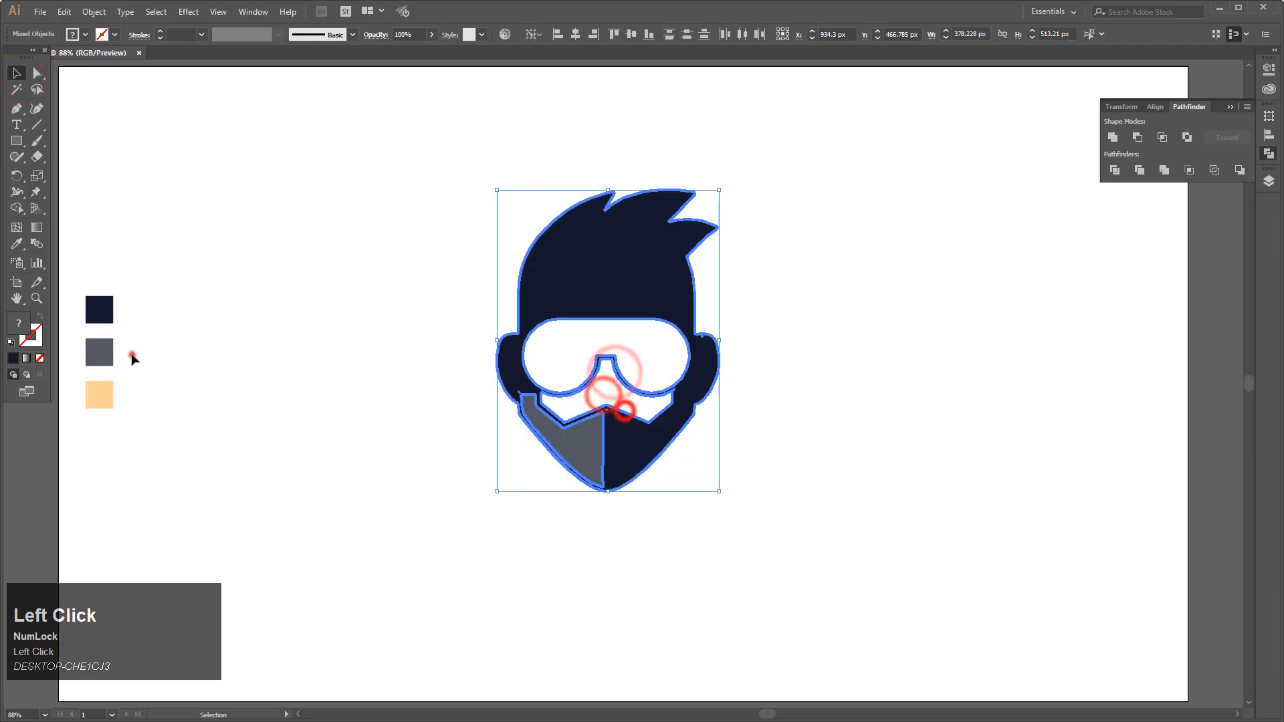